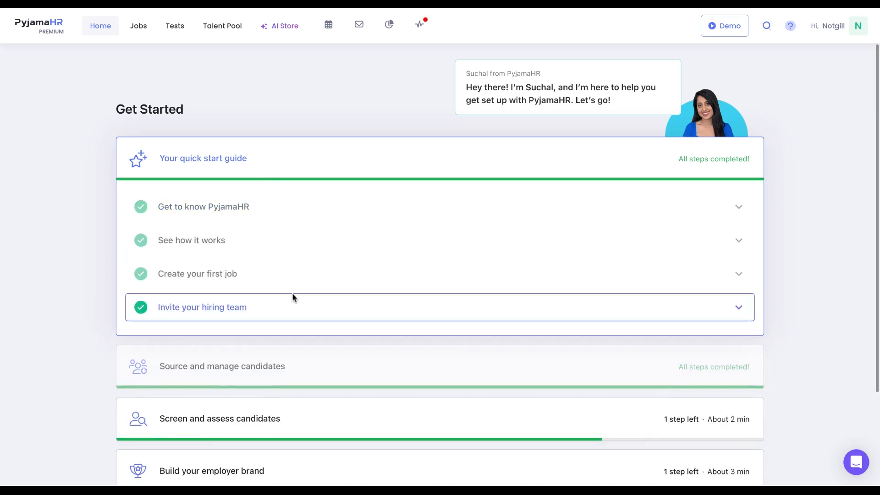
# - Review the onboarding checklist sections on the Get Started page by expanding each one
pyautogui.scroll(-2, 292, 296)
pyautogui.click(295, 289)
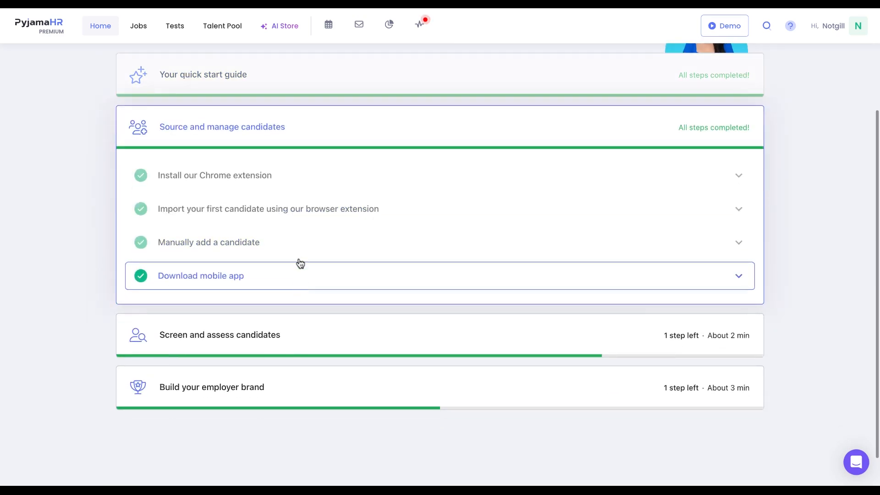
pyautogui.click(300, 185)
pyautogui.click(301, 186)
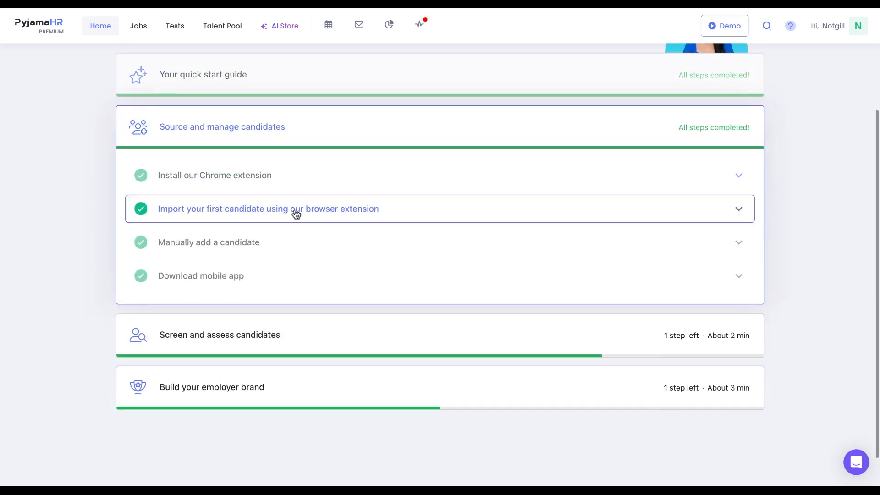
pyautogui.click(285, 345)
pyautogui.click(303, 380)
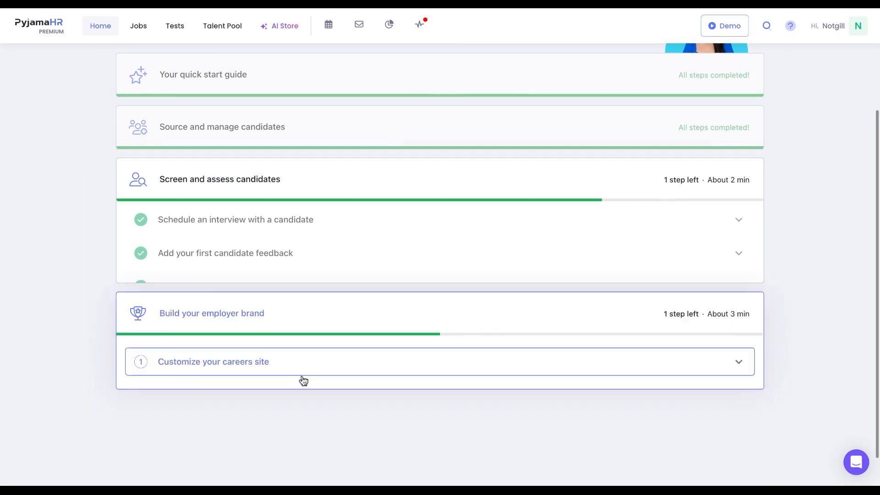
pyautogui.click(304, 282)
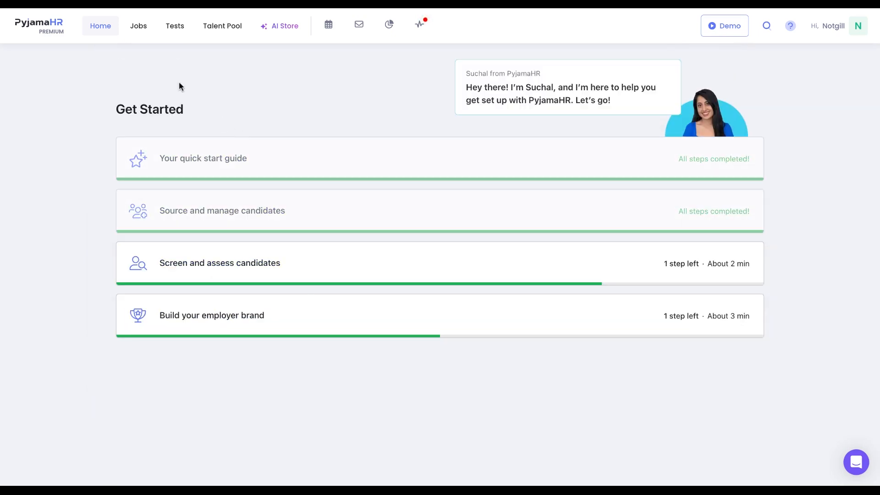
# - Start creating a new job and enter the job title Product Manager
pyautogui.click(147, 33)
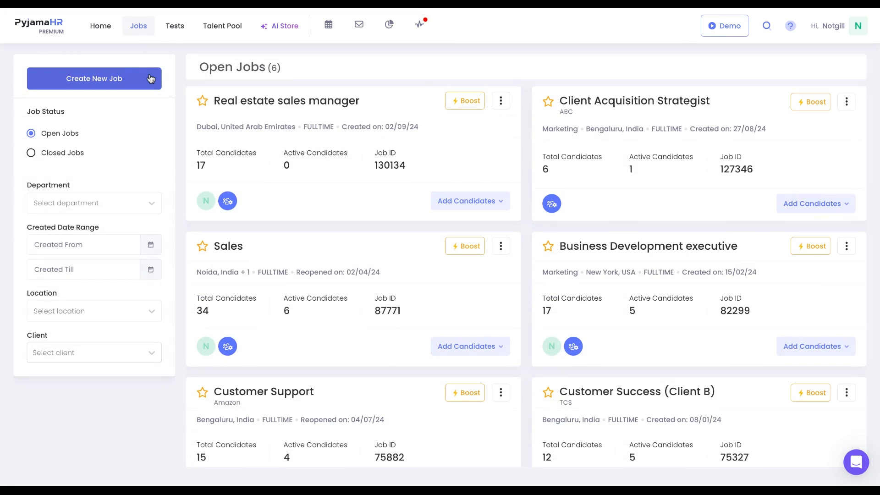
pyautogui.click(149, 76)
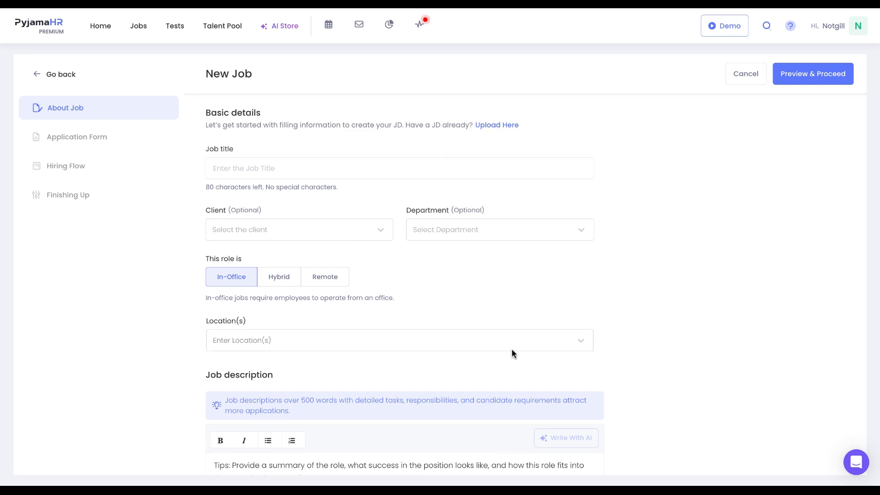
pyautogui.scroll(-1, 512, 348)
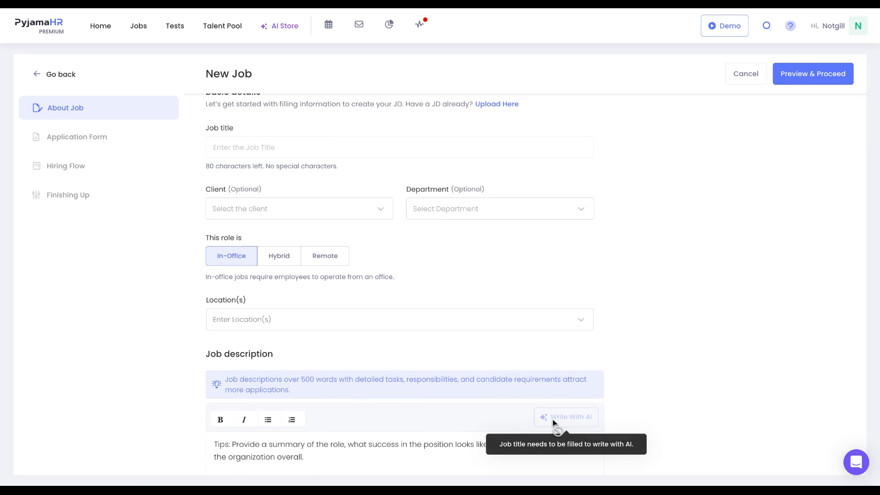
pyautogui.scroll(1, 542, 253)
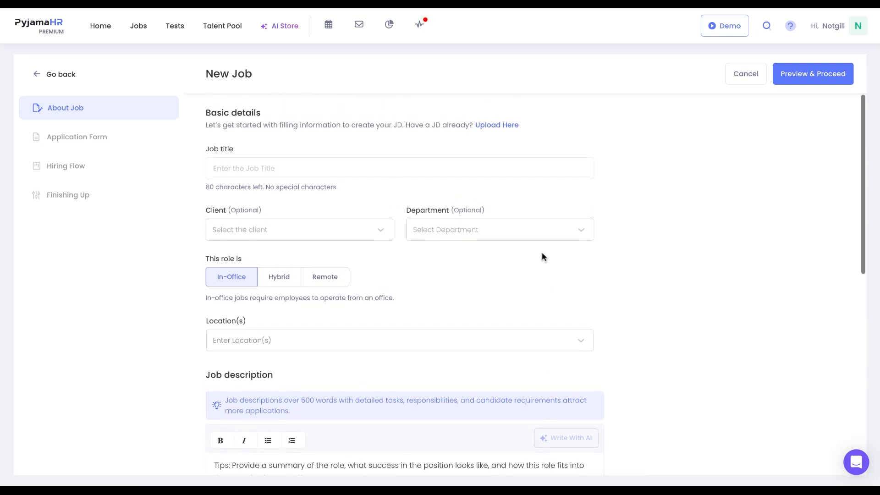
pyautogui.click(445, 168)
pyautogui.write('Product Manager')
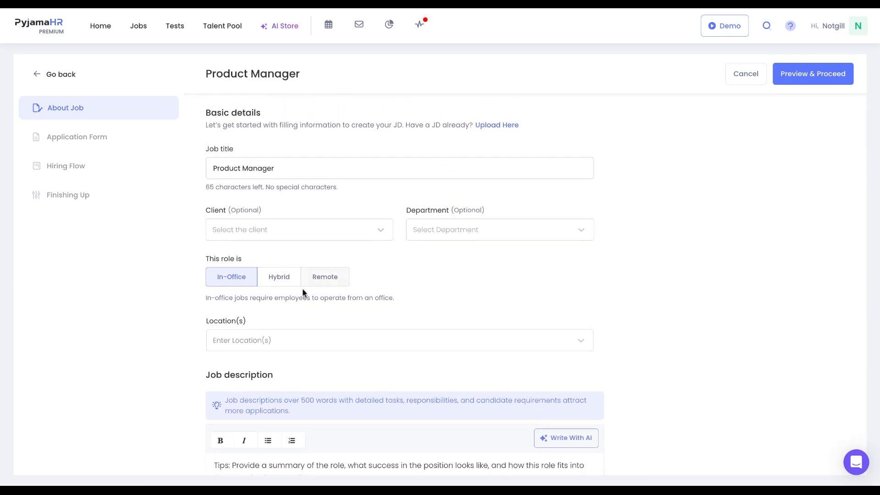
# - Set the job location to New York, NY, USA
pyautogui.click(303, 346)
pyautogui.write('New york')
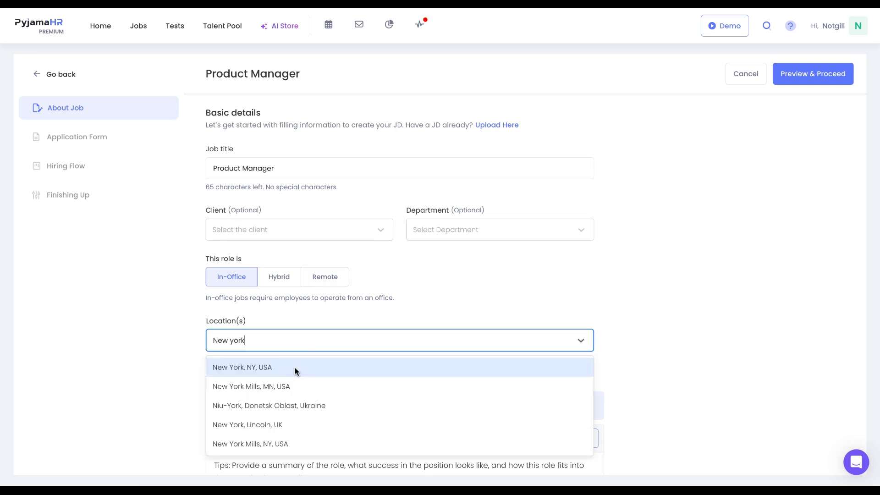
pyautogui.click(294, 368)
# - Generate the job description with Write With AI
pyautogui.scroll(-3, 367, 407)
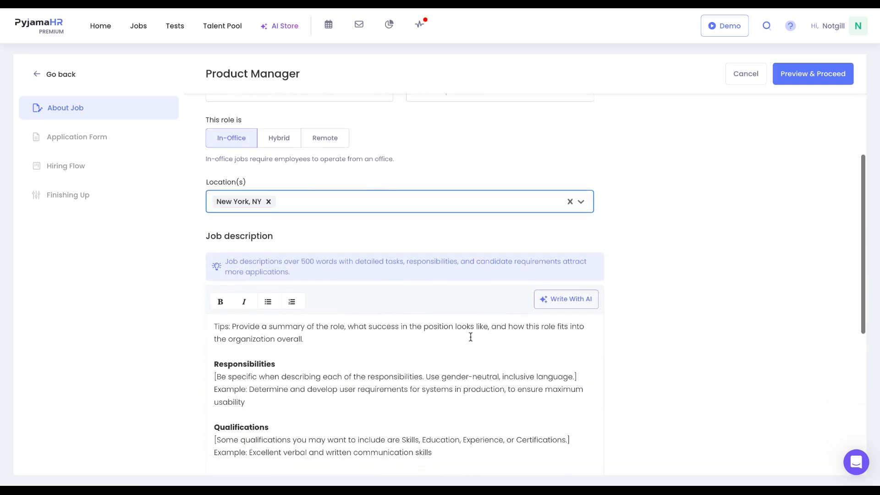
pyautogui.click(555, 299)
pyautogui.scroll(-2, 637, 329)
pyautogui.scroll(-2, 636, 328)
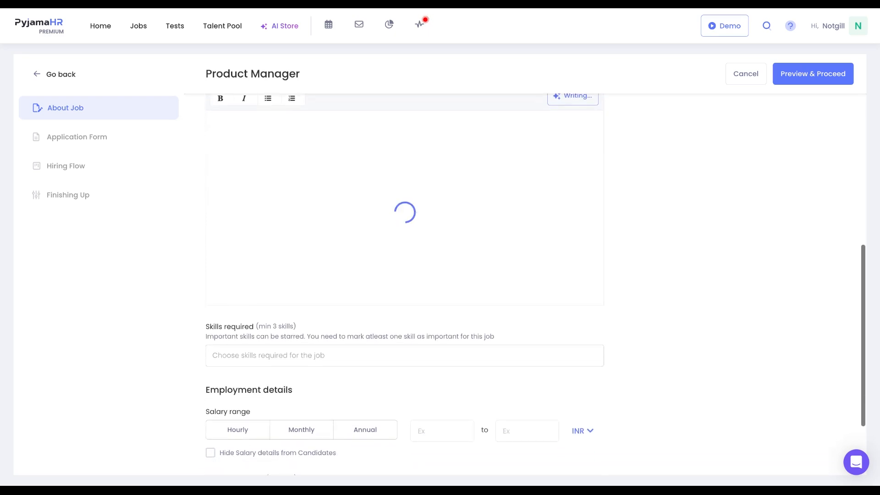
pyautogui.scroll(-4, 514, 404)
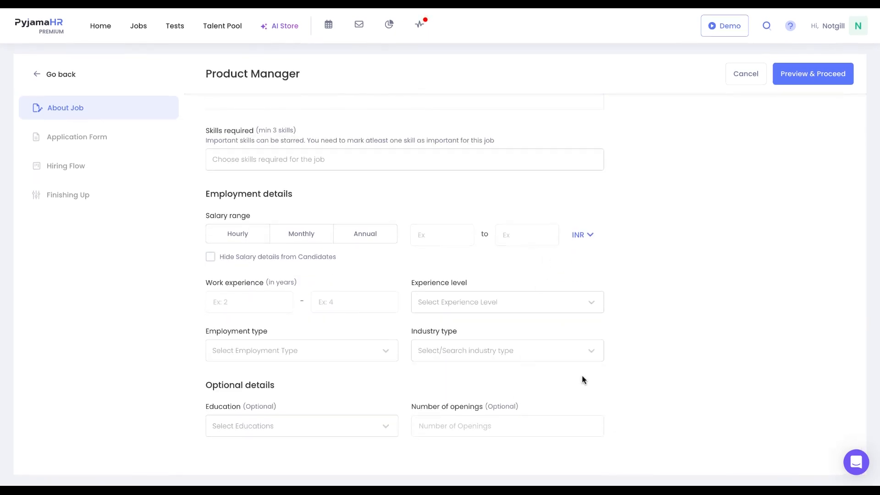
pyautogui.scroll(2, 703, 261)
pyautogui.scroll(1, 704, 262)
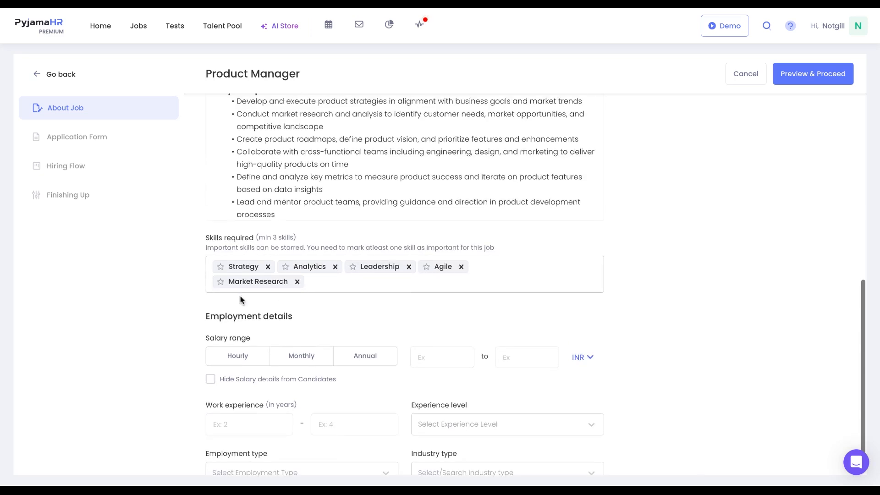
# - Star Strategy, Market Research and Customer as important skills, adding Customer and Product Vision from the suggestions
pyautogui.click(220, 267)
pyautogui.click(221, 281)
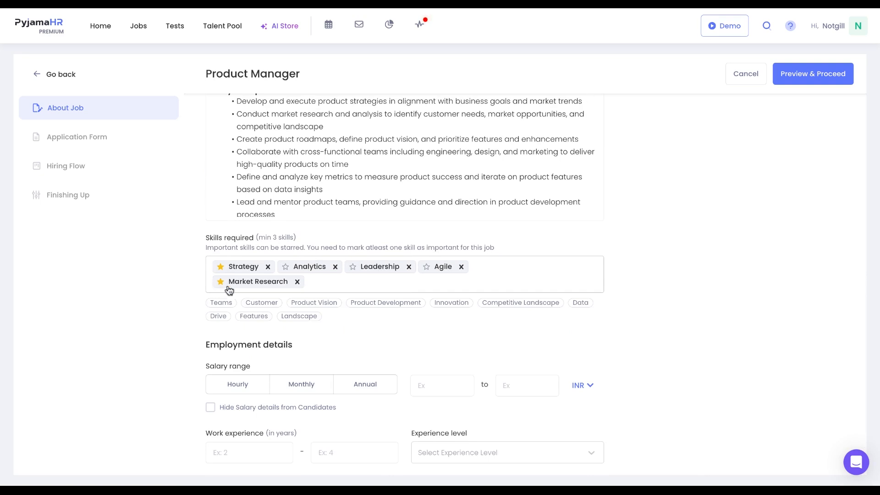
pyautogui.click(261, 302)
pyautogui.click(271, 302)
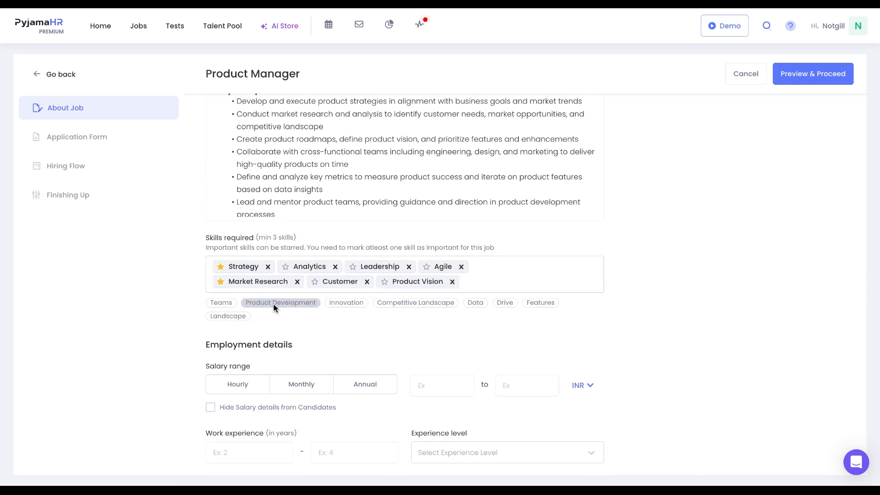
pyautogui.click(315, 282)
# - Set a monthly salary of 12,000 to 13,000 USD, 1 to 2 years of experience, and Associate experience level
pyautogui.scroll(-3, 342, 321)
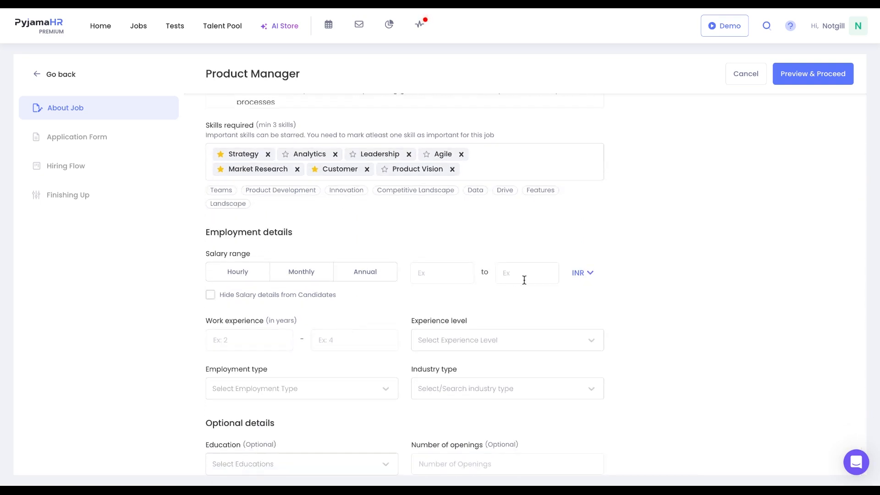
pyautogui.click(582, 273)
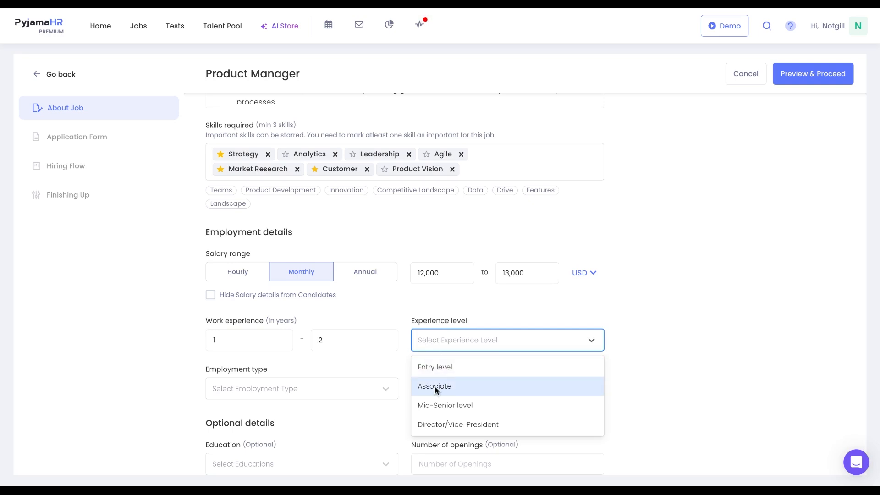
pyautogui.click(435, 386)
# - Set the employment type to Full-time and try to preview and proceed
pyautogui.click(343, 390)
pyautogui.click(334, 421)
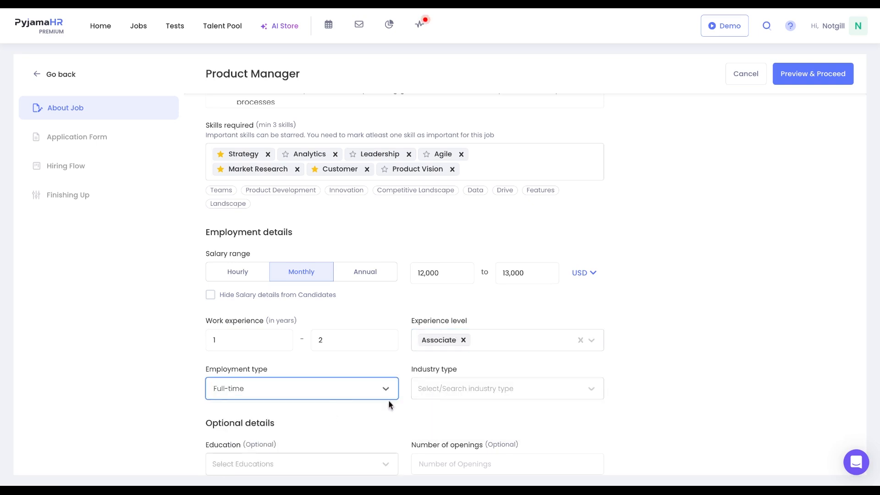
pyautogui.scroll(-1, 461, 401)
pyautogui.click(807, 81)
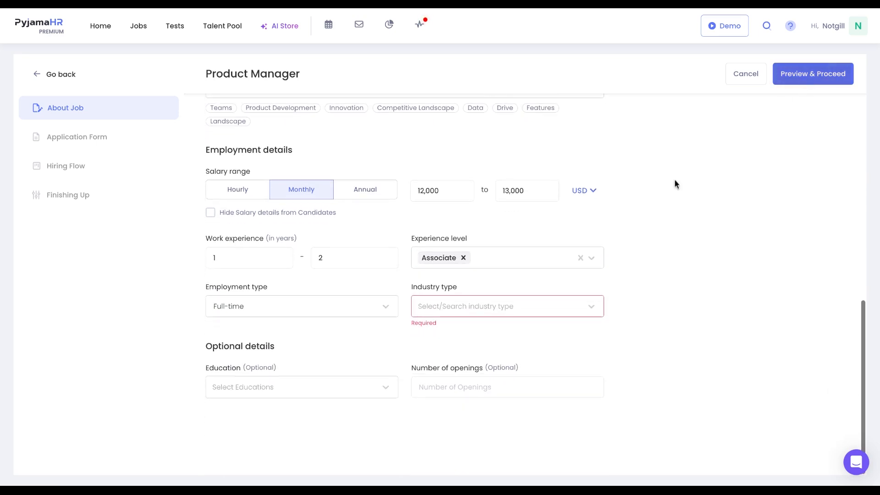
# - Set the industry type to Accommodation Services and open the job preview
pyautogui.click(505, 316)
pyautogui.click(504, 334)
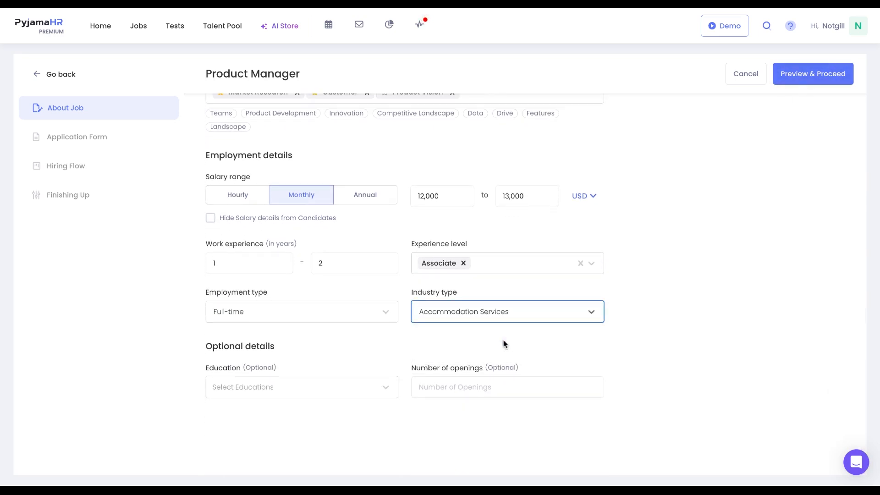
pyautogui.click(797, 82)
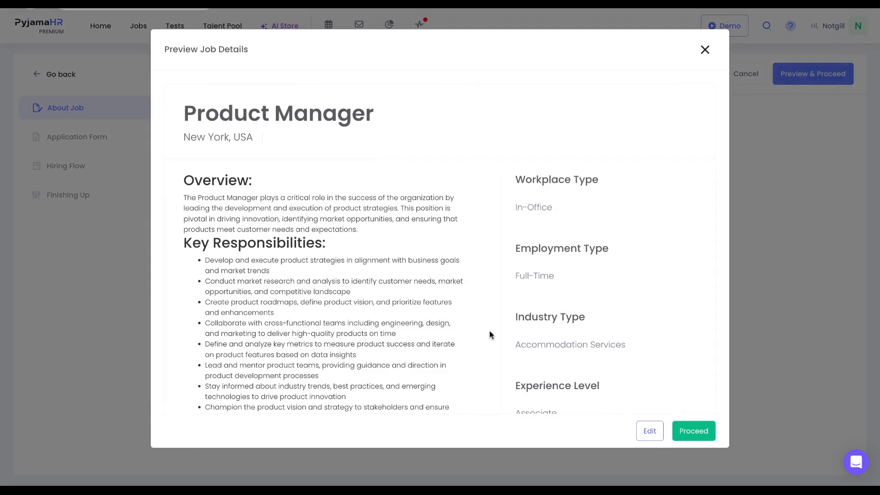
# - Review the job preview details and proceed to the application form
pyautogui.scroll(-5, 490, 334)
pyautogui.scroll(-3, 489, 335)
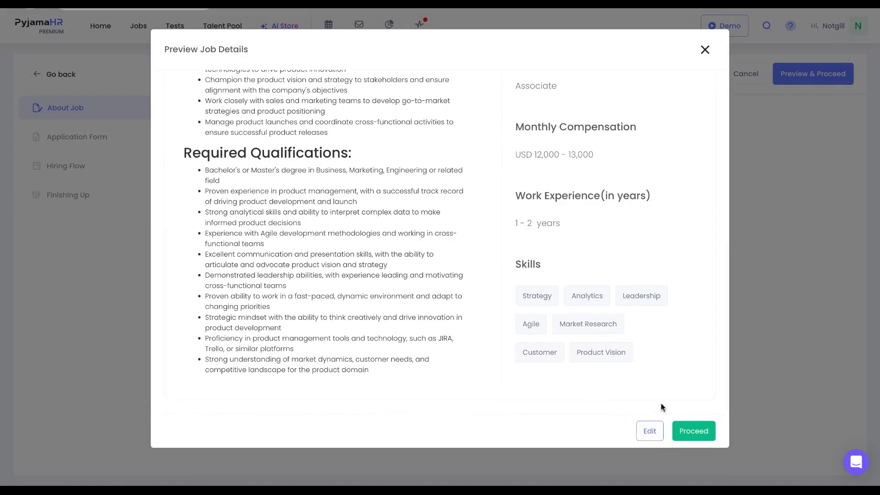
pyautogui.click(683, 434)
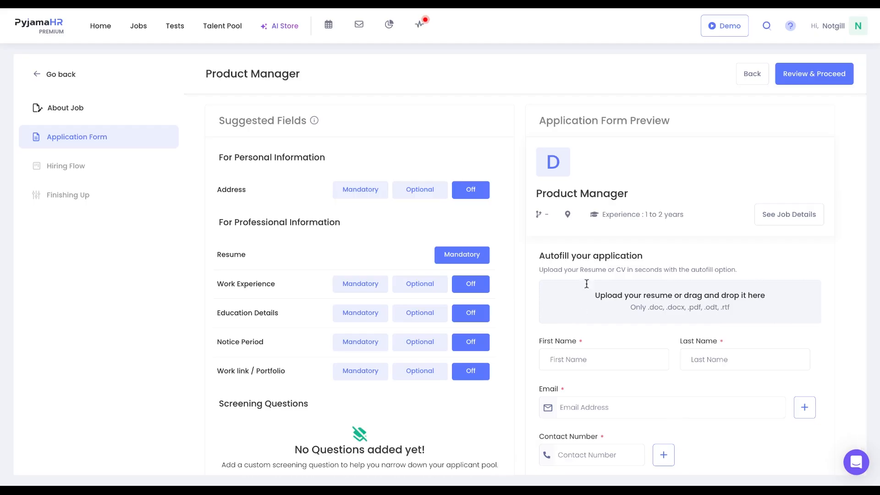
# - Make Work Experience a mandatory field in the application form
pyautogui.scroll(-1, 670, 282)
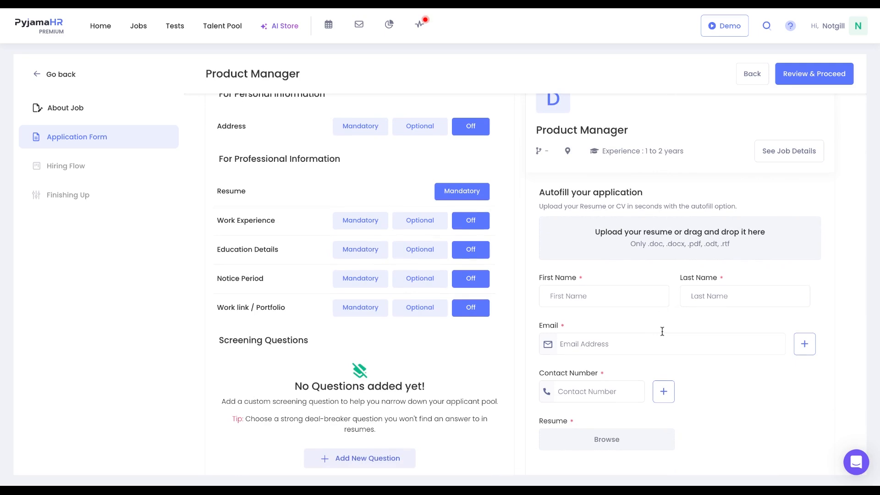
pyautogui.scroll(1, 662, 331)
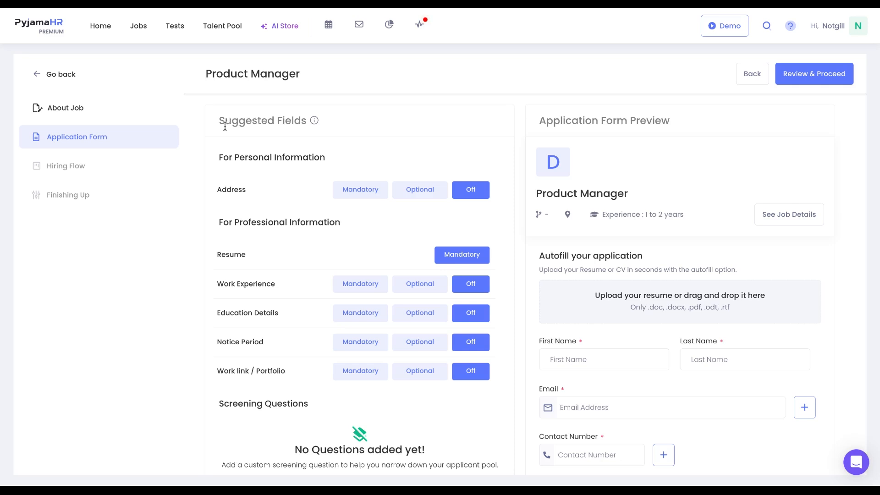
pyautogui.scroll(-1, 305, 218)
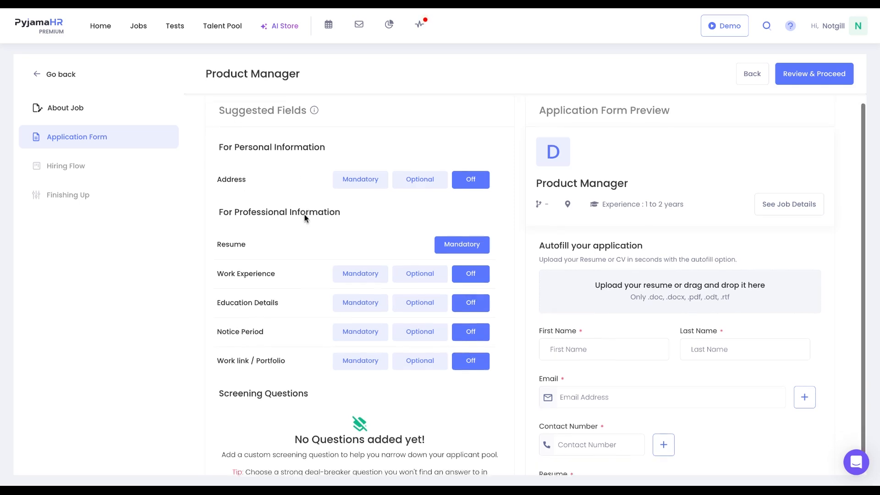
pyautogui.scroll(-1, 305, 218)
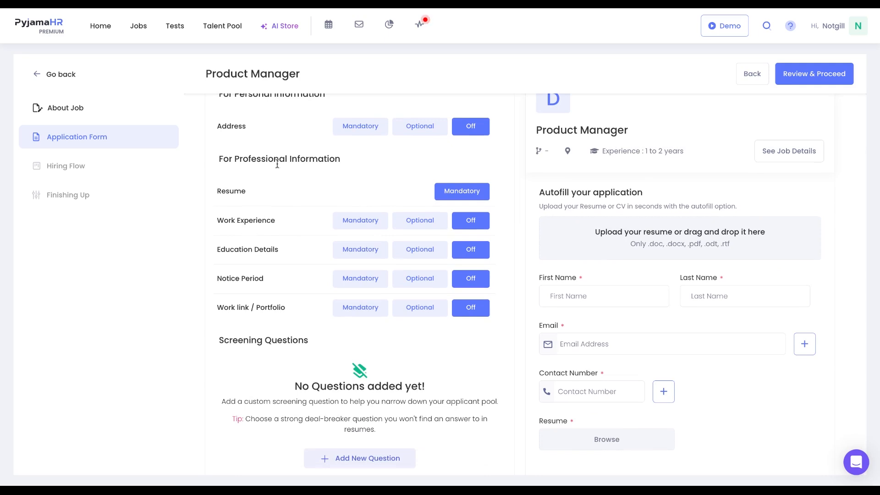
pyautogui.click(349, 225)
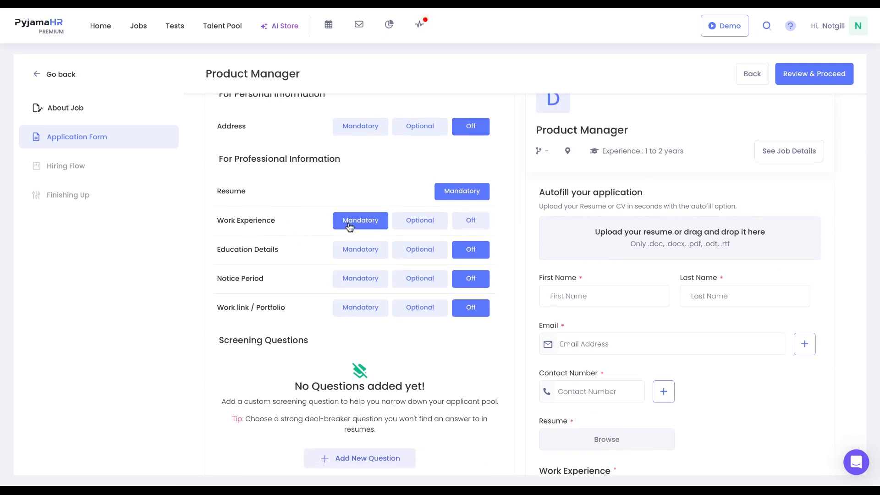
# - Make Notice Period a mandatory field in the application form
pyautogui.scroll(-2, 616, 420)
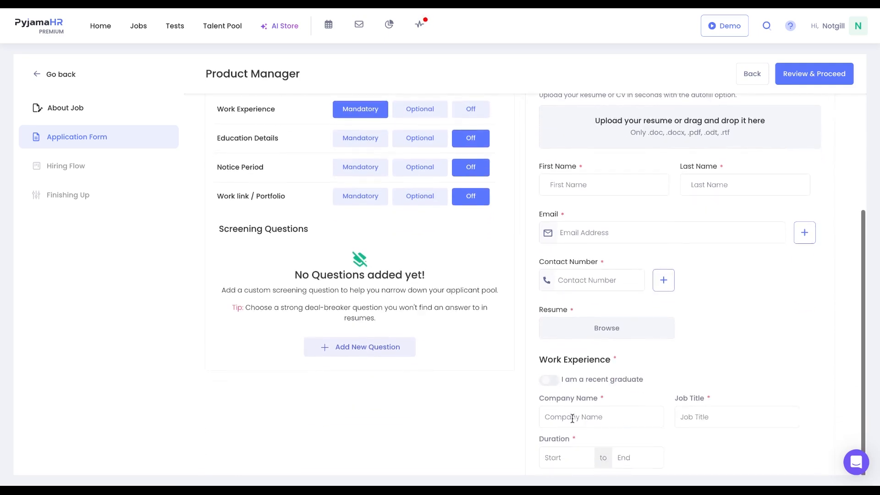
pyautogui.scroll(-1, 572, 418)
pyautogui.scroll(4, 497, 374)
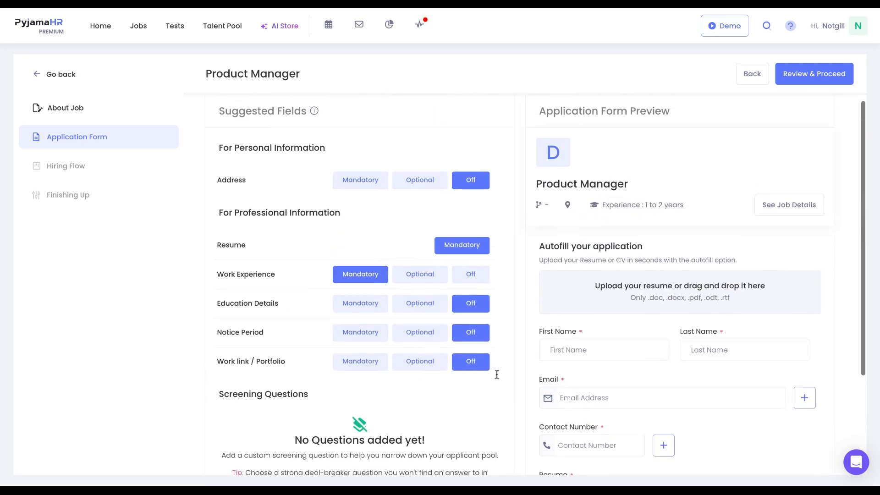
pyautogui.click(366, 331)
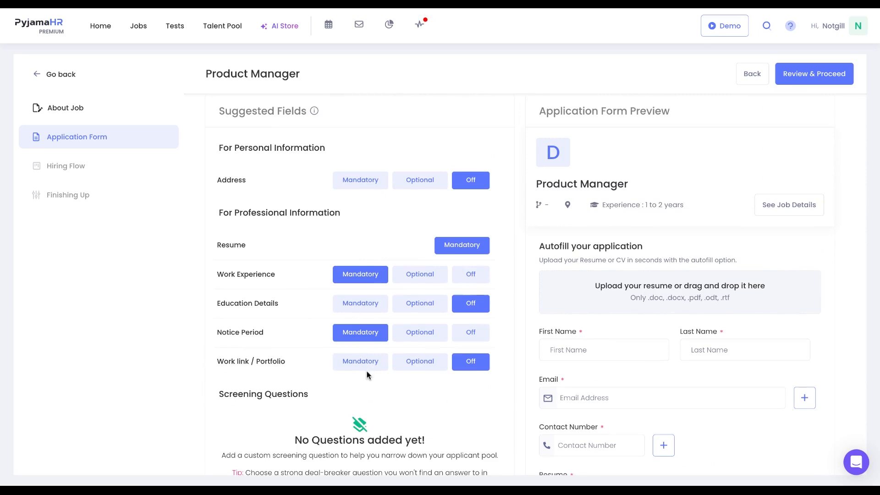
pyautogui.scroll(-5, 366, 375)
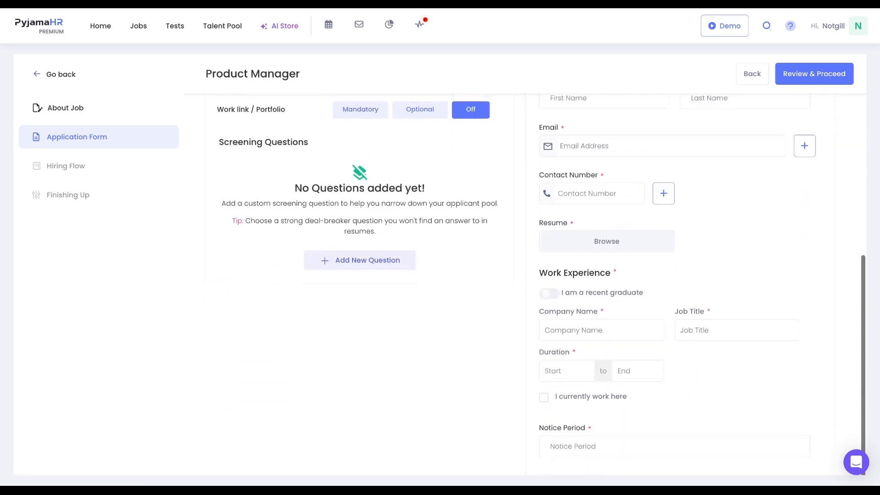
pyautogui.click(380, 264)
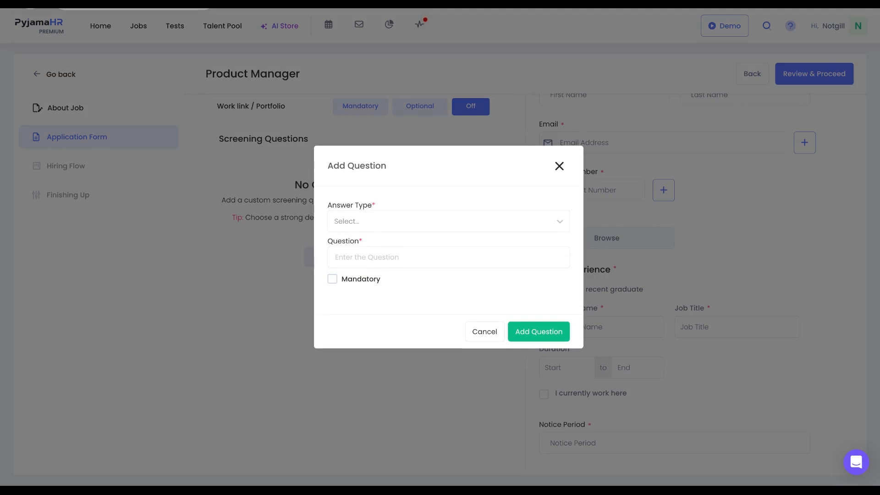
pyautogui.click(401, 227)
pyautogui.scroll(-2, 398, 268)
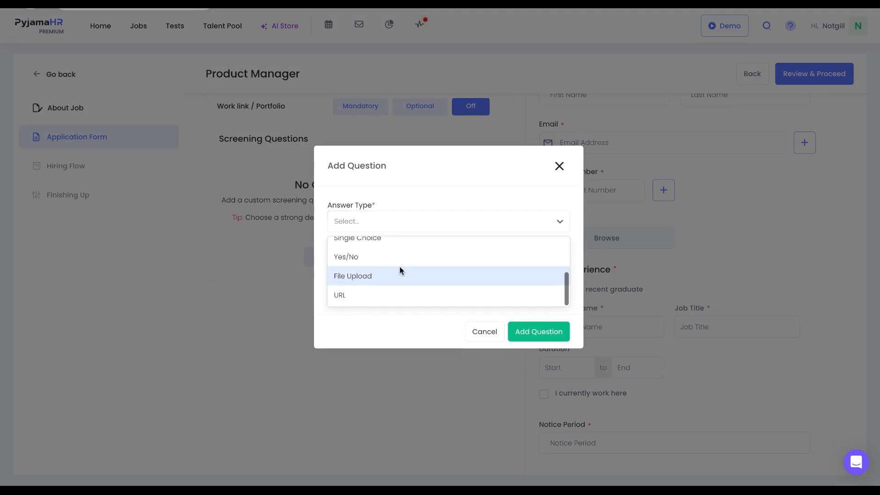
pyautogui.scroll(3, 400, 270)
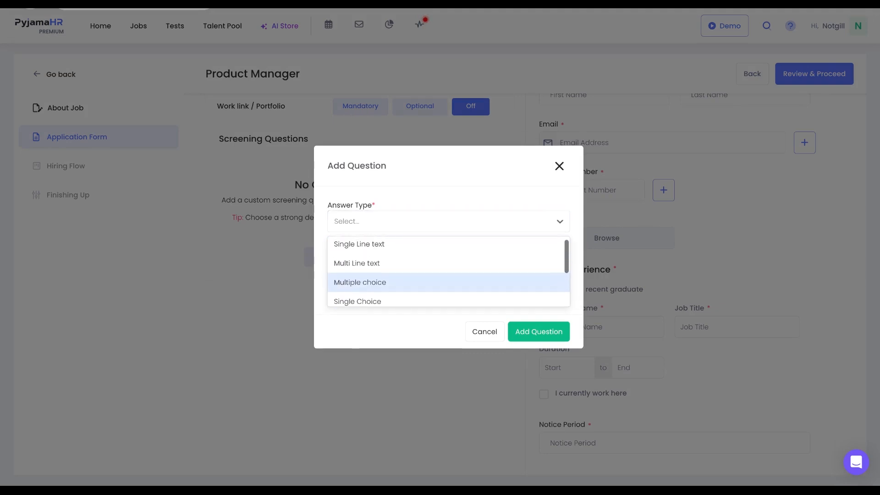
pyautogui.click(432, 339)
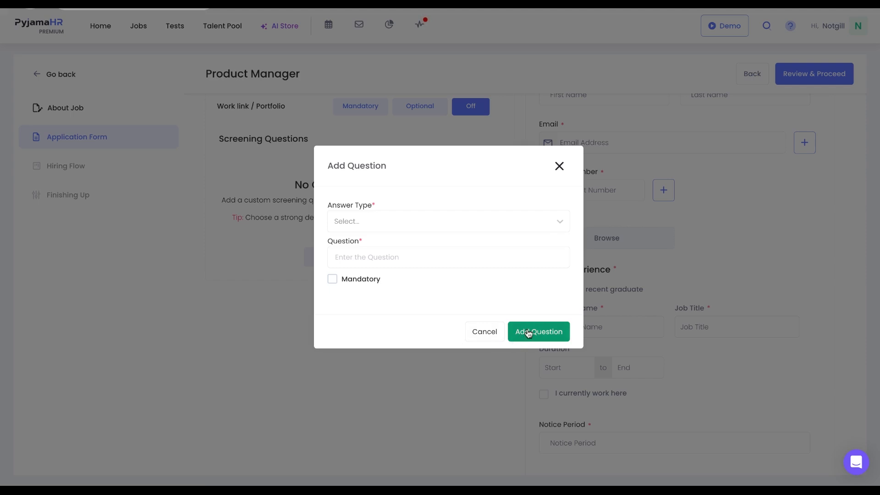
pyautogui.click(559, 166)
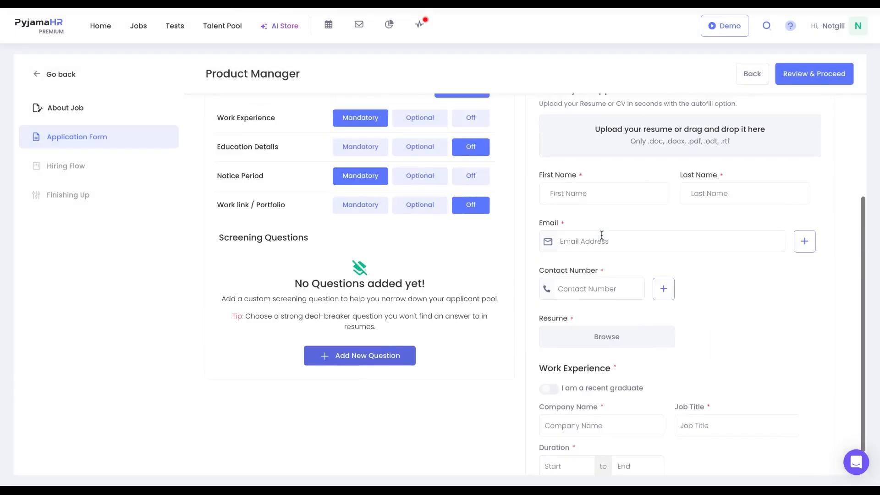
# - Proceed to the hiring flow and browse the job's interview pipeline stages
pyautogui.click(806, 78)
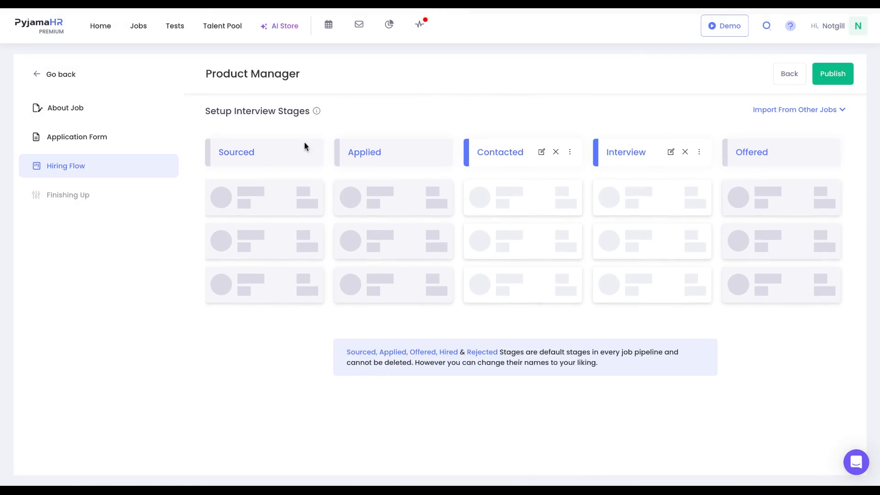
pyautogui.hscroll(5, 568, 204)
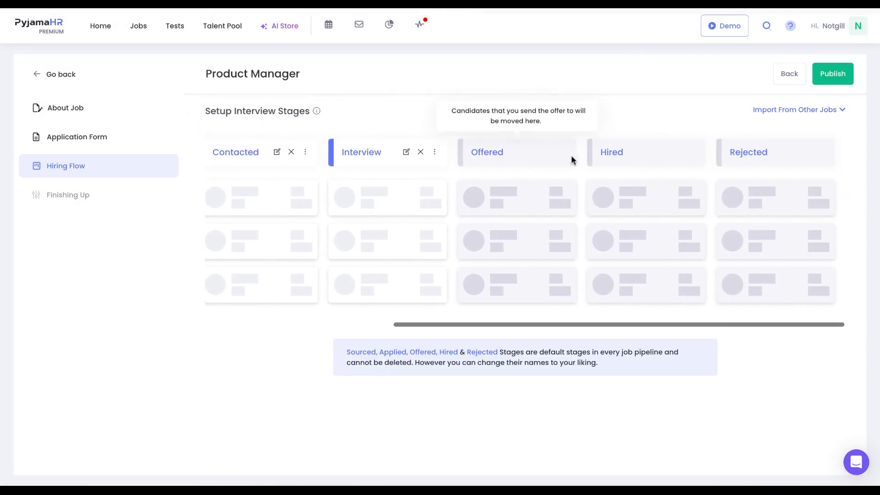
pyautogui.moveTo(747, 163)
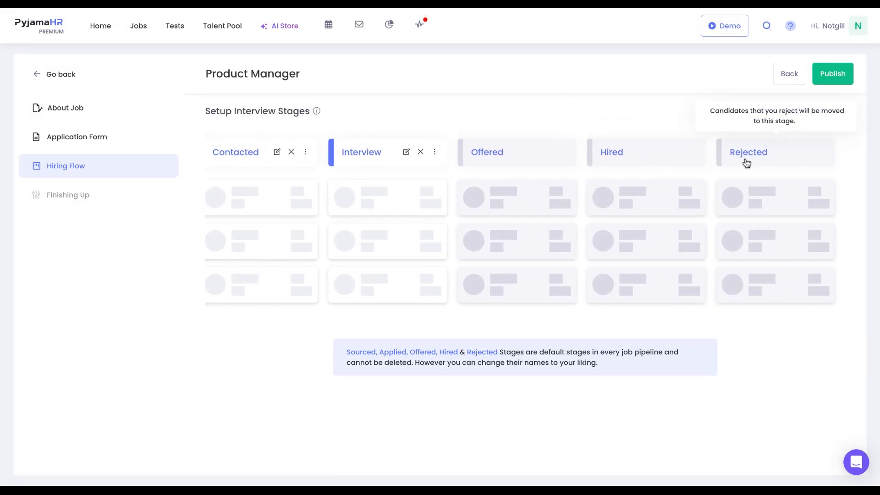
pyautogui.moveTo(577, 202)
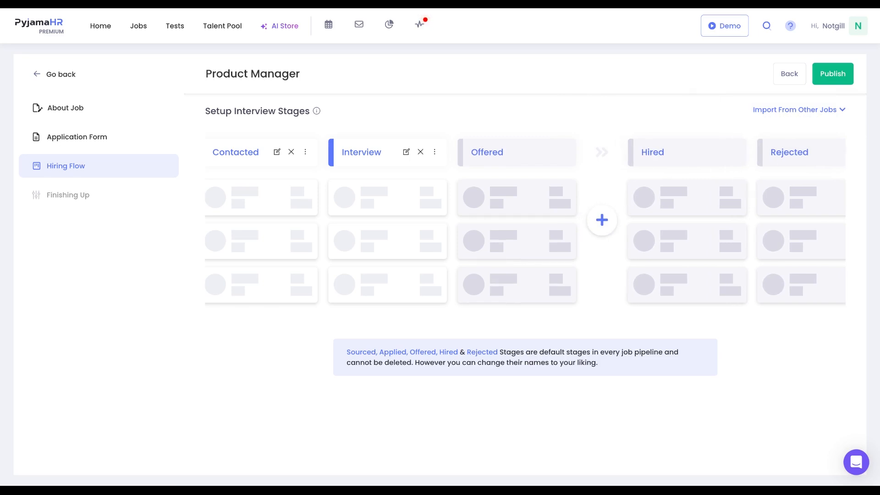
pyautogui.moveTo(324, 240)
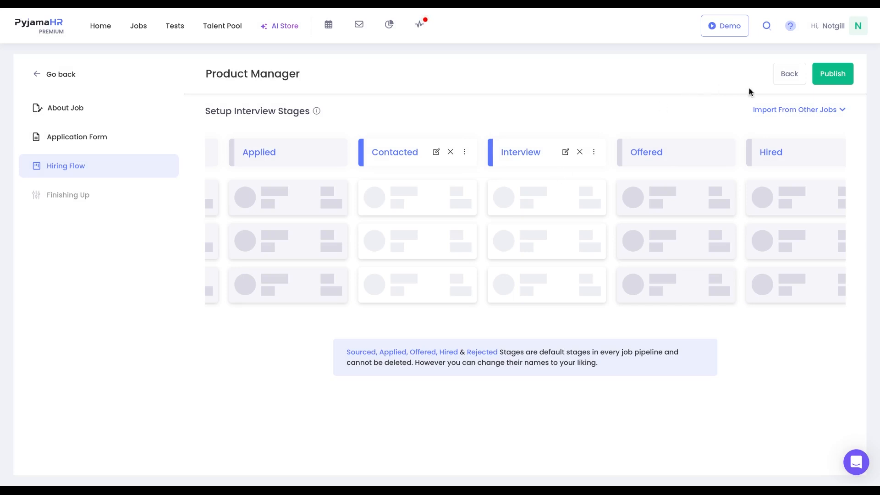
# - Open the list of jobs to import interview stages from, and dismiss it
pyautogui.click(758, 111)
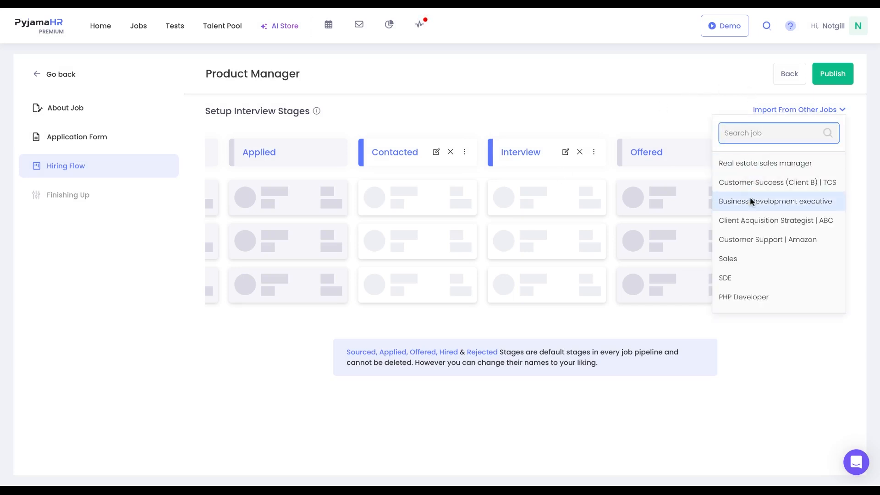
pyautogui.click(678, 118)
pyautogui.moveTo(593, 153)
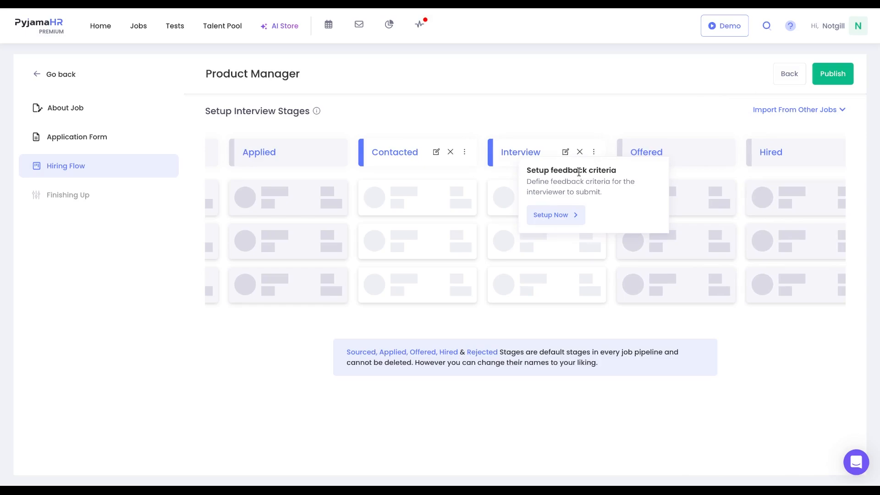
# - Try adding a Communication skill to the Interview stage's feedback form, closing it without submitting
pyautogui.click(558, 215)
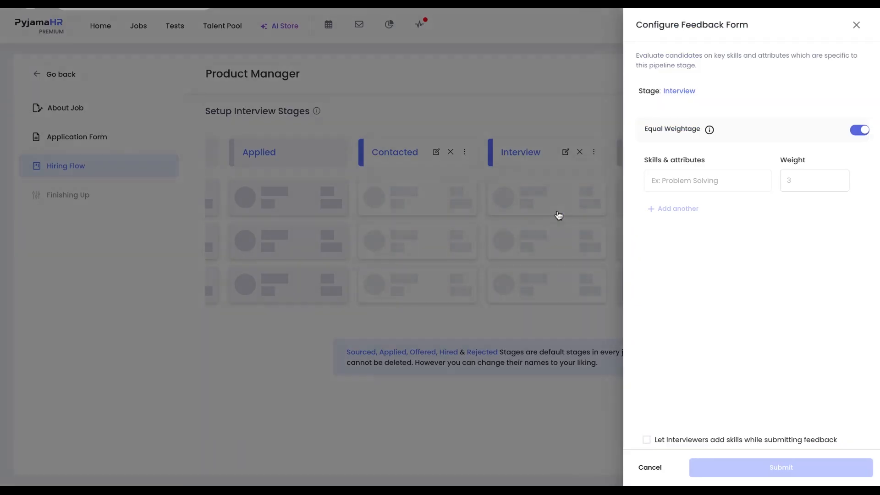
pyautogui.click(699, 183)
pyautogui.write('Communication')
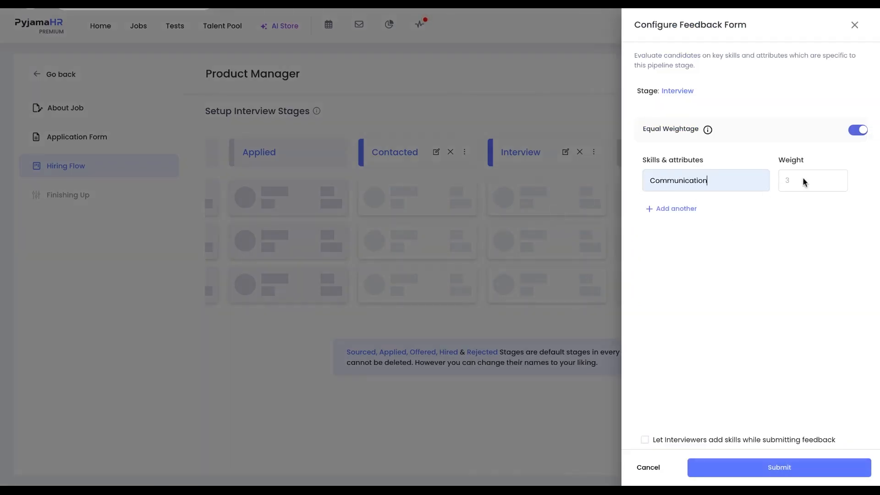
pyautogui.click(856, 132)
pyautogui.click(855, 25)
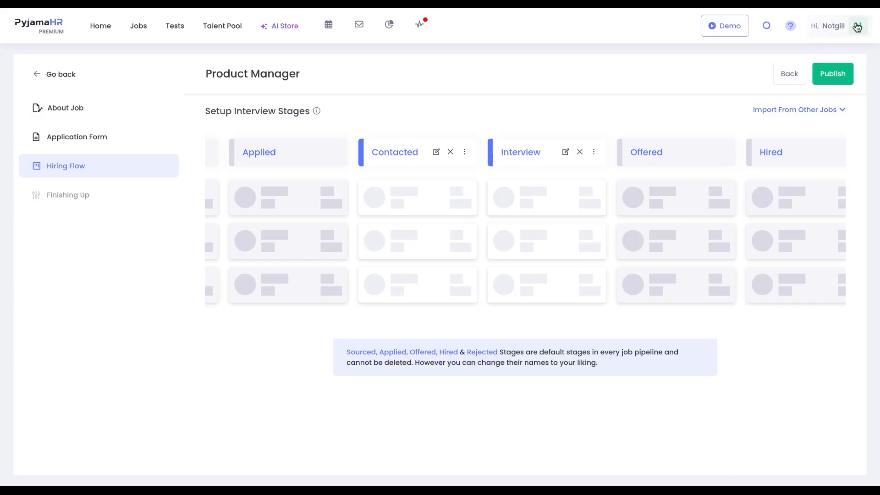
# - Publish the job and open its hiring team manager, closing it without changes
pyautogui.click(834, 81)
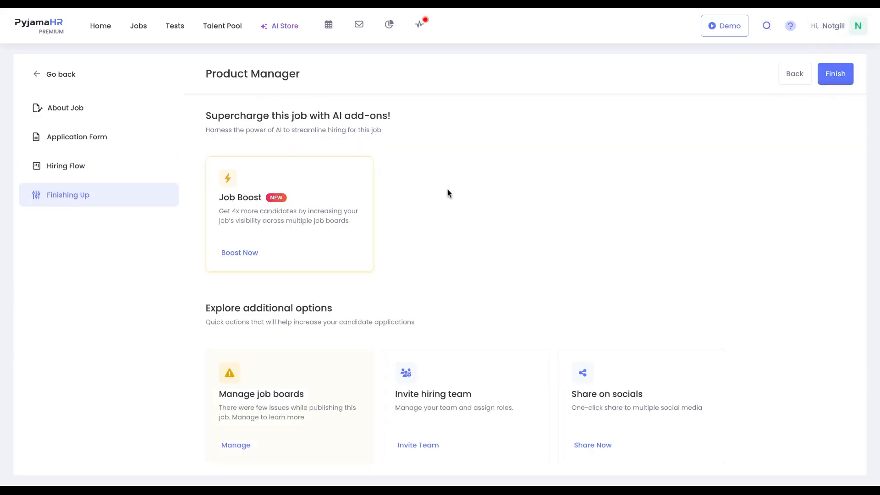
pyautogui.click(412, 440)
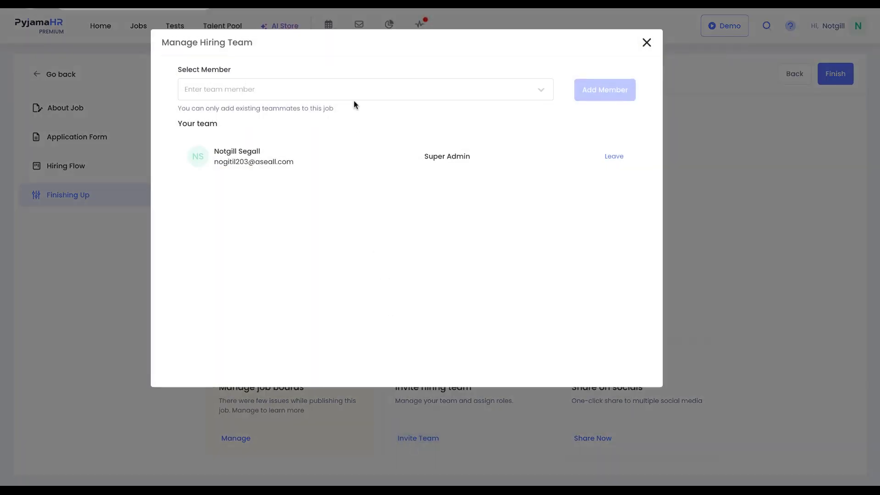
pyautogui.click(646, 42)
# - Review the job's job board publishing statuses and finish the job setup
pyautogui.click(237, 438)
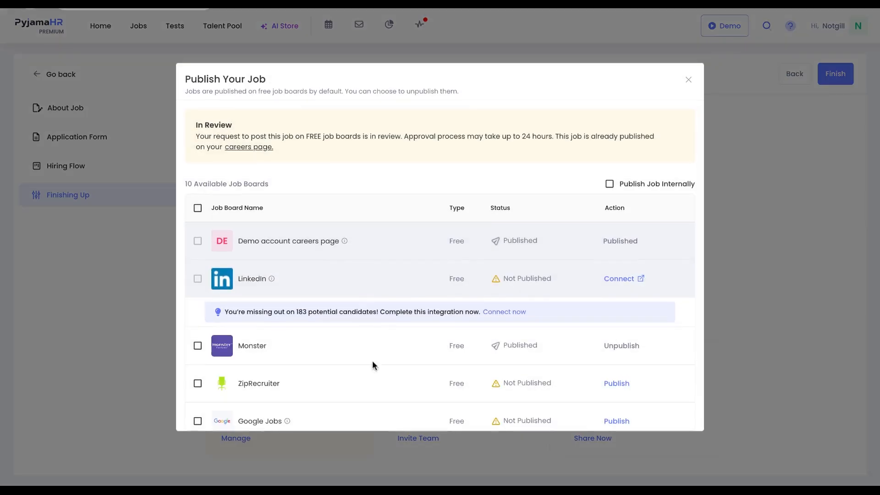
pyautogui.scroll(-2, 377, 377)
pyautogui.scroll(5, 377, 378)
pyautogui.click(688, 80)
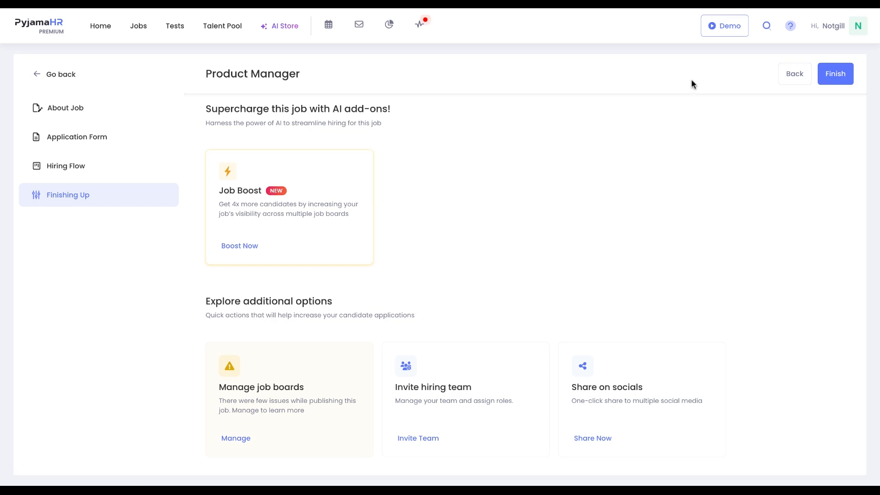
pyautogui.click(832, 81)
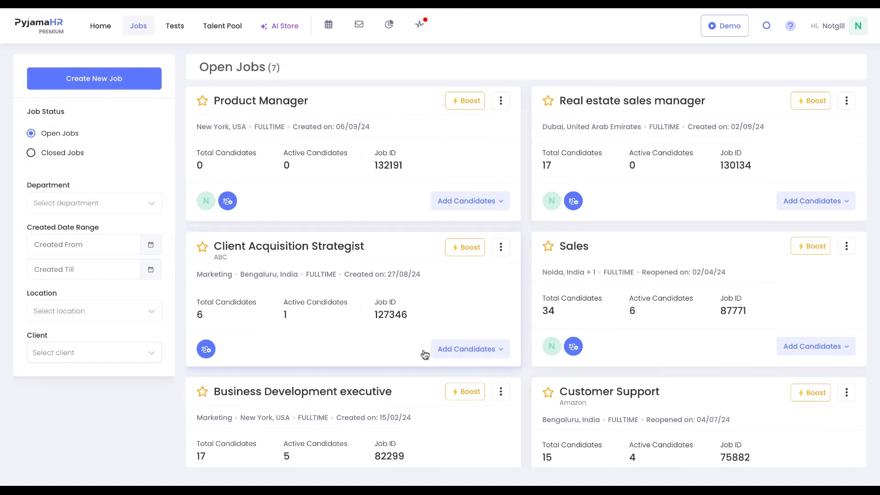
# - Open the Business Development executive job and browse its candidate pipeline and Add Candidates options
pyautogui.scroll(-3, 422, 356)
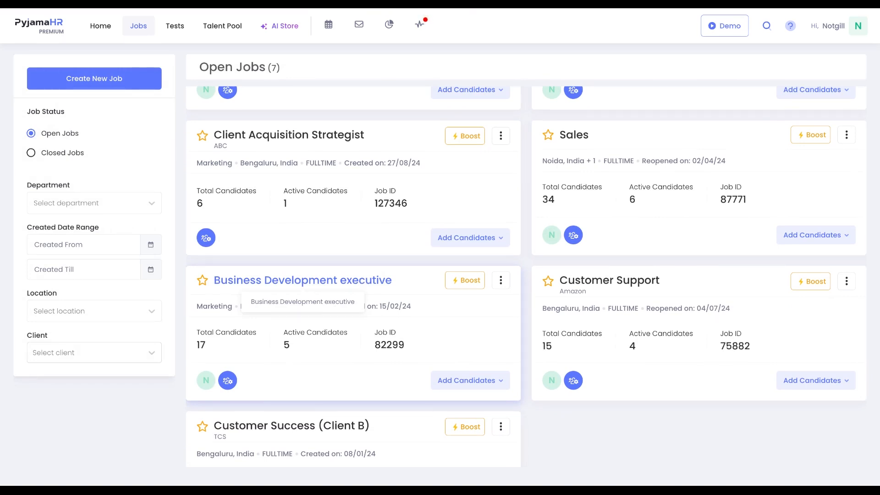
pyautogui.click(303, 281)
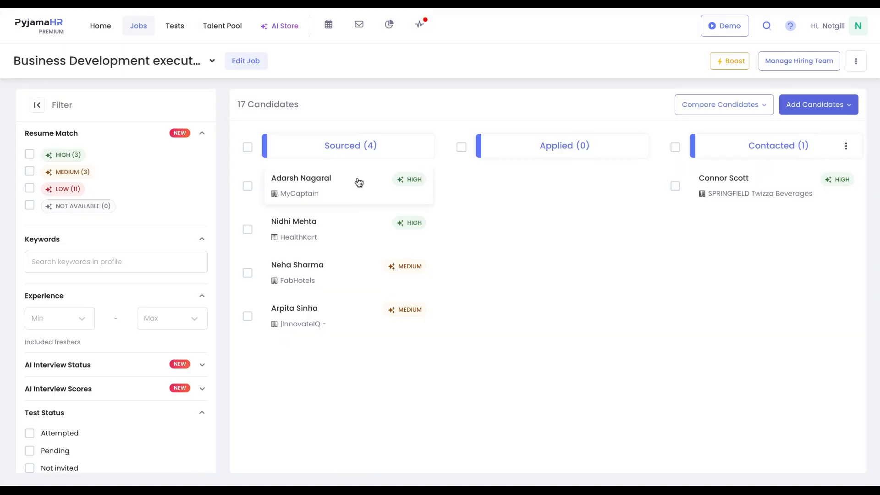
pyautogui.hscroll(5, 512, 225)
pyautogui.hscroll(12, 510, 224)
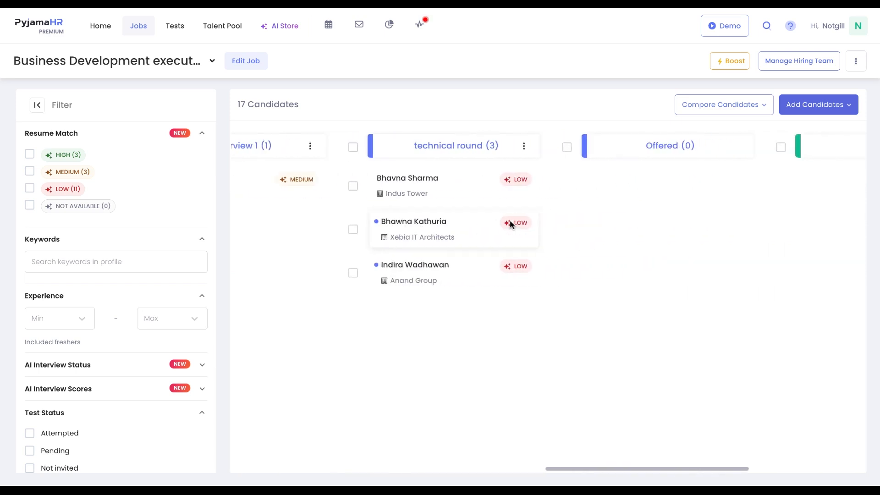
pyautogui.hscroll(-15, 758, 227)
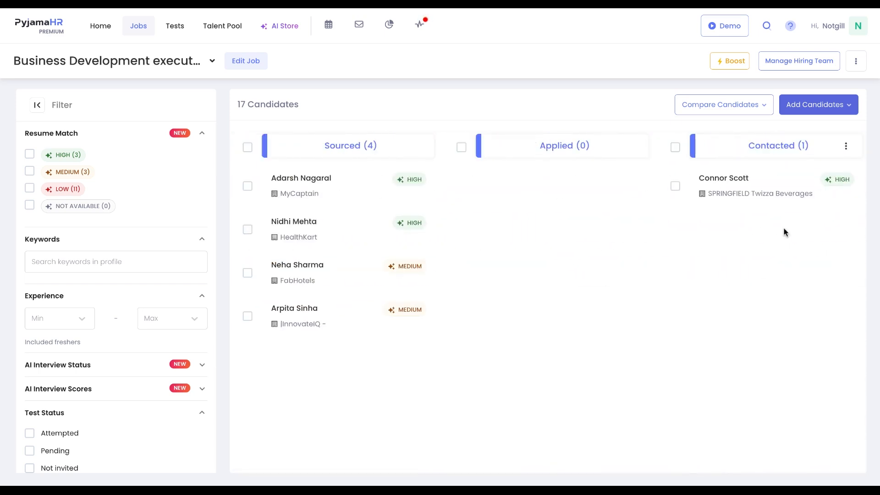
pyautogui.click(816, 109)
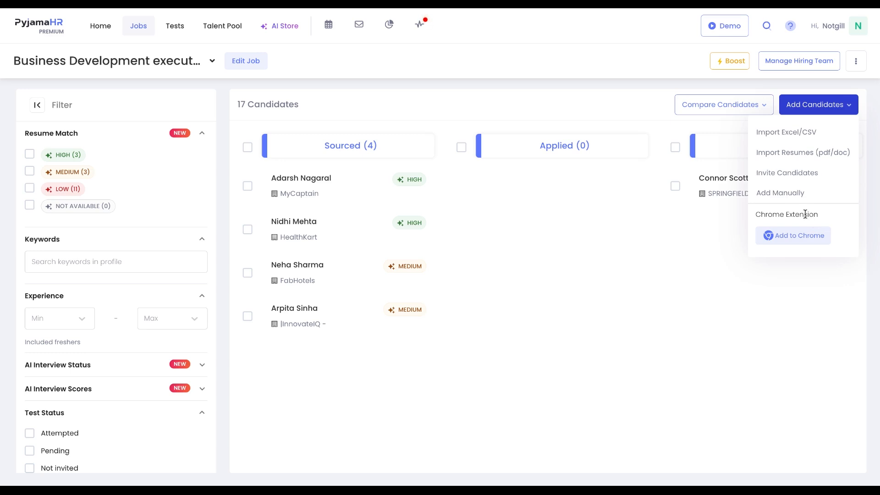
pyautogui.click(728, 224)
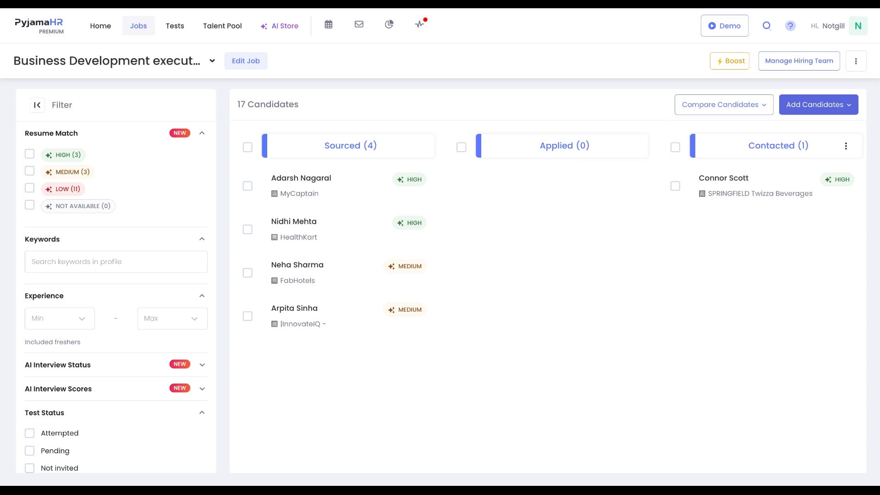
# - Open the first sourced candidate's profile and scroll through the resume
pyautogui.click(358, 192)
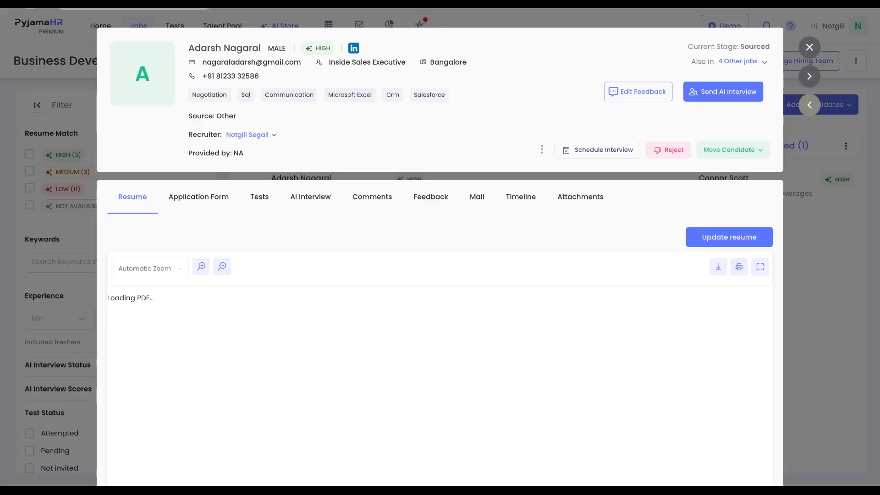
pyautogui.scroll(-3, 358, 248)
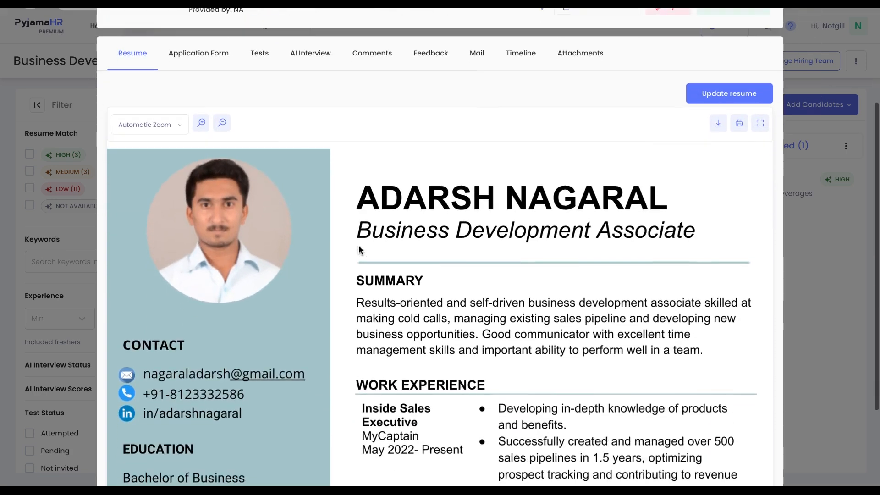
pyautogui.scroll(-5, 359, 249)
pyautogui.scroll(8, 358, 250)
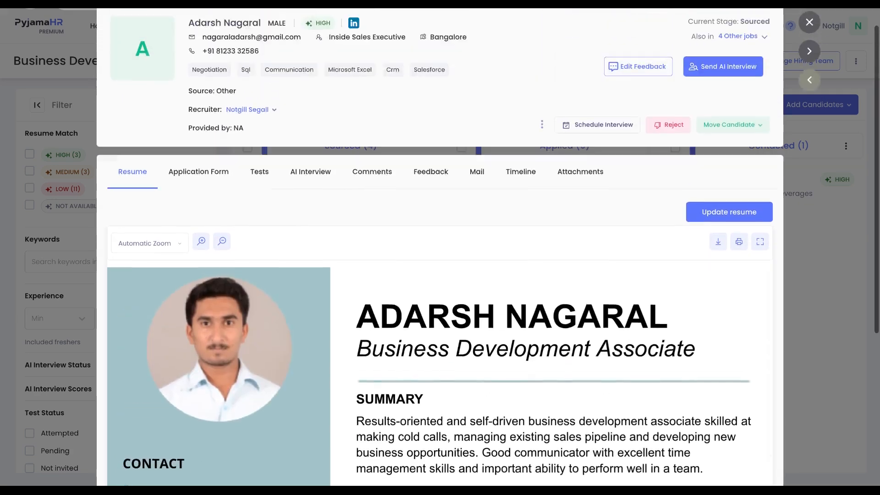
# - Review the candidate's application form with screening answers, then the resume and comments
pyautogui.click(225, 198)
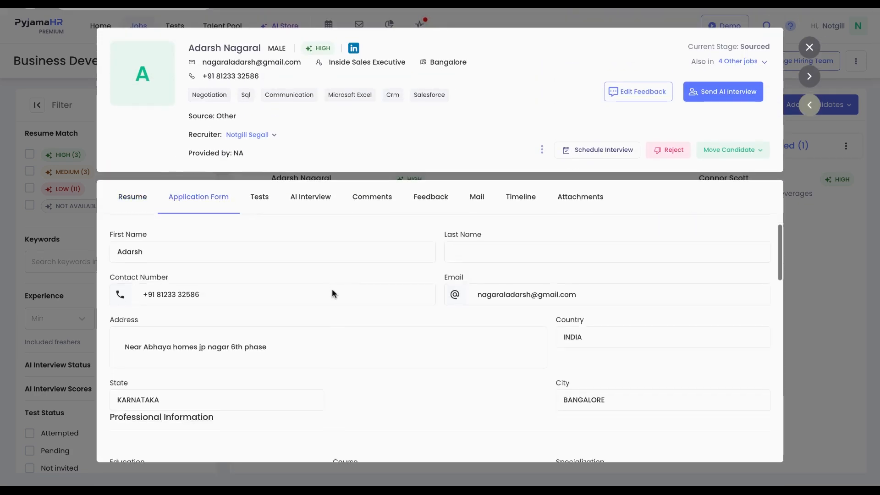
pyautogui.scroll(-10, 332, 293)
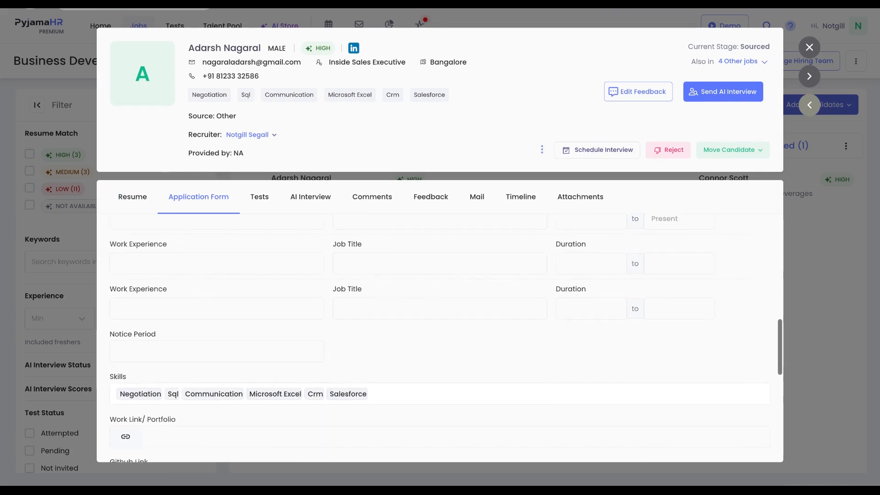
pyautogui.scroll(-10, 332, 288)
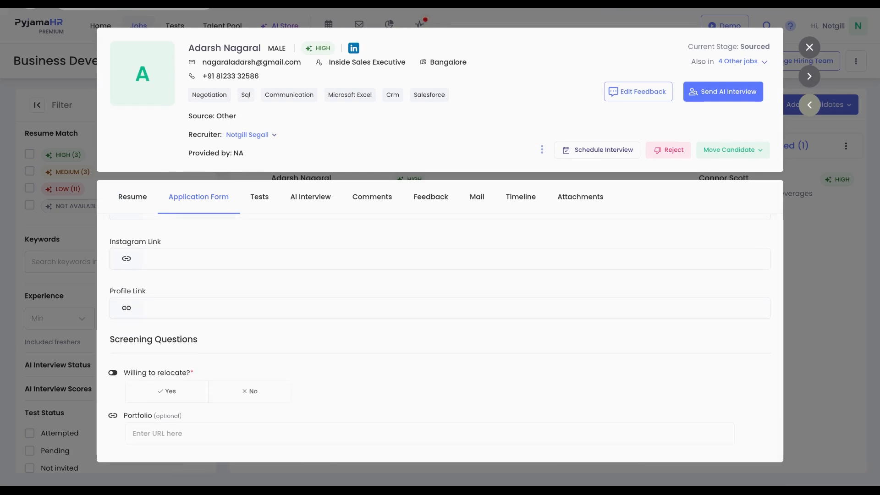
pyautogui.scroll(20, 332, 273)
pyautogui.click(139, 203)
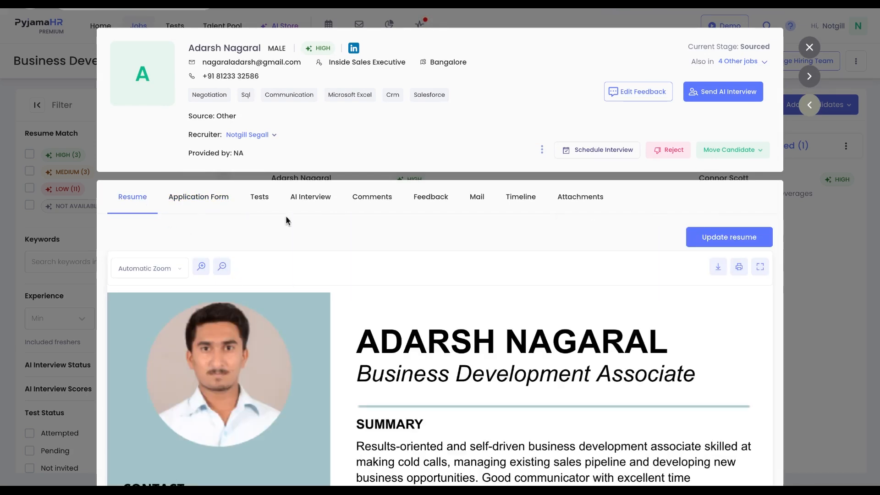
pyautogui.click(370, 198)
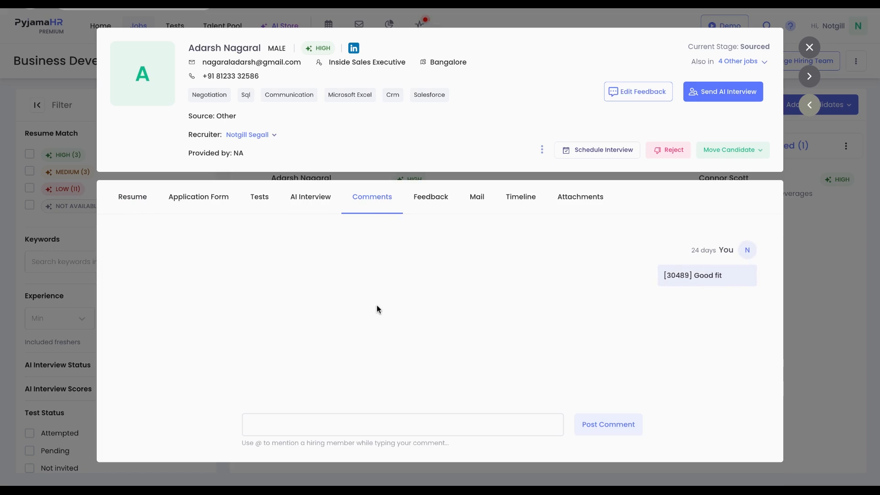
pyautogui.click(349, 426)
pyautogui.write('@')
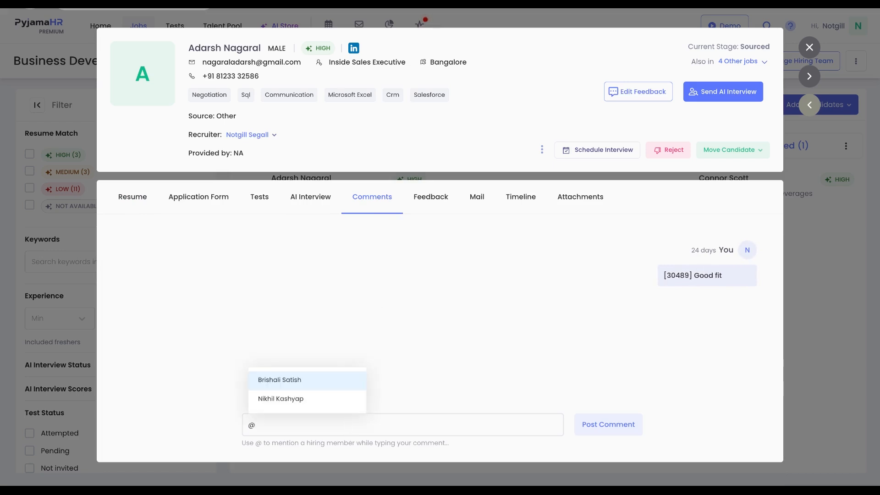
pyautogui.press('BackSpace')
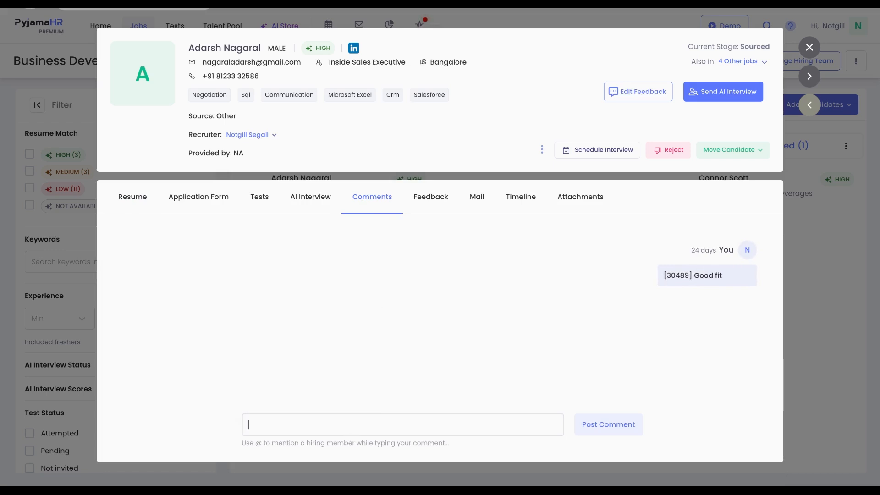
# - Review the candidate's feedback ratings and total score across interview rounds
pyautogui.click(436, 209)
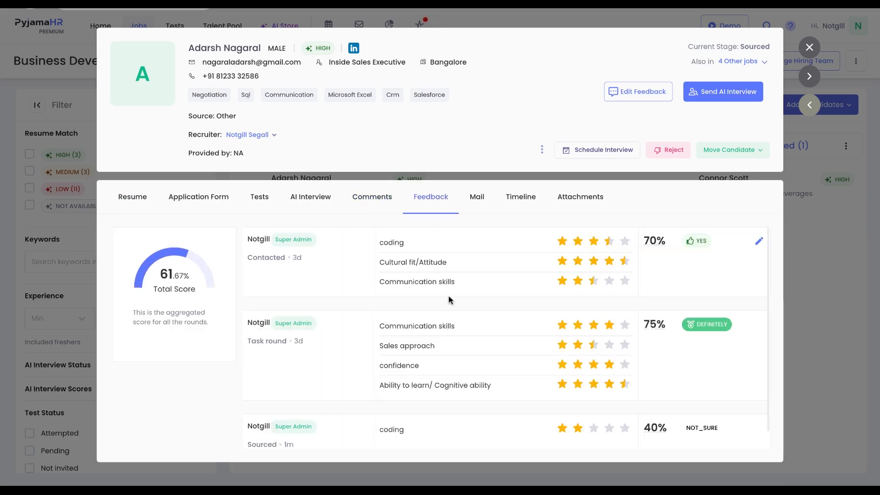
pyautogui.scroll(-1, 449, 299)
pyautogui.scroll(1, 448, 299)
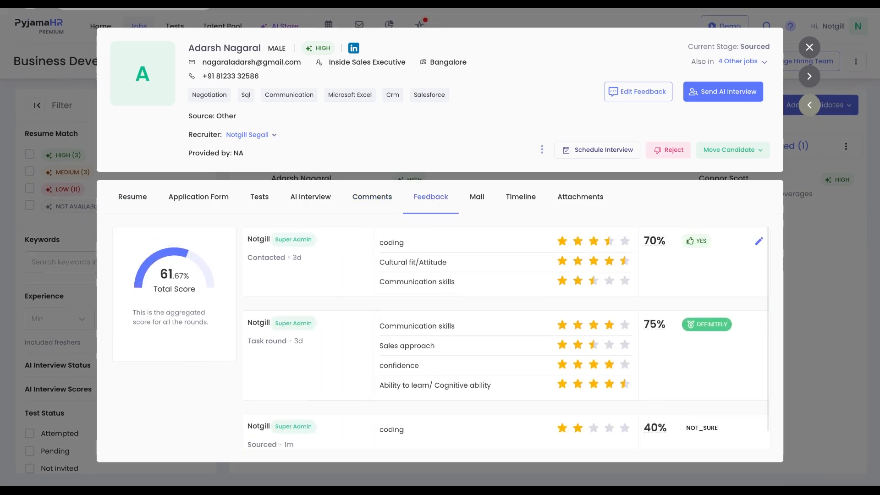
# - Open a new mail to the candidate and look over the prefilled email template
pyautogui.click(477, 196)
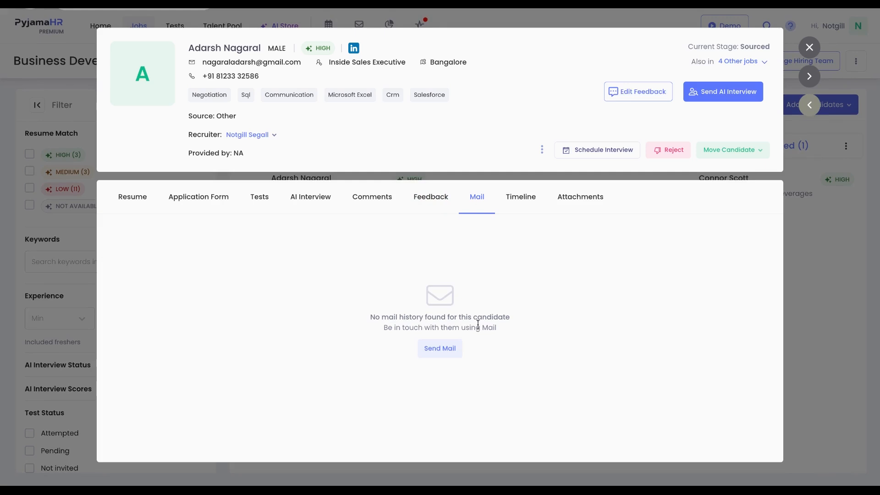
pyautogui.click(440, 348)
pyautogui.scroll(-2, 464, 377)
pyautogui.scroll(2, 462, 378)
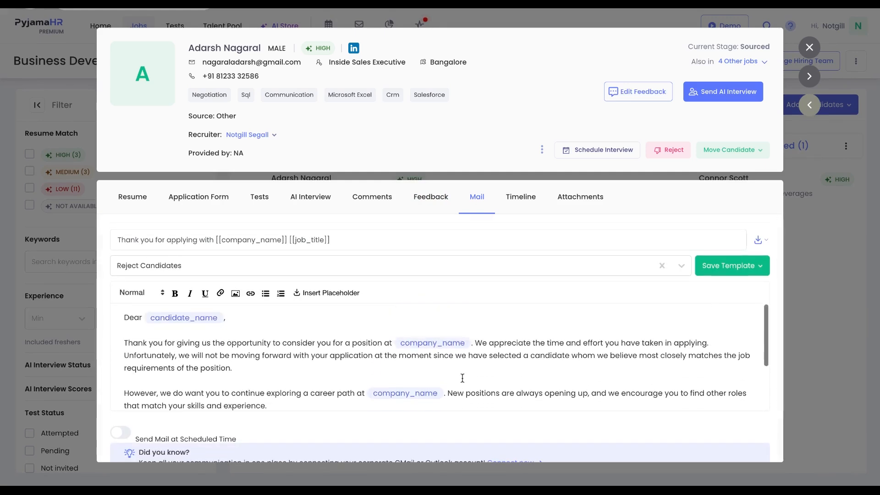
# - Scroll through the candidate's activity timeline of pipeline moves and feedback entries
pyautogui.click(519, 197)
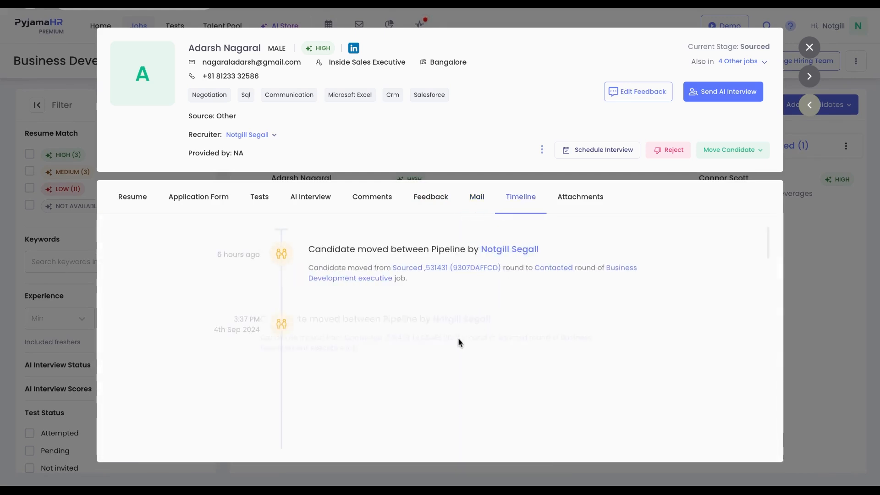
pyautogui.scroll(-10, 458, 338)
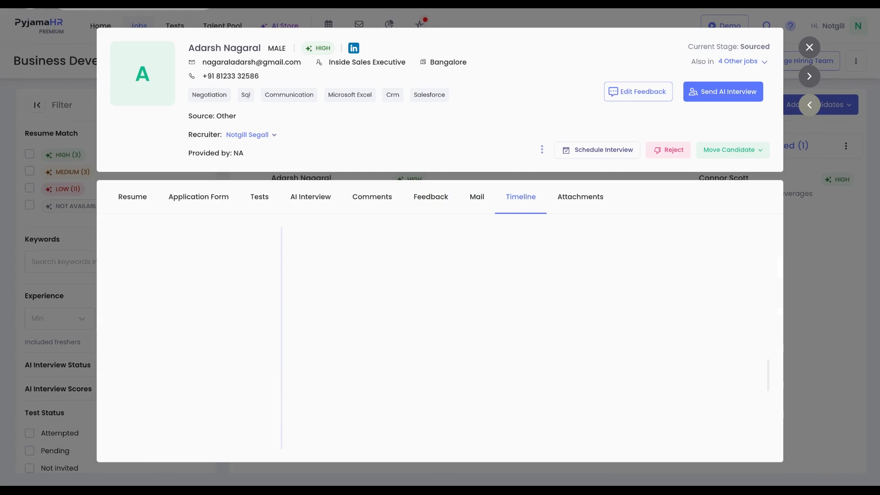
pyautogui.scroll(5, 440, 339)
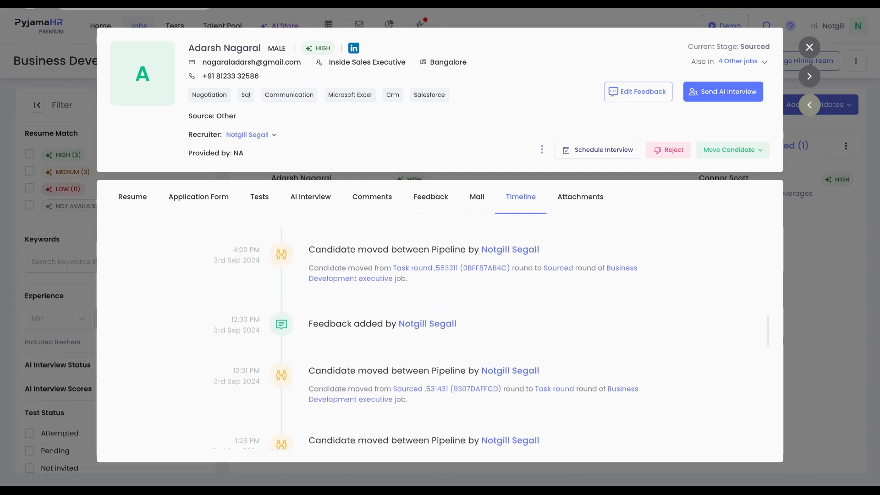
pyautogui.scroll(5, 440, 339)
pyautogui.scroll(5, 440, 339)
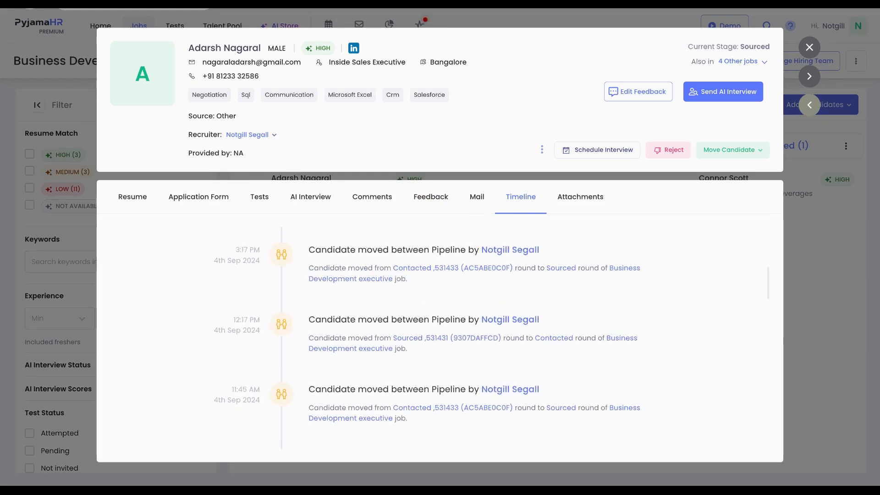
pyautogui.scroll(-3, 440, 339)
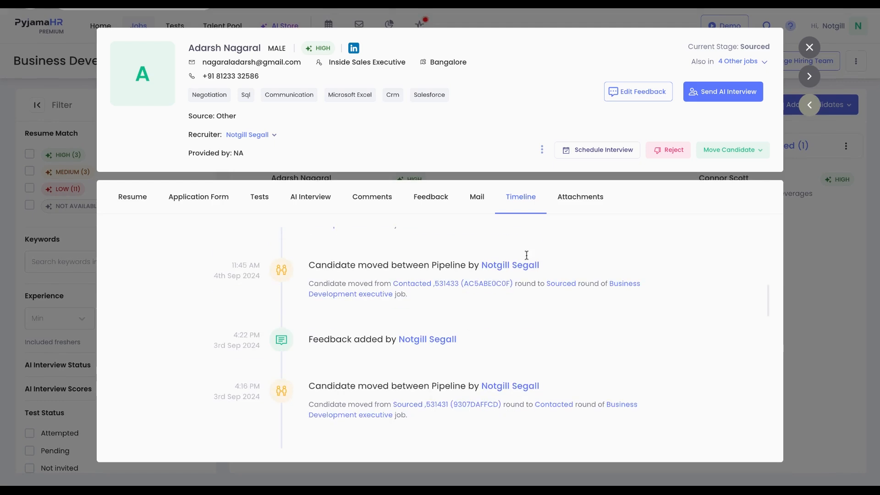
# - Check the candidate's attachments and close the candidate profile
pyautogui.click(567, 198)
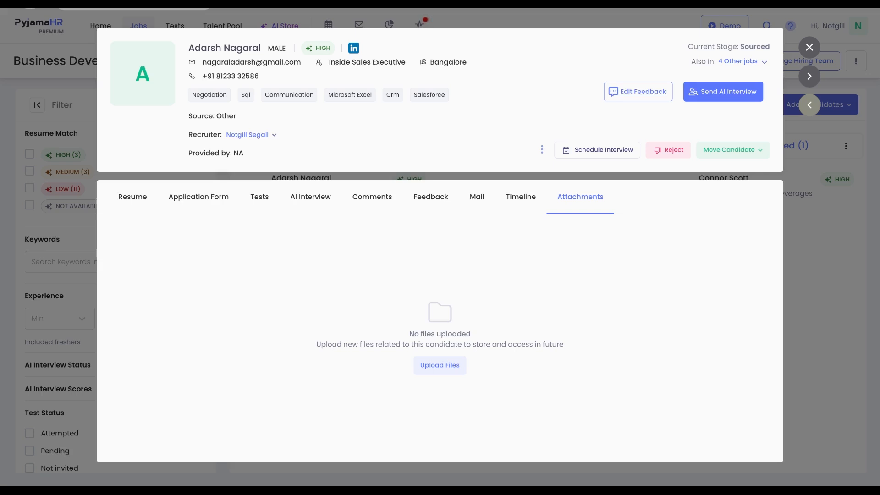
pyautogui.click(642, 100)
pyautogui.click(584, 94)
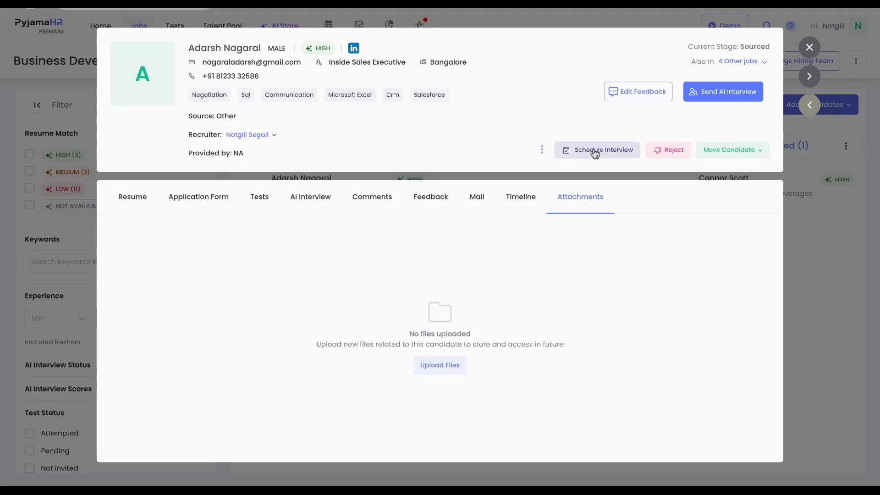
pyautogui.click(809, 48)
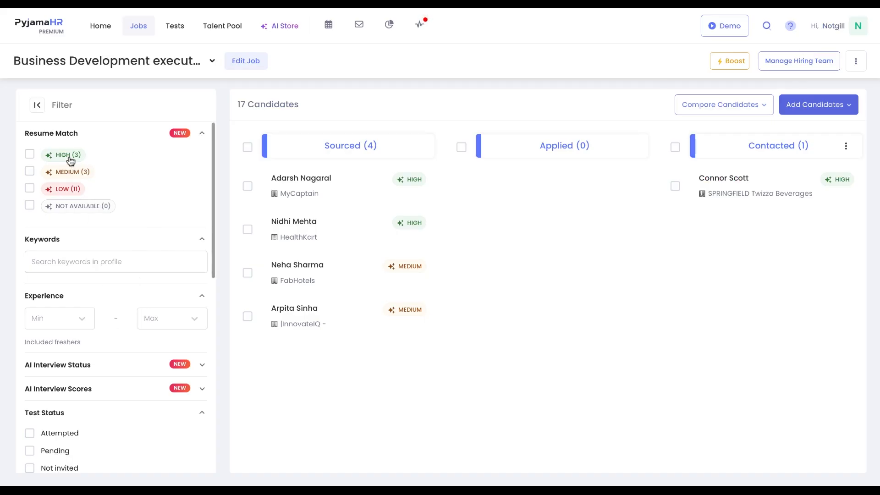
# - Filter the job's candidates by High resume match, then clear the filter again
pyautogui.scroll(-10, 91, 308)
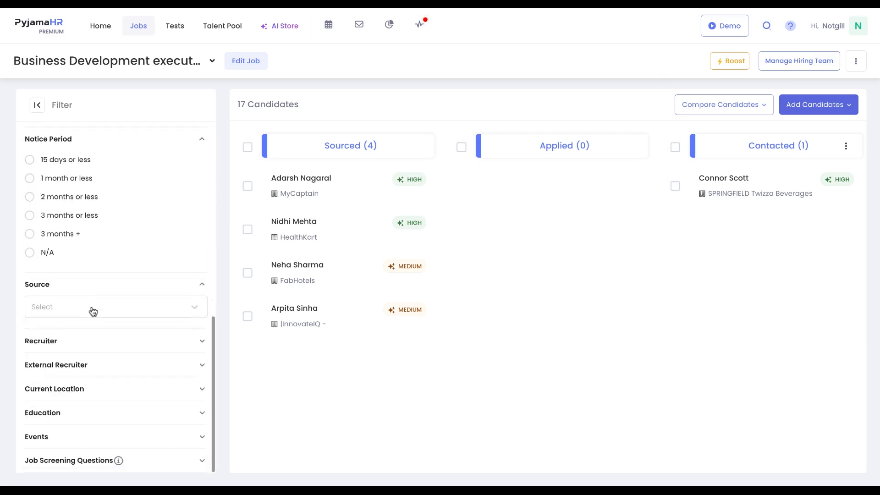
pyautogui.scroll(8, 91, 309)
pyautogui.scroll(2, 93, 311)
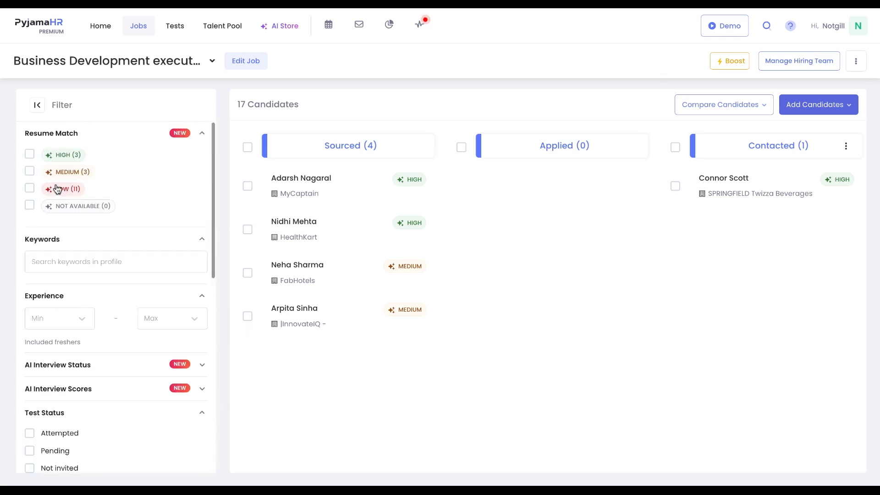
pyautogui.click(29, 155)
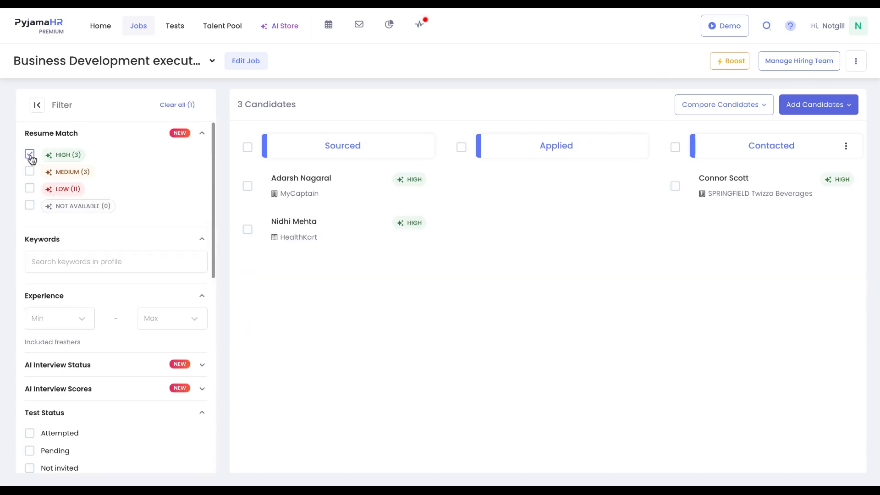
pyautogui.click(30, 172)
pyautogui.click(31, 171)
pyautogui.click(31, 157)
# - Browse the remaining candidate filter options such as AI interview, test status and notice period
pyautogui.scroll(-2, 75, 297)
pyautogui.click(76, 297)
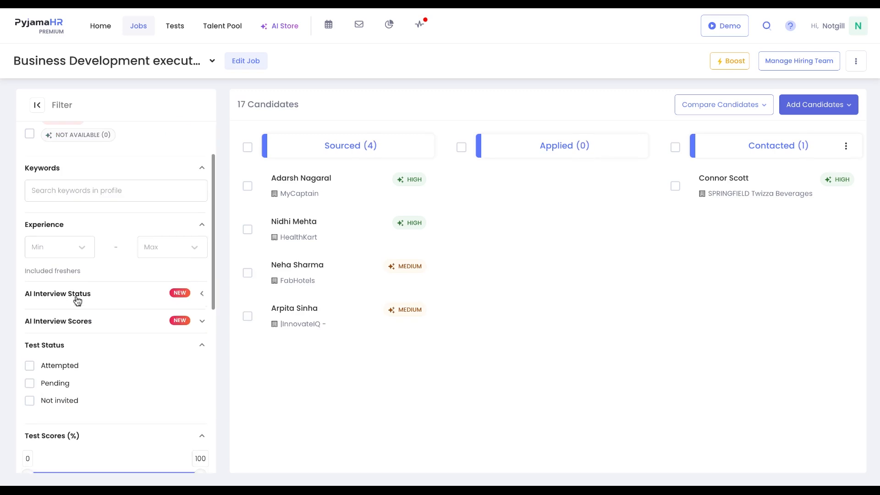
pyautogui.click(77, 297)
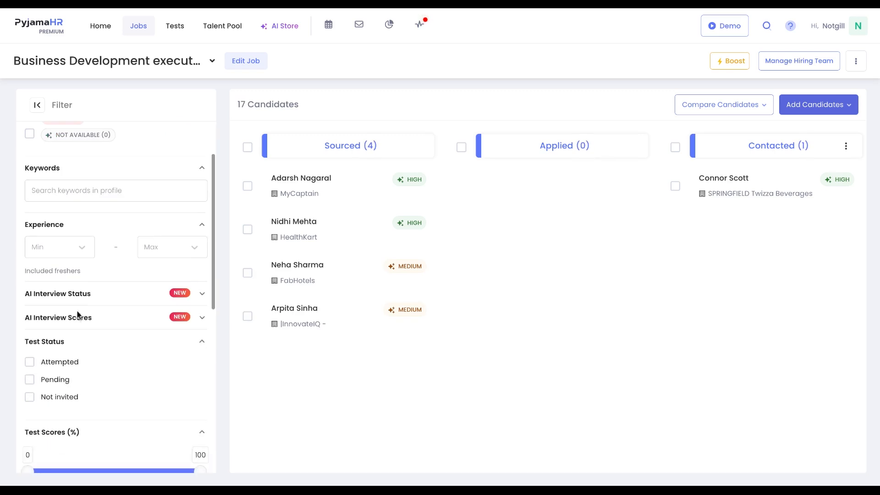
pyautogui.scroll(-6, 86, 381)
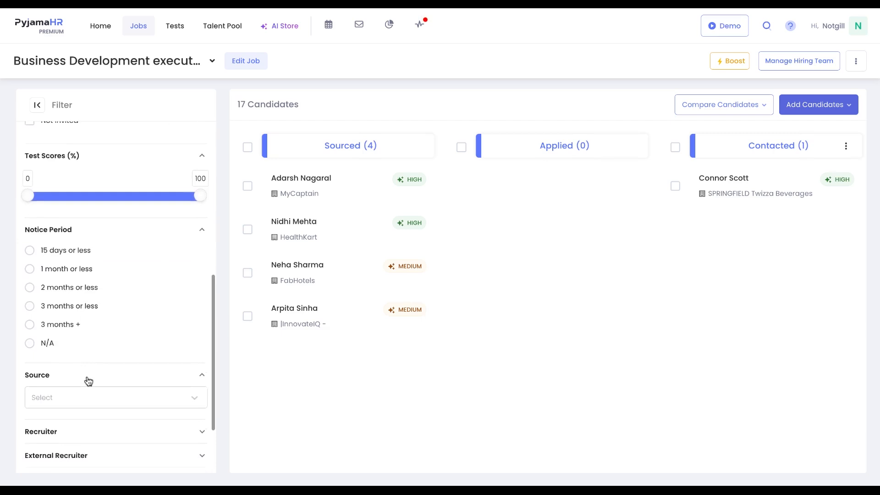
pyautogui.scroll(-2, 87, 379)
pyautogui.scroll(6, 86, 379)
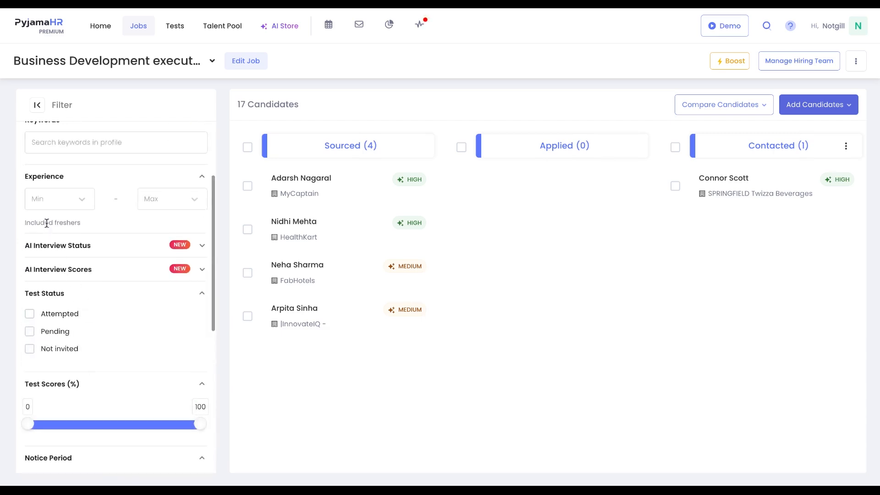
pyautogui.scroll(2, 47, 224)
# - Start creating a new candidate test of the tech roles type
pyautogui.click(175, 25)
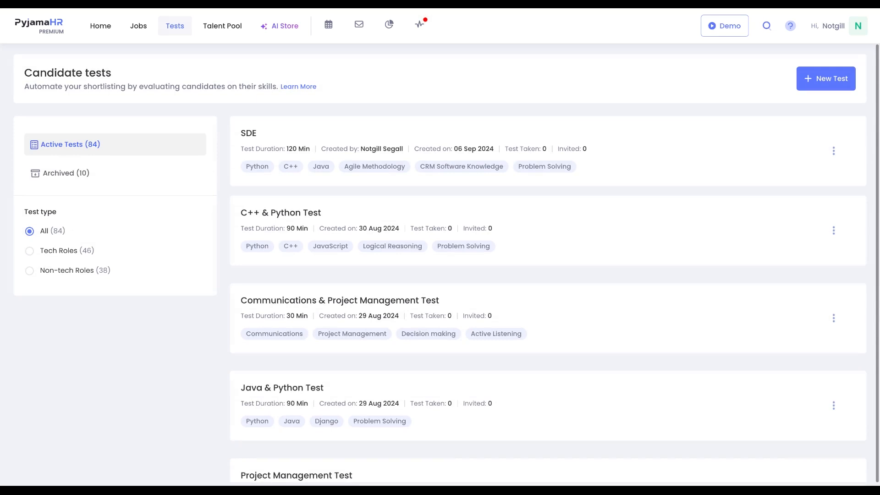
pyautogui.click(815, 75)
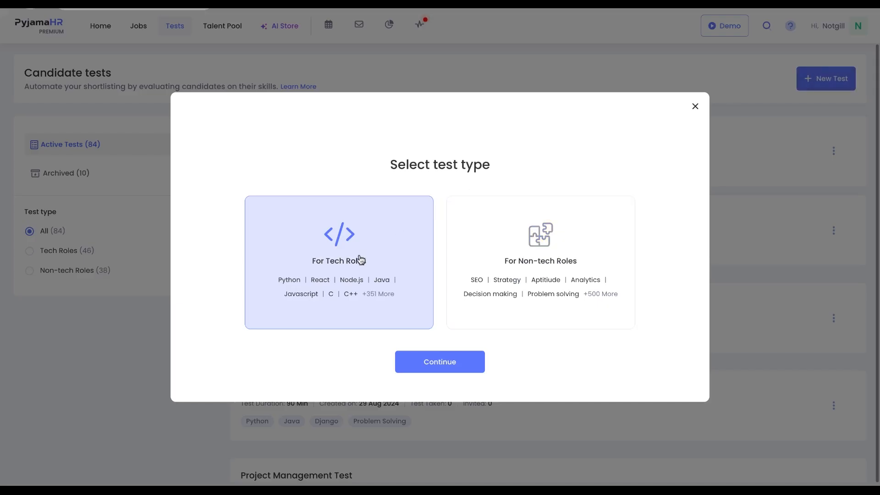
pyautogui.click(492, 260)
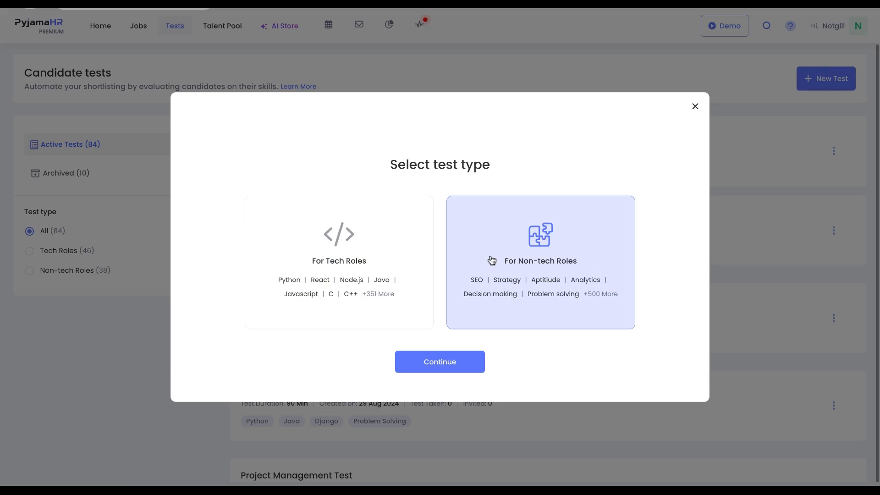
pyautogui.click(386, 263)
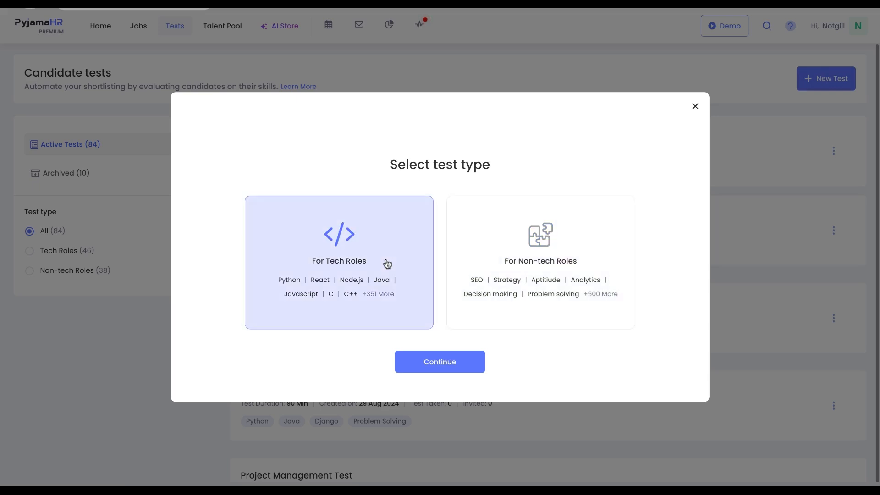
pyautogui.click(413, 364)
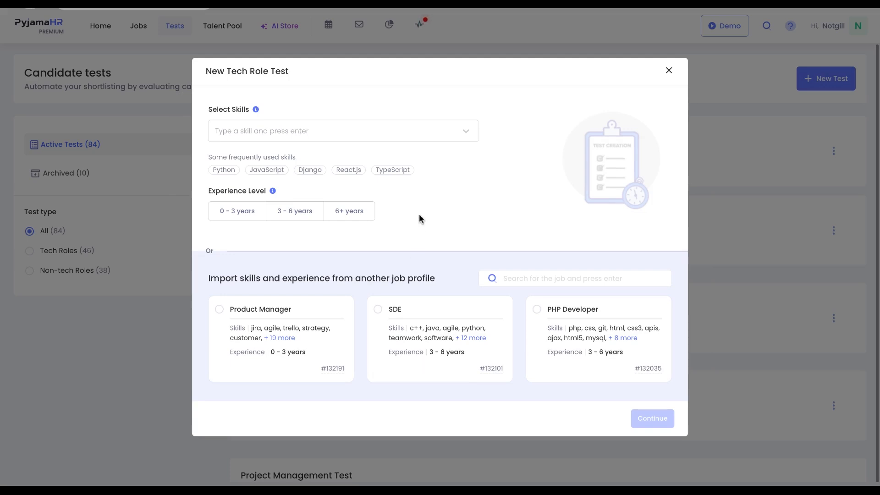
# - Add TypeScript, React.Js and Django as test skills and set experience to 3 - 6 years
pyautogui.click(399, 170)
pyautogui.click(362, 172)
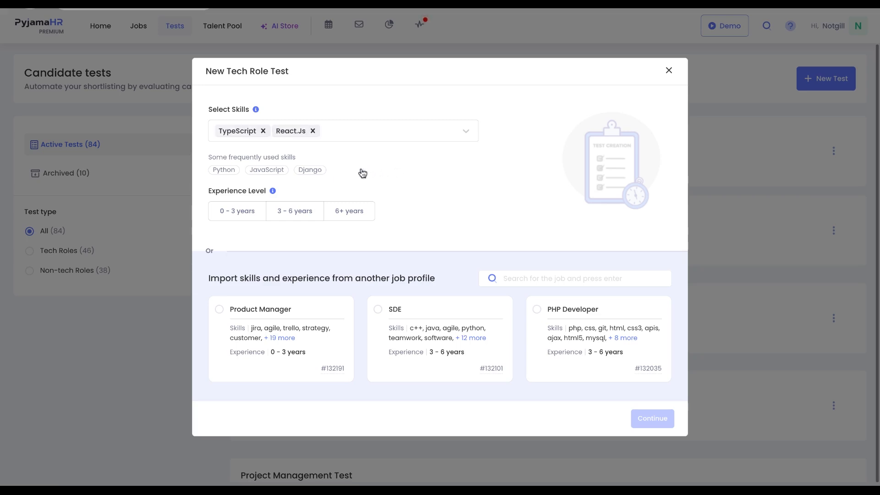
pyautogui.click(309, 173)
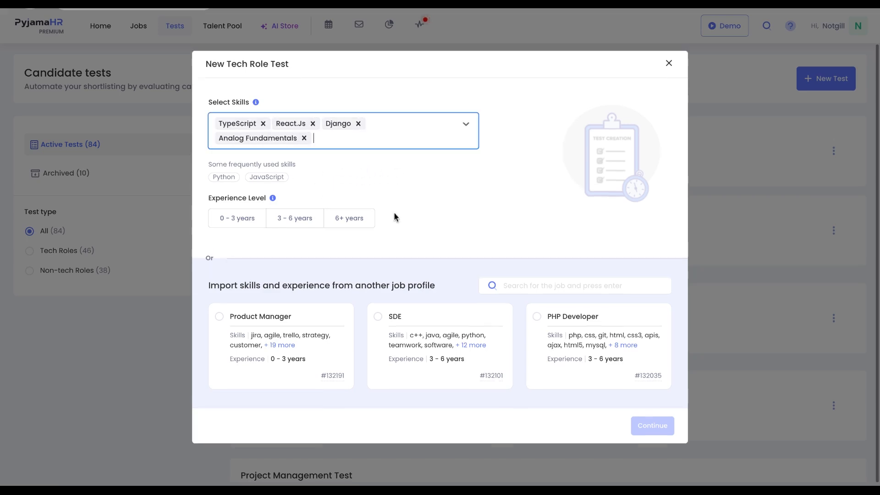
pyautogui.click(307, 229)
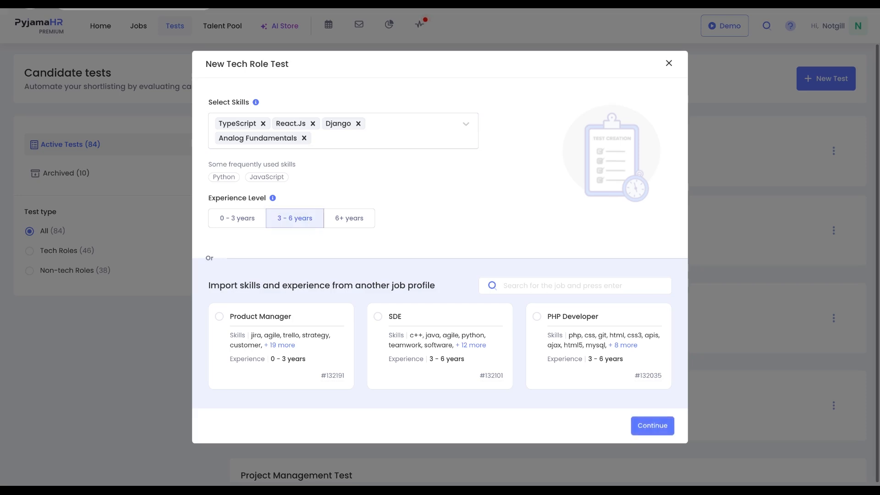
# - Import skills and experience from the Product Manager job profile and continue to the generated test
pyautogui.click(220, 319)
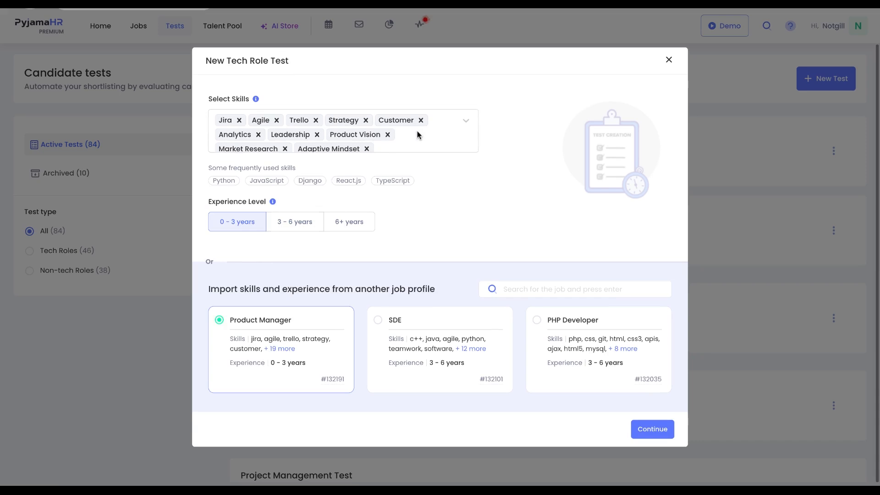
pyautogui.scroll(-1, 418, 135)
pyautogui.scroll(1, 418, 135)
pyautogui.scroll(-1, 418, 136)
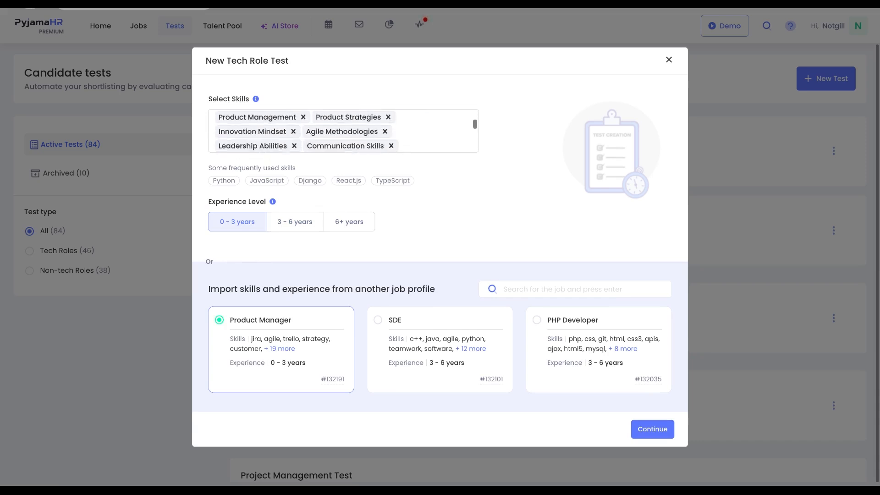
pyautogui.click(650, 429)
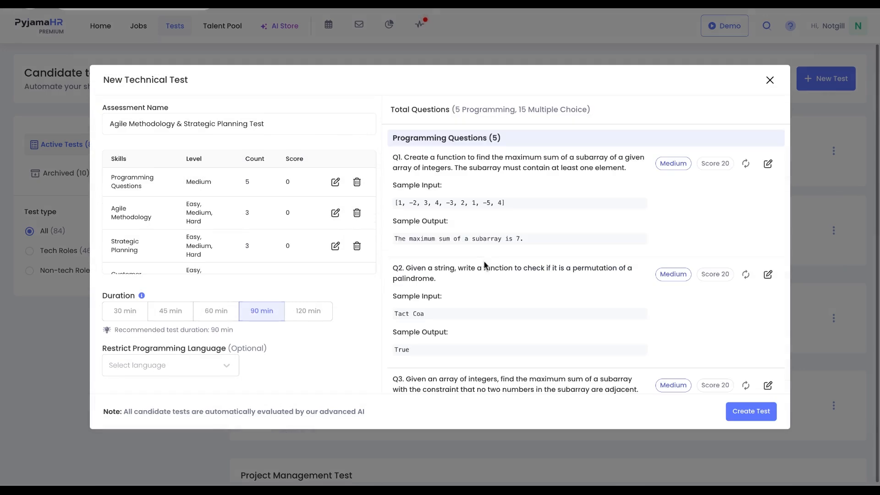
# - Replace the Leadership skill in the test with Python
pyautogui.scroll(-3, 316, 226)
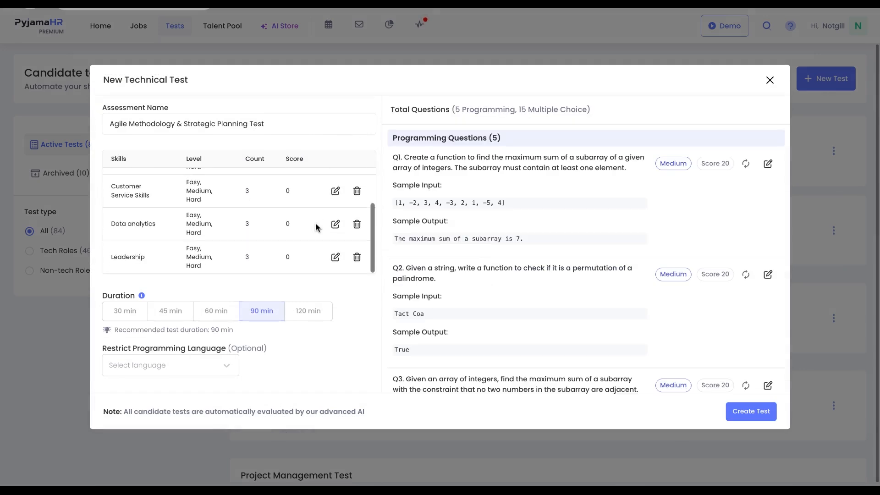
pyautogui.click(335, 258)
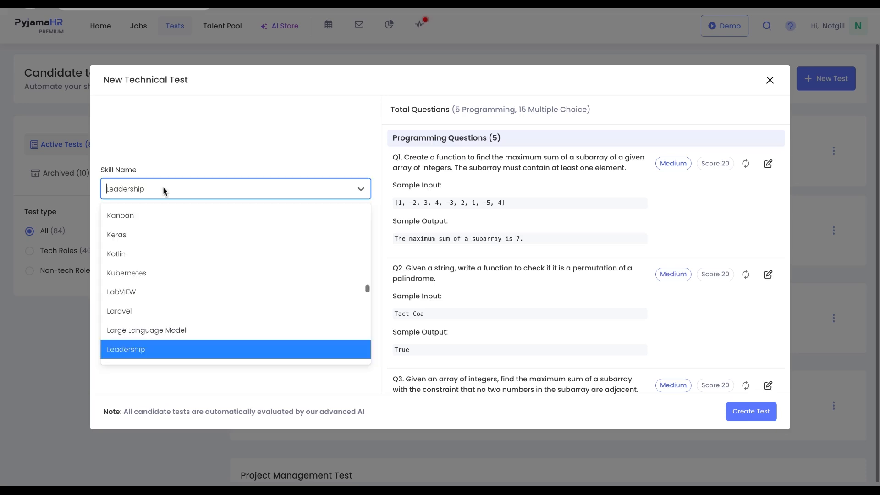
pyautogui.write('pyt')
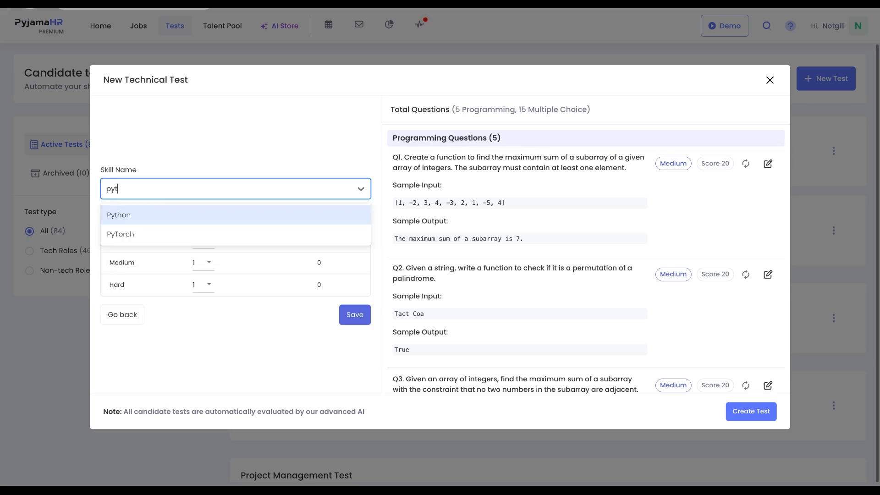
pyautogui.click(153, 214)
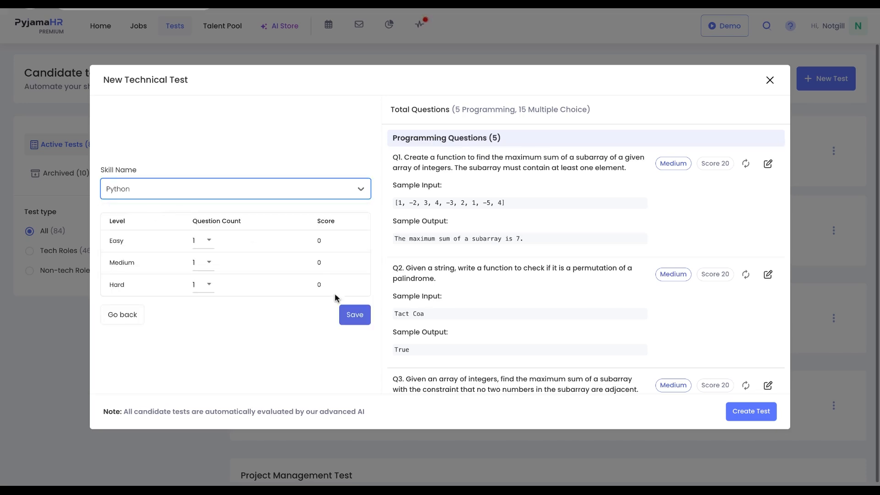
pyautogui.click(348, 316)
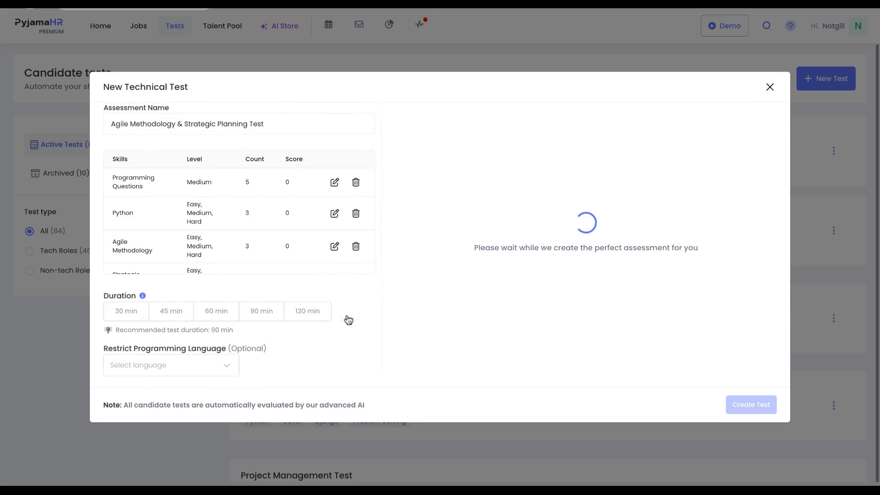
# - Restrict the test's programming language to JavaScript (Node.js 12)
pyautogui.click(188, 313)
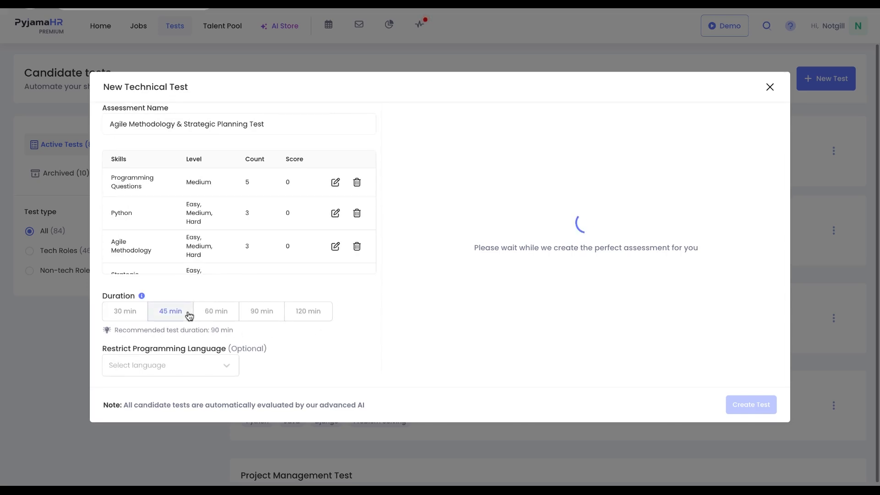
pyautogui.click(228, 368)
pyautogui.click(198, 261)
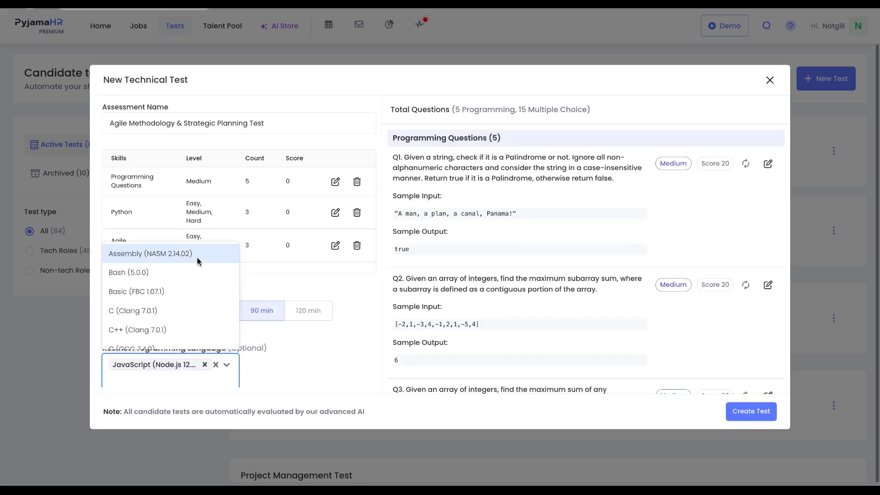
pyautogui.click(265, 284)
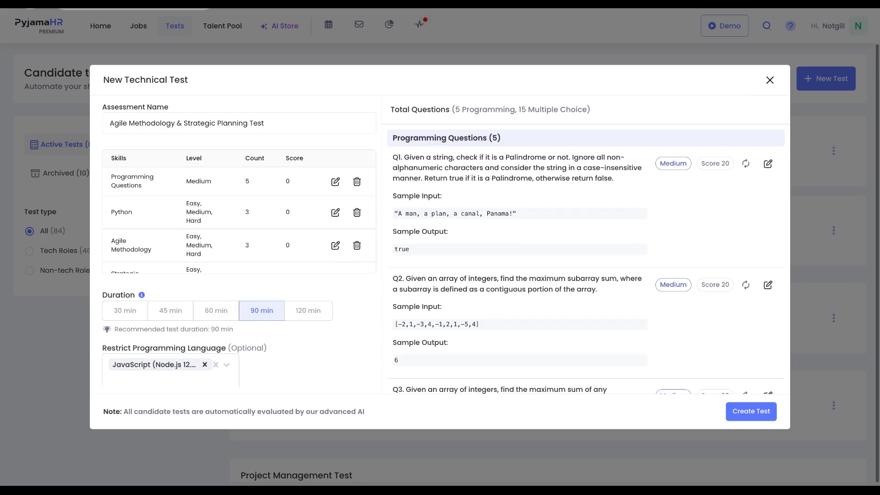
# - Regenerate the first two Agile Methodology multiple-choice questions, then create the test
pyautogui.scroll(-10, 573, 259)
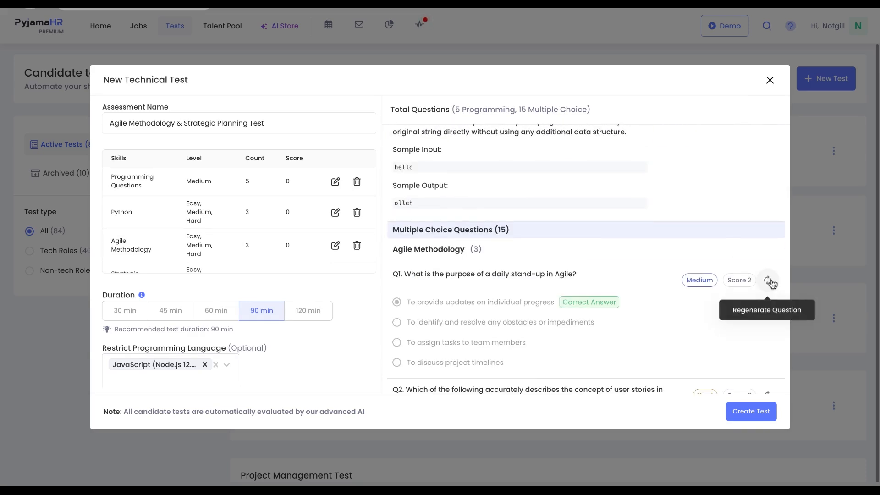
pyautogui.click(769, 281)
pyautogui.click(769, 281)
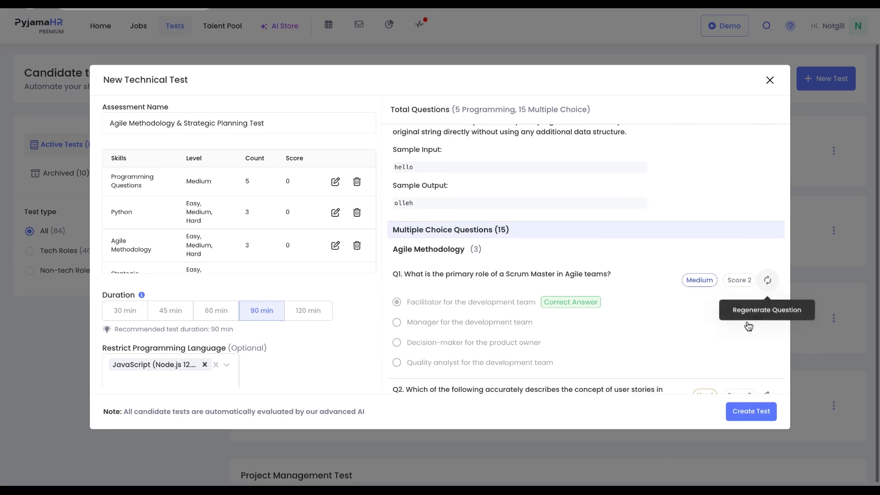
pyautogui.scroll(-4, 748, 326)
pyautogui.click(767, 216)
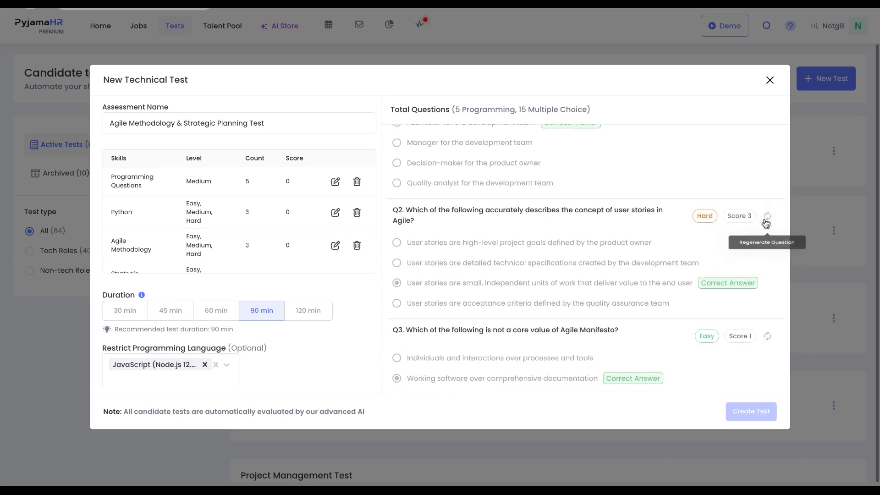
pyautogui.click(767, 220)
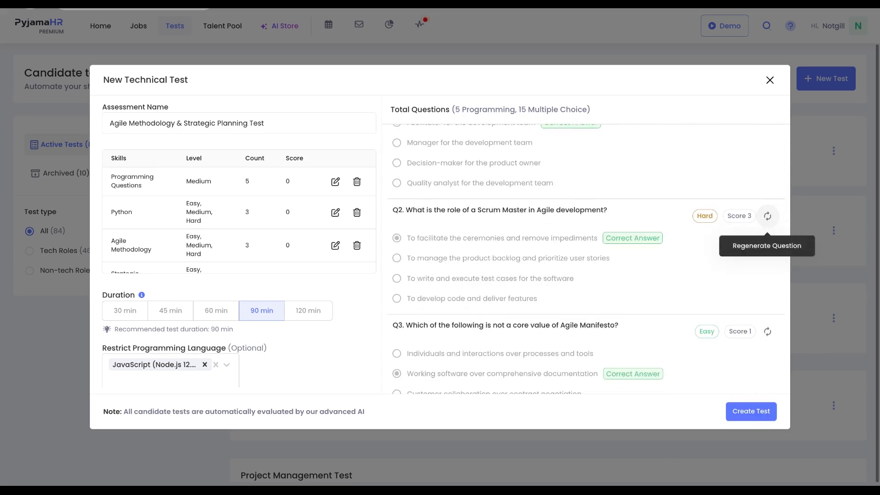
pyautogui.click(767, 217)
pyautogui.click(767, 216)
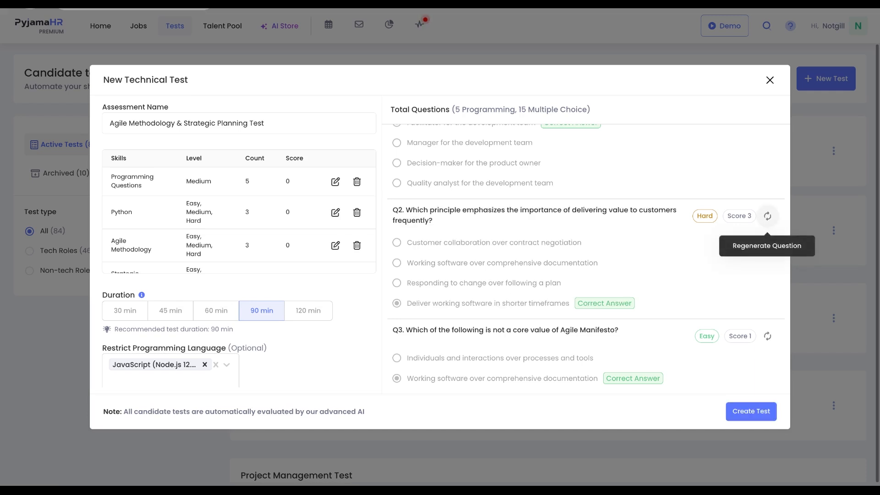
pyautogui.click(742, 418)
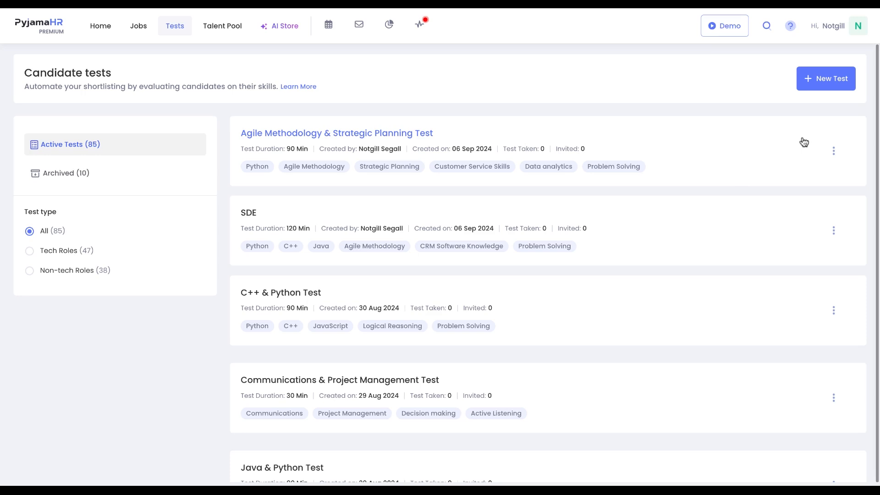
# - Start creating a new candidate test of the non-tech roles type
pyautogui.click(839, 80)
pyautogui.click(593, 203)
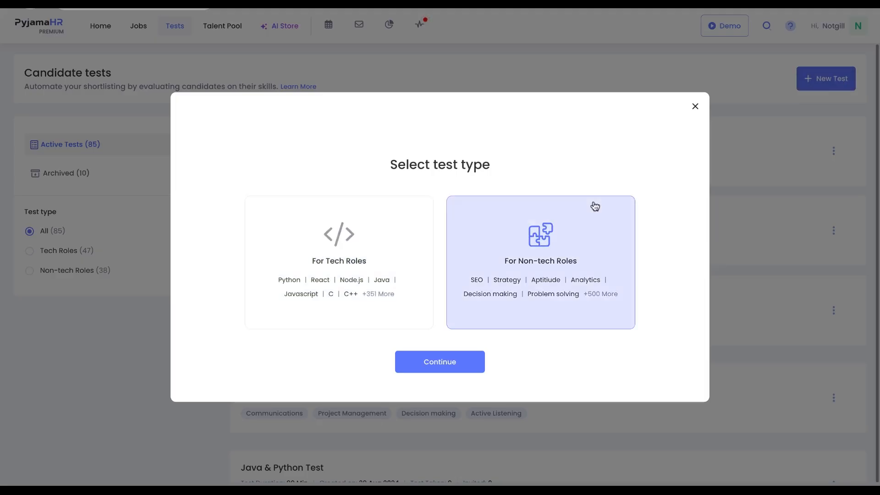
pyautogui.click(462, 360)
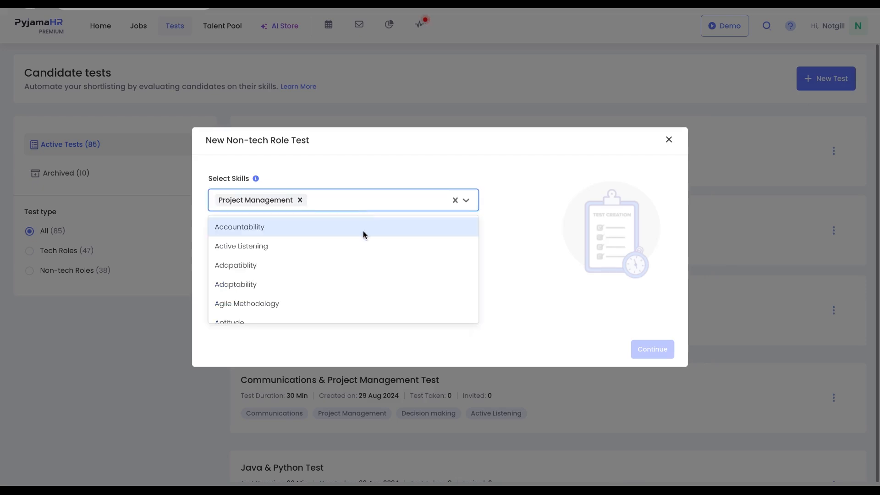
# - Add Accountability, Decision Making and SEO as skills, set experience to 3 - 6 years, and continue
pyautogui.click(363, 229)
pyautogui.click(313, 240)
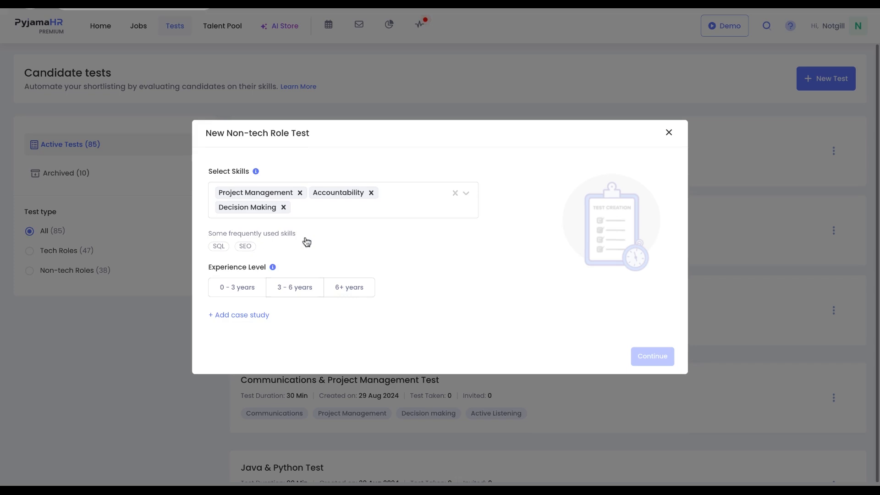
pyautogui.click(246, 247)
pyautogui.click(295, 287)
pyautogui.click(653, 357)
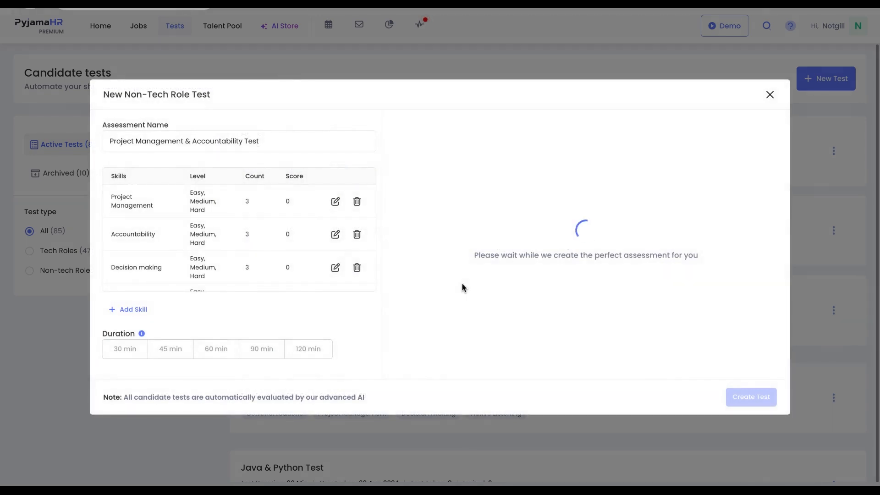
pyautogui.scroll(-10, 461, 284)
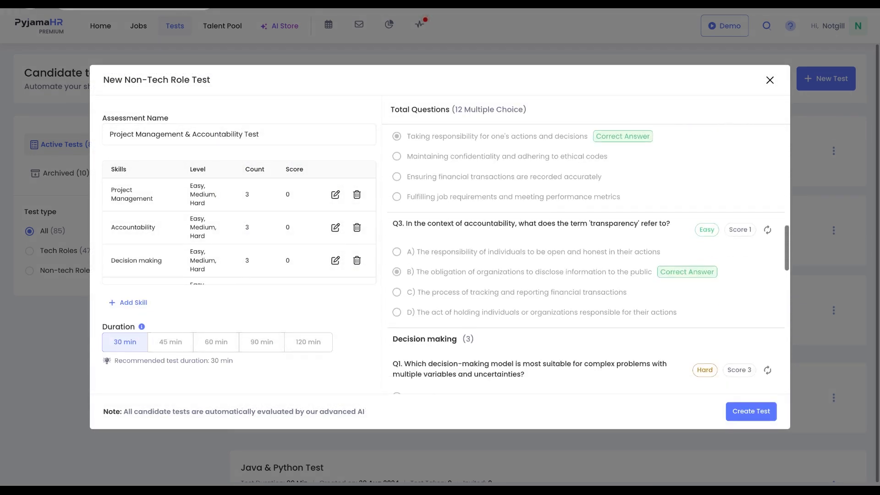
pyautogui.scroll(13, 582, 256)
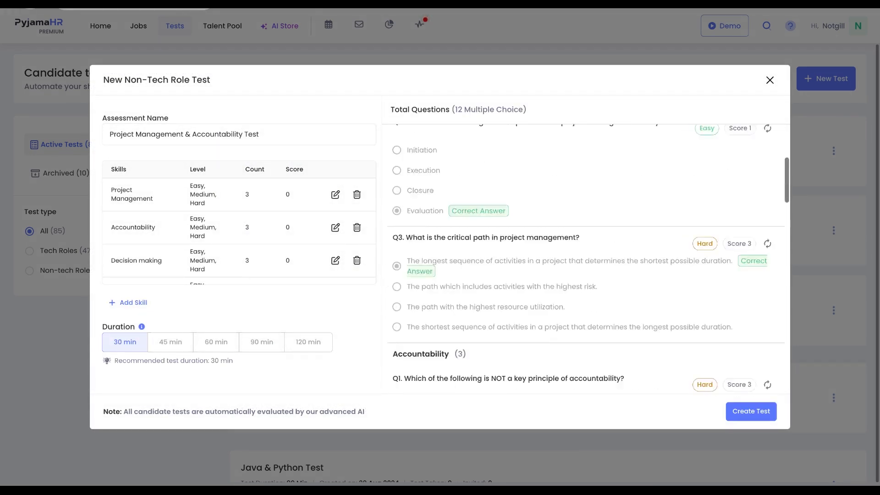
pyautogui.click(335, 197)
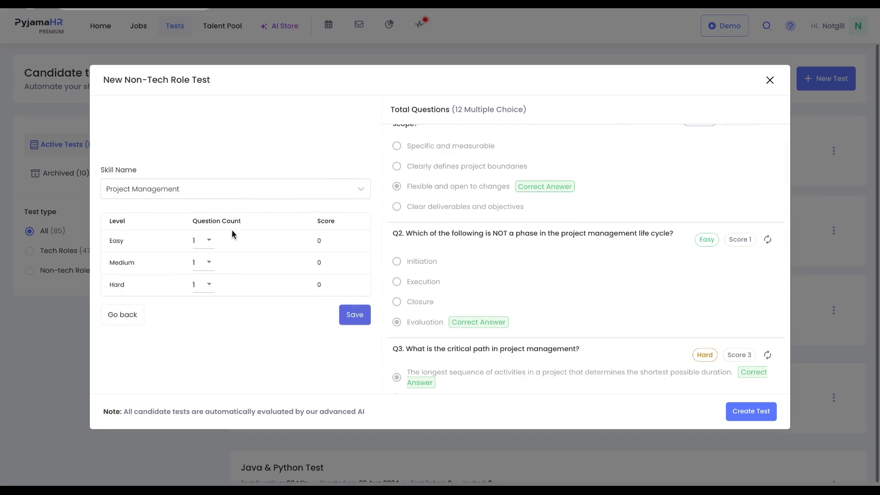
pyautogui.click(138, 317)
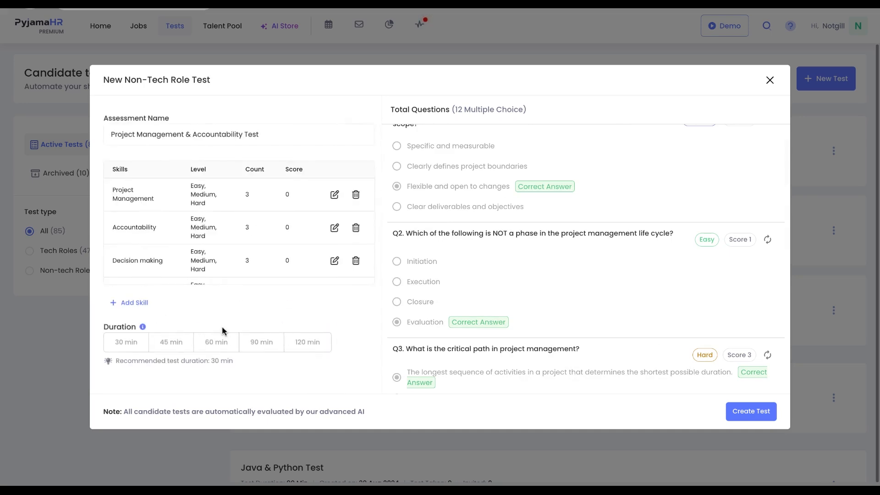
# - Set the test duration to 60 min and create the test
pyautogui.click(212, 341)
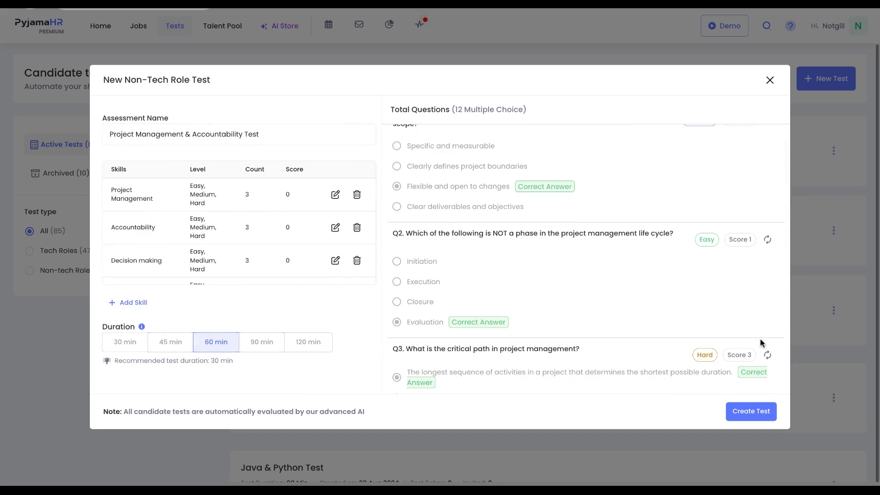
pyautogui.click(751, 411)
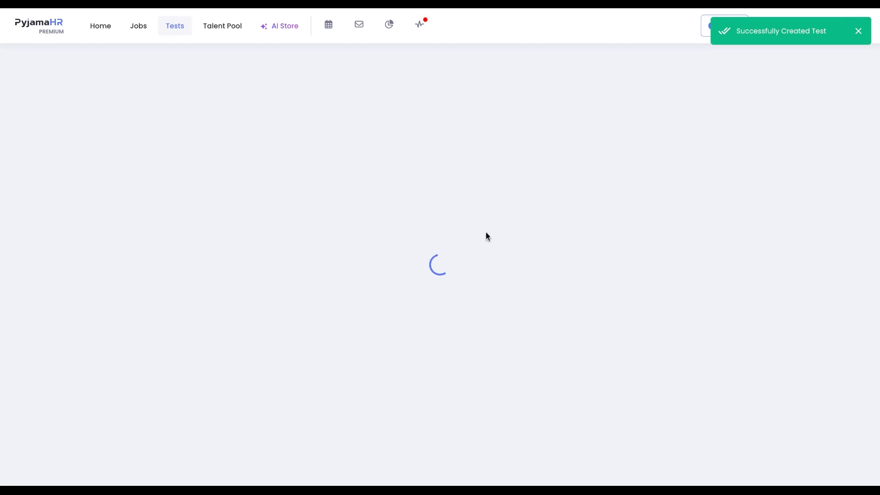
# - Open the Default Folder in the Talent Pool and view the options for adding candidates
pyautogui.click(226, 32)
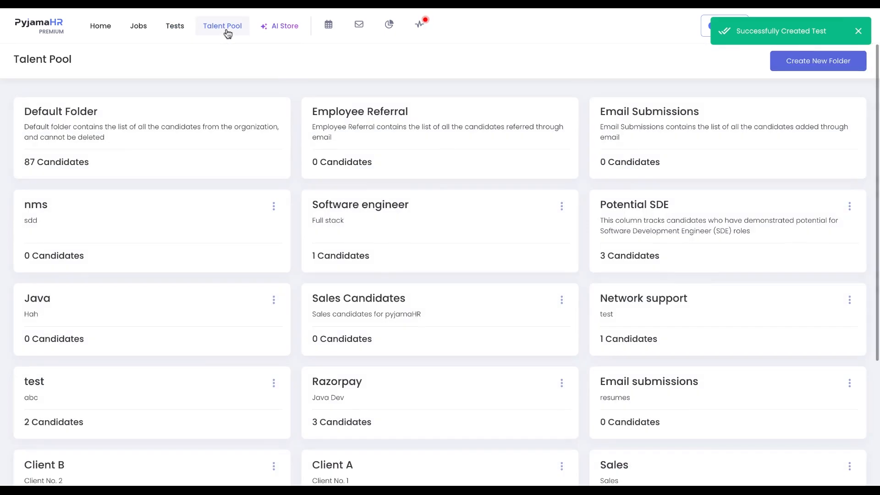
pyautogui.click(238, 121)
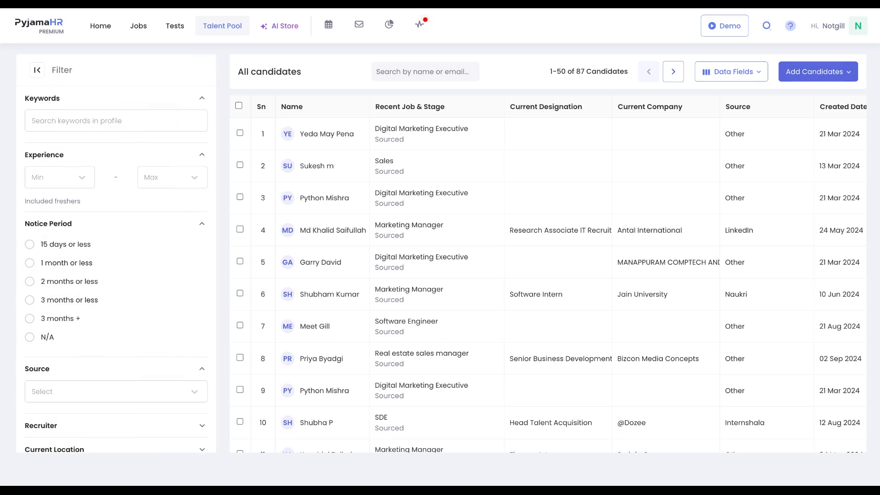
pyautogui.click(793, 79)
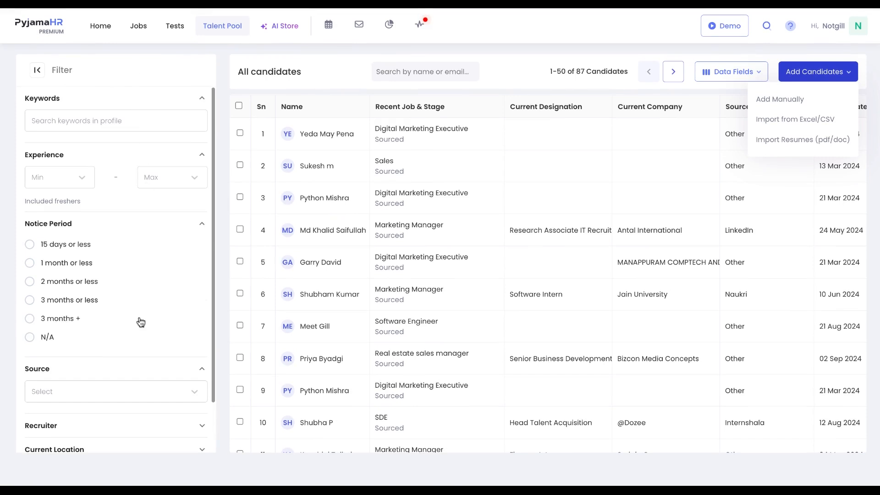
pyautogui.scroll(-1, 140, 322)
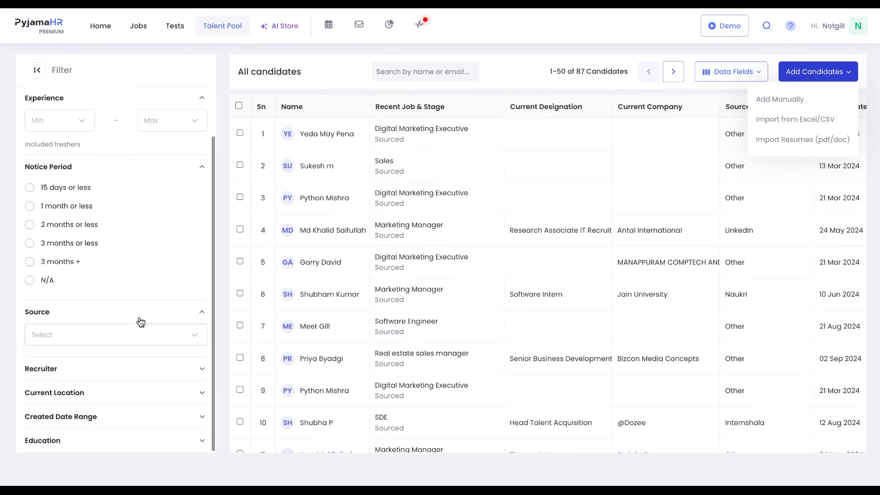
pyautogui.scroll(1, 141, 322)
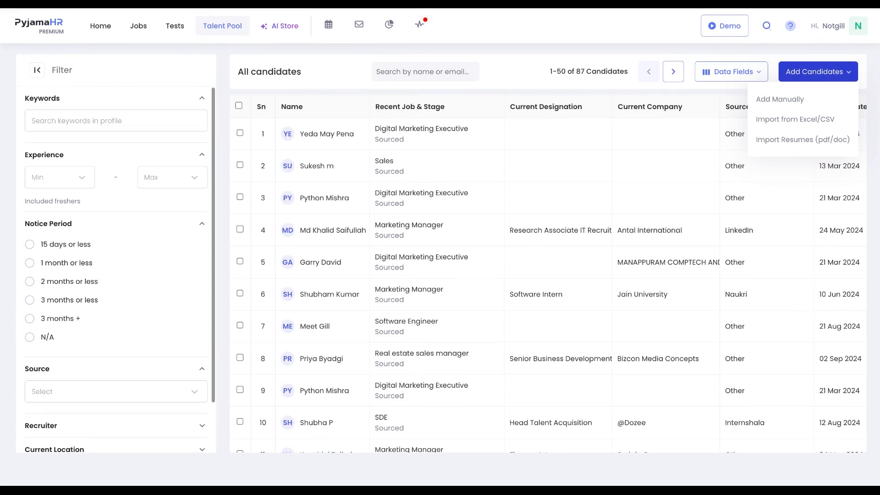
# - Add the first candidate in the list to the Product Manager job from their profile
pyautogui.click(327, 138)
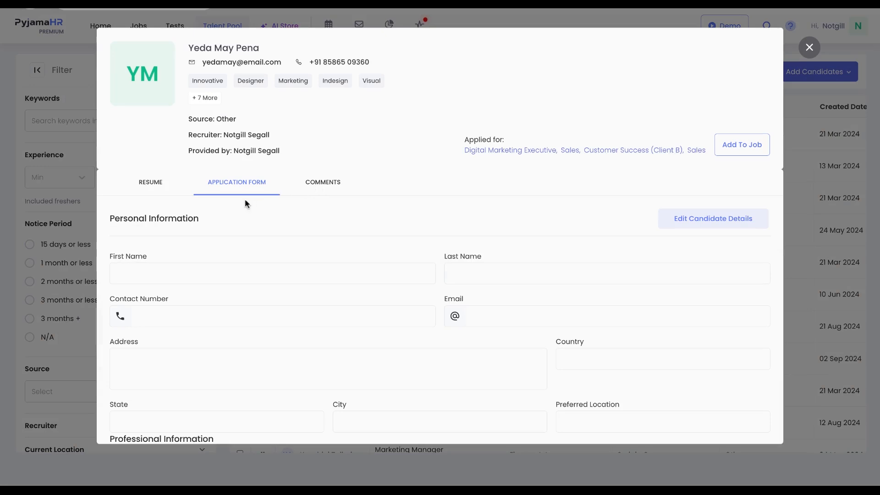
pyautogui.scroll(-4, 344, 367)
pyautogui.scroll(4, 344, 367)
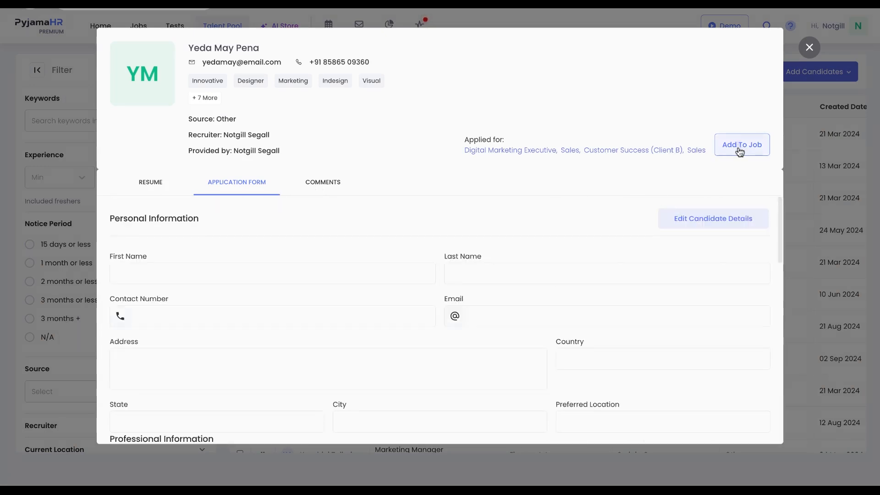
pyautogui.click(738, 148)
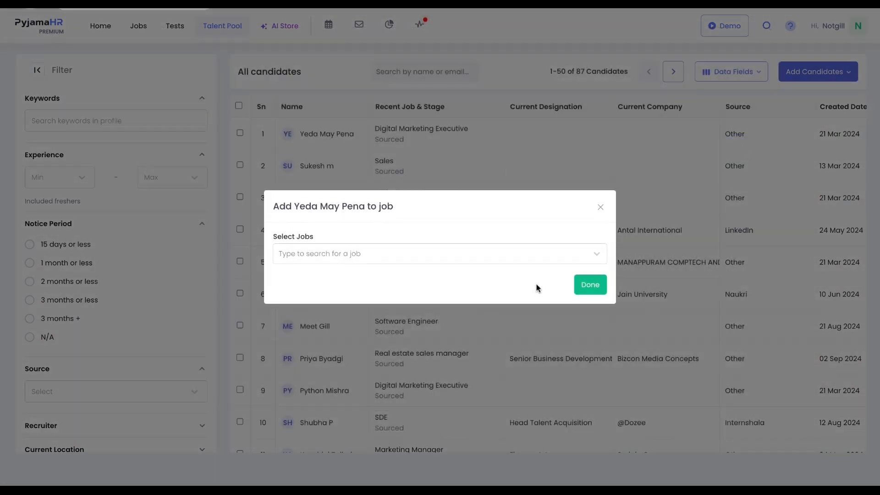
pyautogui.click(543, 263)
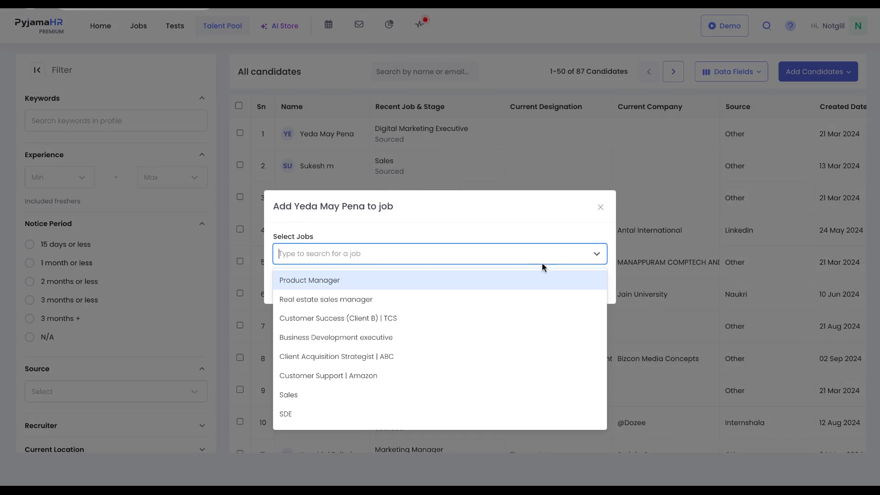
pyautogui.click(536, 282)
pyautogui.click(583, 281)
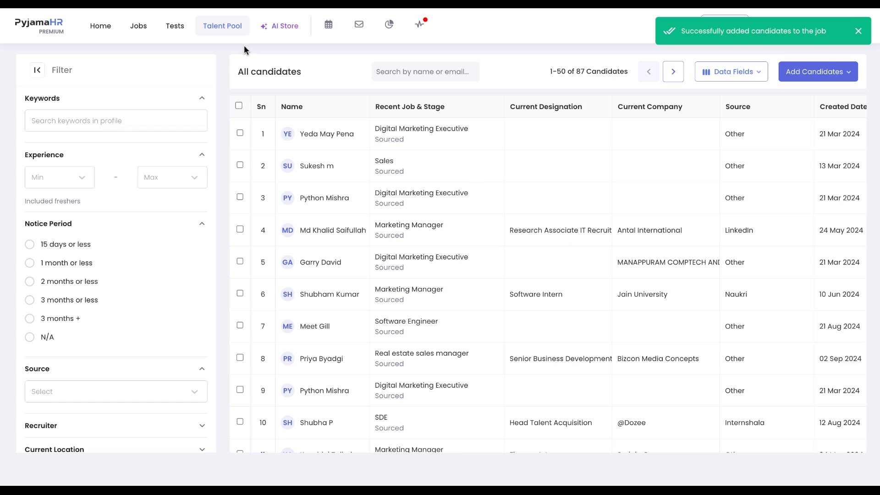
# - Open the Employee Referral folder in the Talent Pool, scroll its filters, and return to the folder list
pyautogui.click(233, 34)
pyautogui.click(355, 132)
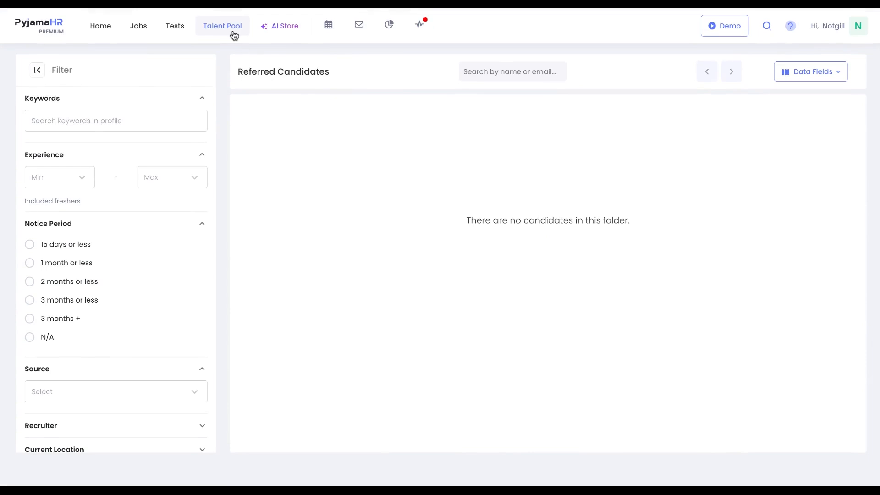
pyautogui.scroll(-1, 148, 223)
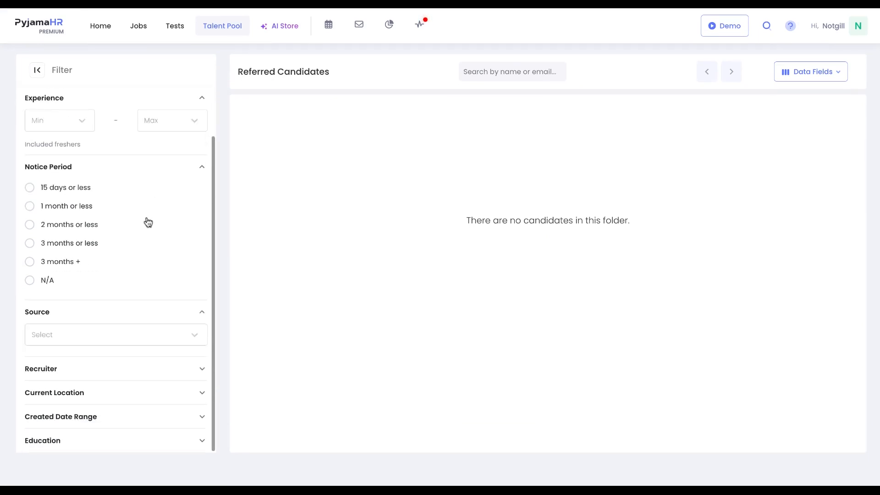
pyautogui.scroll(1, 148, 223)
pyautogui.click(219, 29)
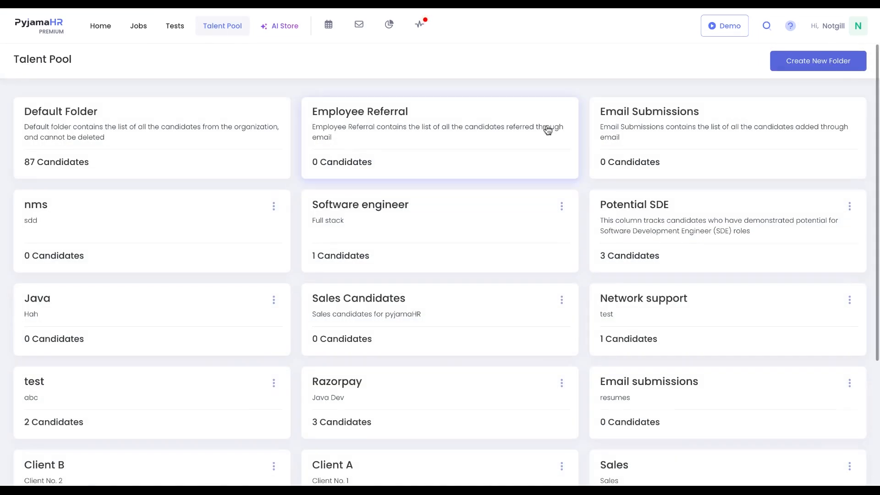
pyautogui.click(779, 64)
pyautogui.click(498, 209)
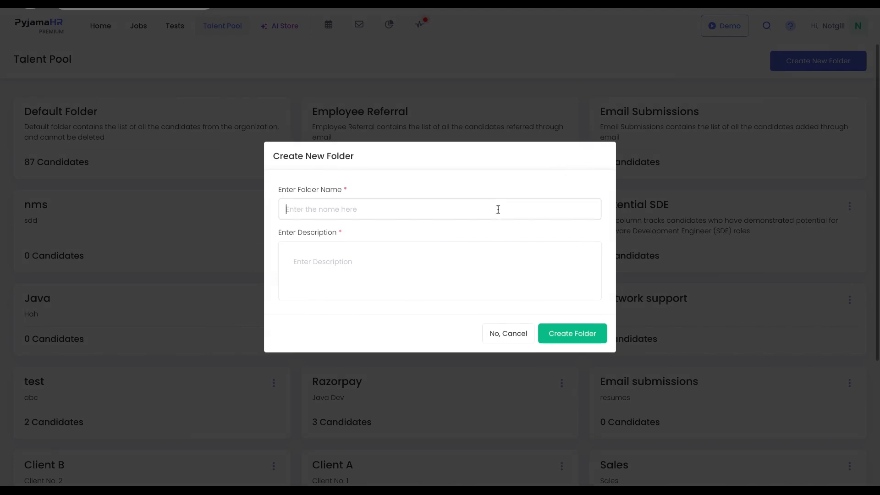
pyautogui.click(486, 264)
pyautogui.click(508, 333)
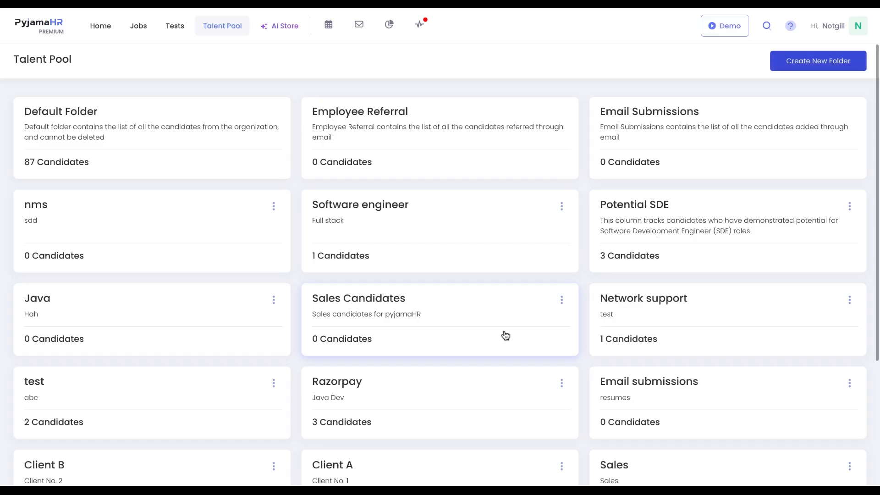
# - Scroll through the list of talent pool folders
pyautogui.scroll(-1, 506, 335)
pyautogui.scroll(-3, 506, 335)
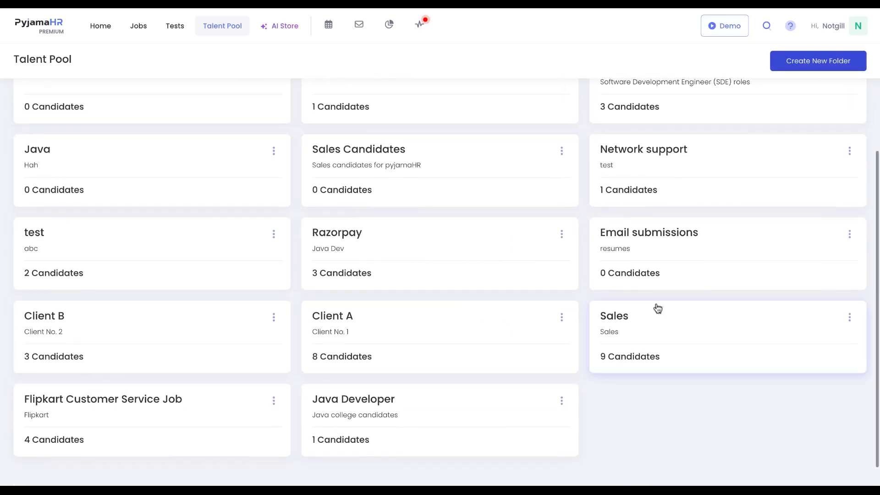
pyautogui.scroll(4, 619, 320)
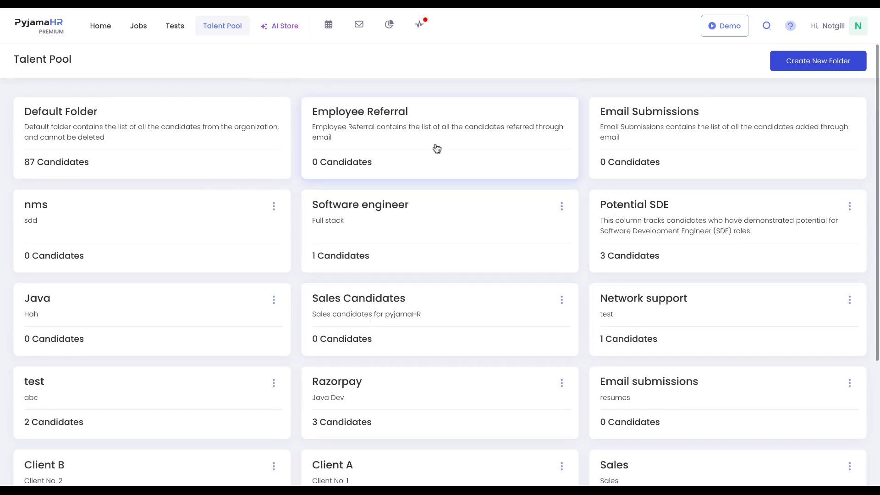
# - Open the Interviews page, preview the Schedule New Interview form, and go back
pyautogui.click(330, 35)
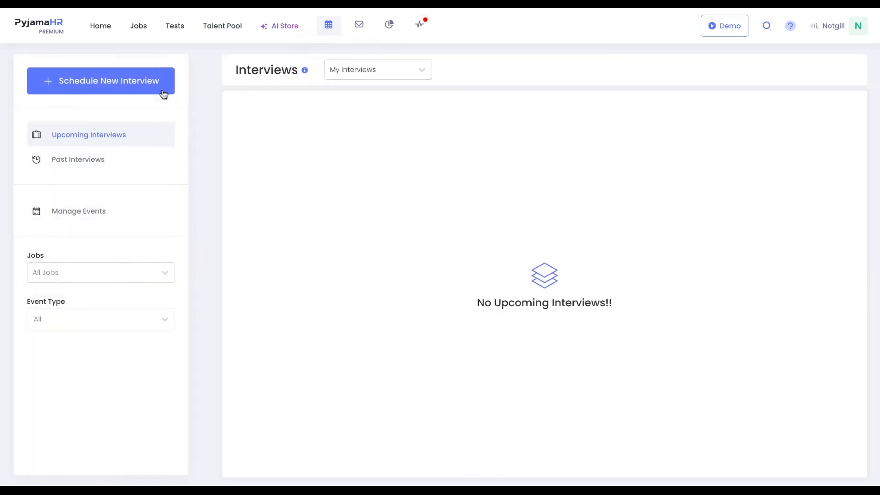
pyautogui.click(155, 89)
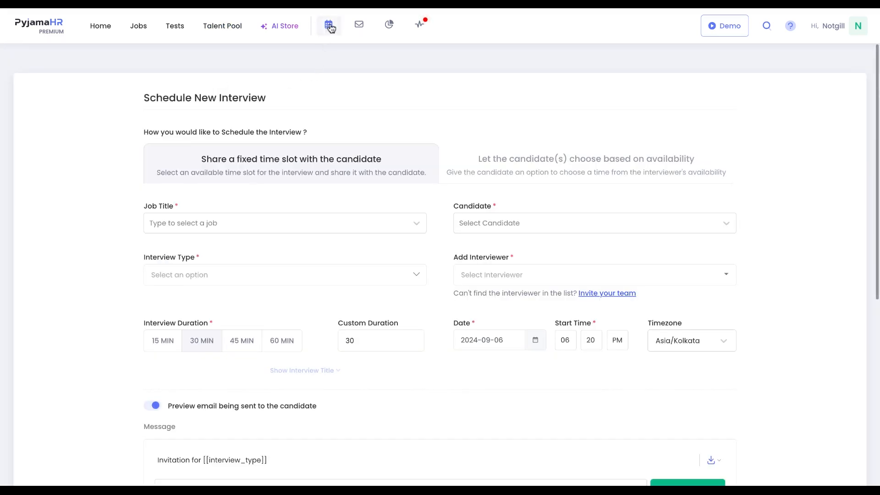
pyautogui.click(329, 27)
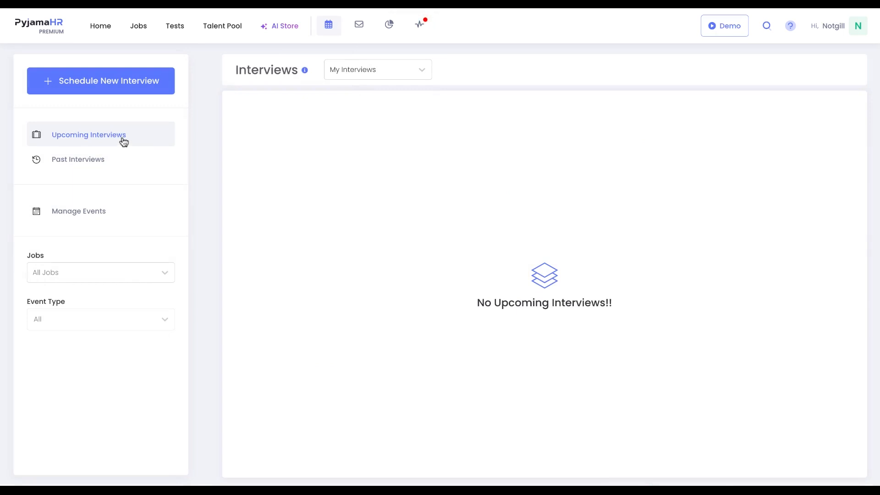
# - Switch between My Interviews and Teams Interviews and view past and upcoming interviews
pyautogui.click(350, 76)
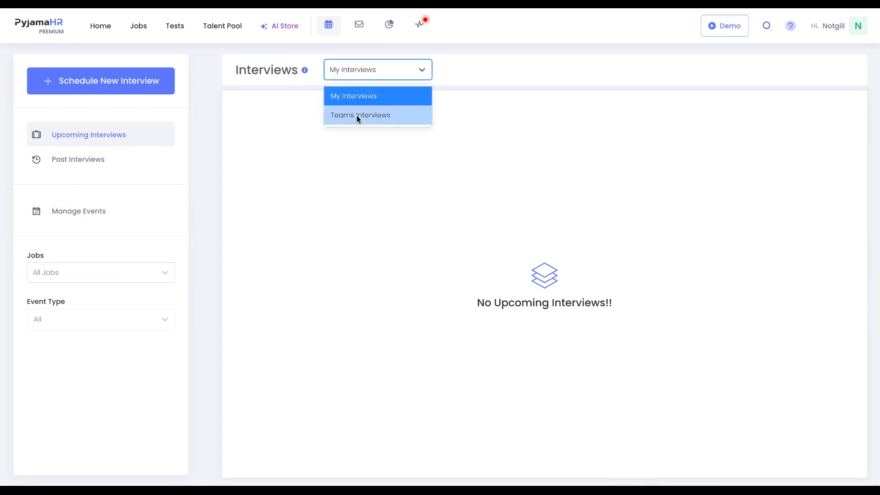
pyautogui.click(357, 116)
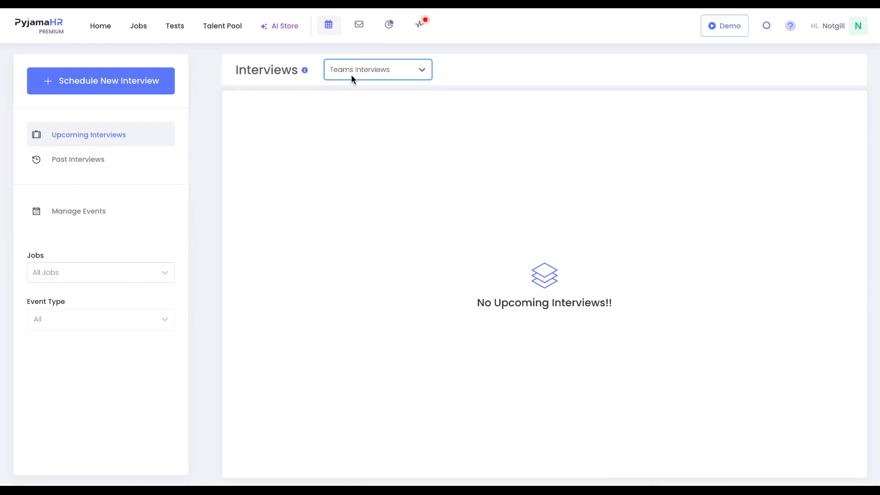
pyautogui.click(126, 170)
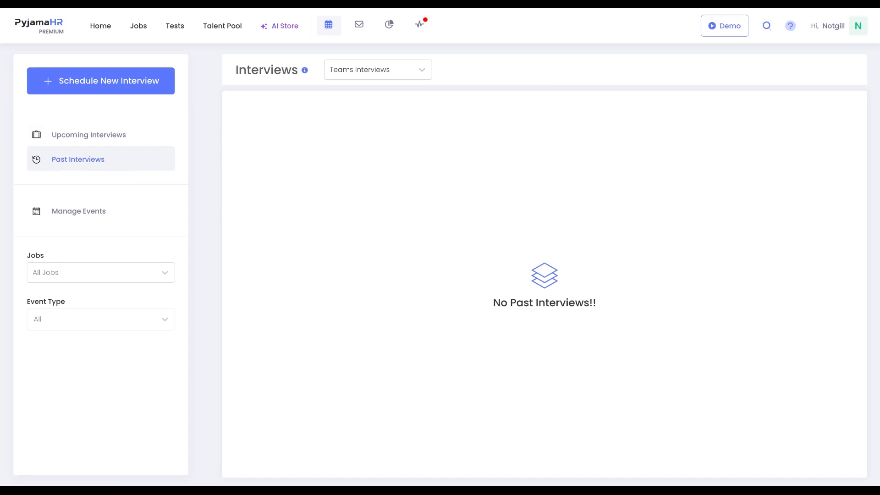
pyautogui.click(123, 147)
pyautogui.click(349, 69)
pyautogui.click(343, 95)
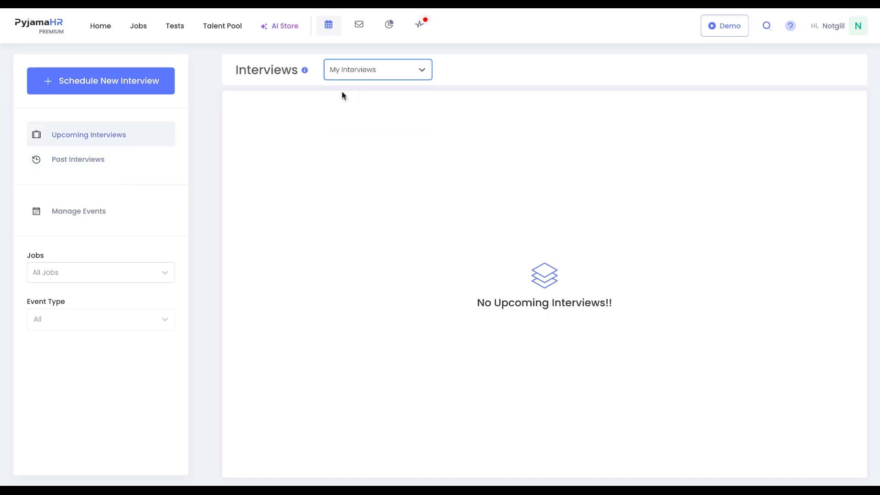
# - Browse the Jobs and Event Type filter options for interviews
pyautogui.click(93, 274)
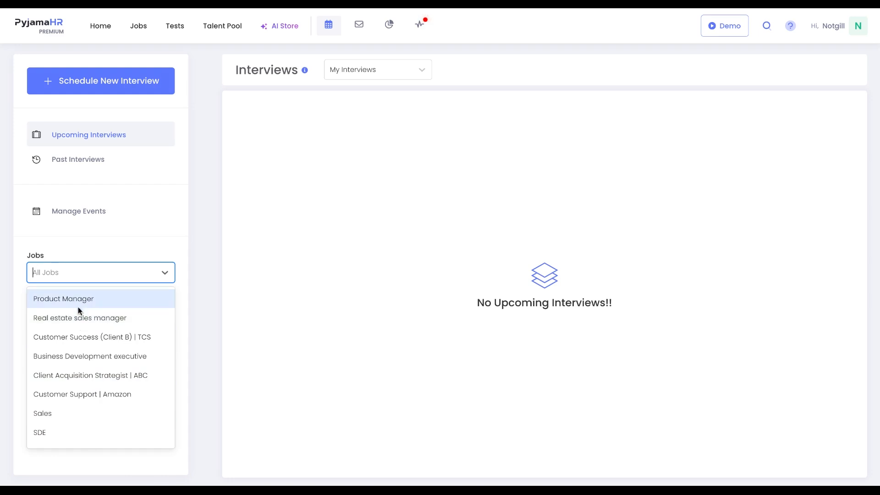
pyautogui.click(110, 229)
pyautogui.click(110, 324)
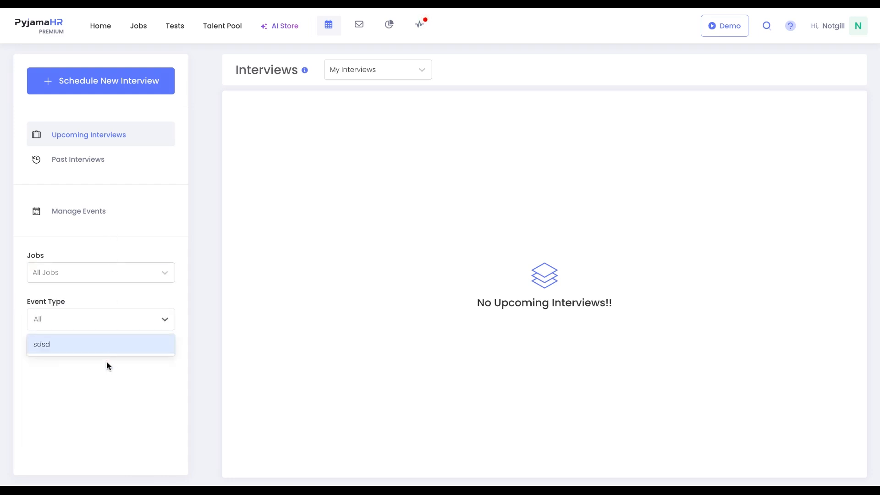
pyautogui.click(142, 299)
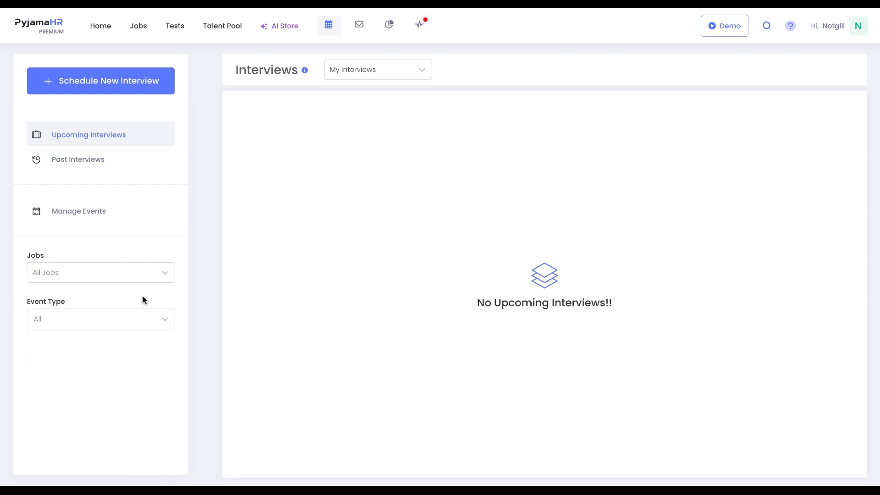
# - Start scheduling a new interview and select Business Development executive as the job title
pyautogui.click(153, 87)
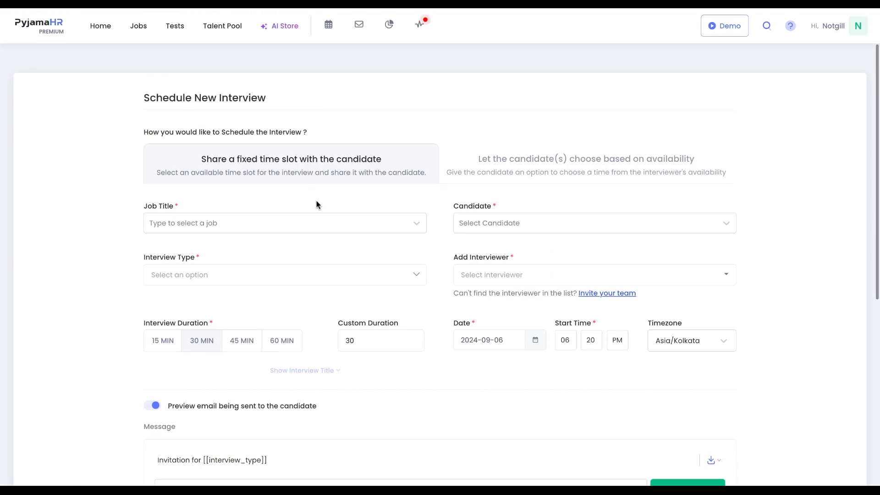
pyautogui.scroll(-1, 309, 186)
pyautogui.click(317, 184)
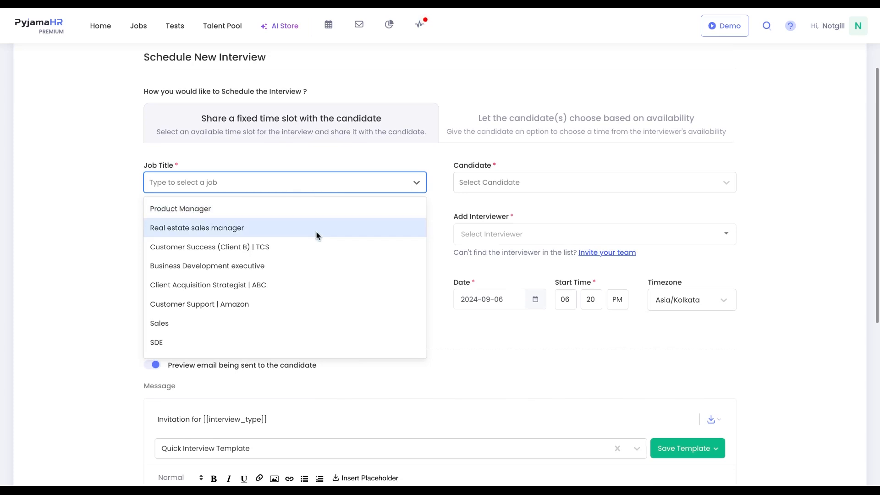
pyautogui.click(314, 266)
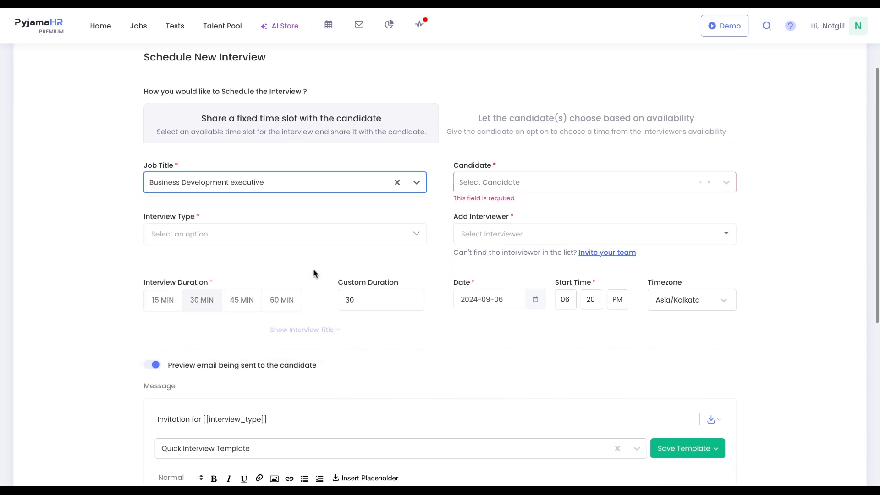
# - Review the candidate and interview type options without changing them
pyautogui.click(474, 187)
pyautogui.click(487, 211)
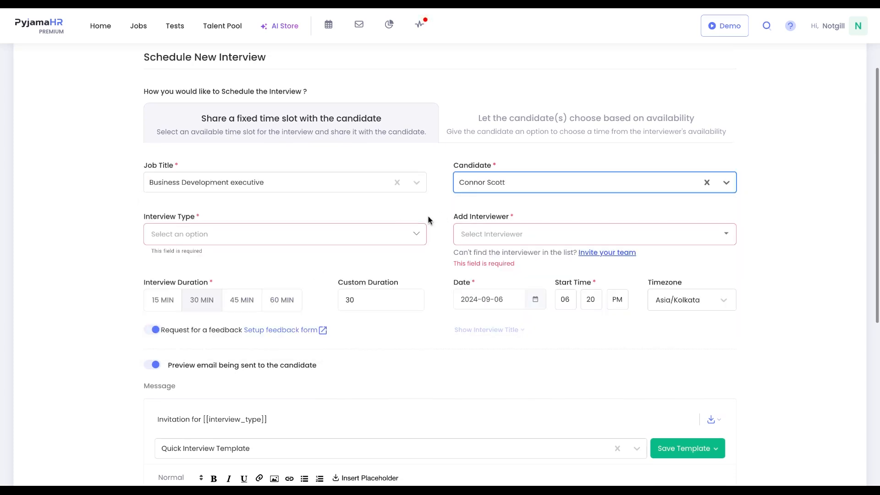
pyautogui.click(419, 239)
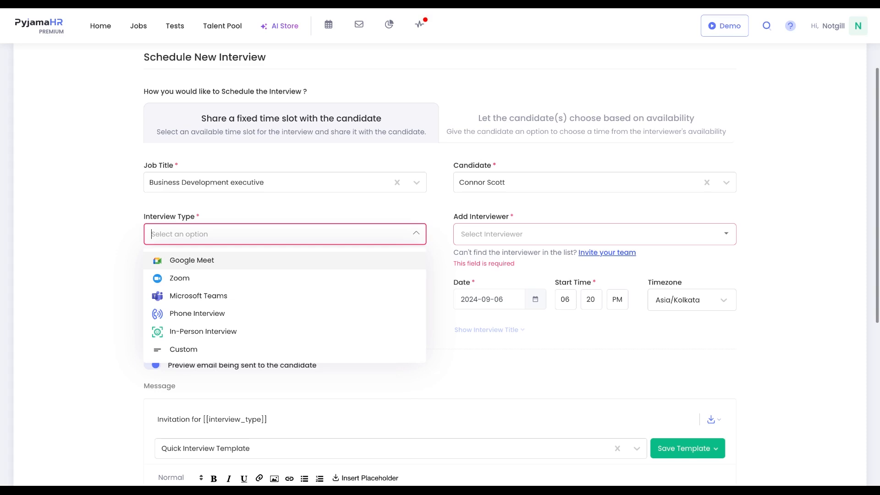
pyautogui.press('Escape')
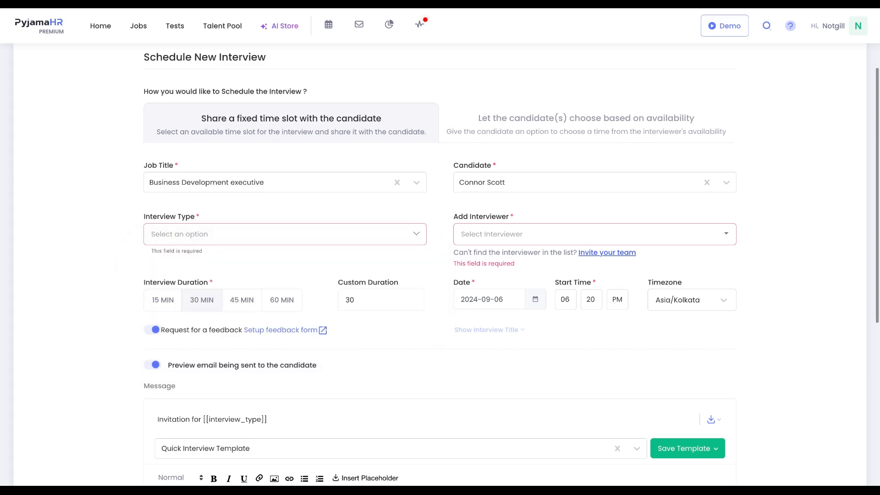
# - Add the logged-in user as the interviewer
pyautogui.click(492, 231)
pyautogui.click(489, 260)
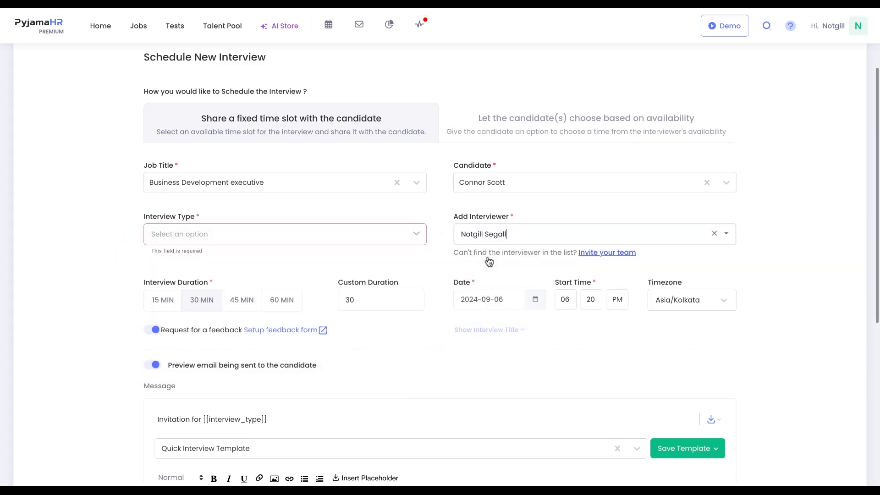
pyautogui.scroll(-1, 422, 265)
pyautogui.scroll(-2, 421, 269)
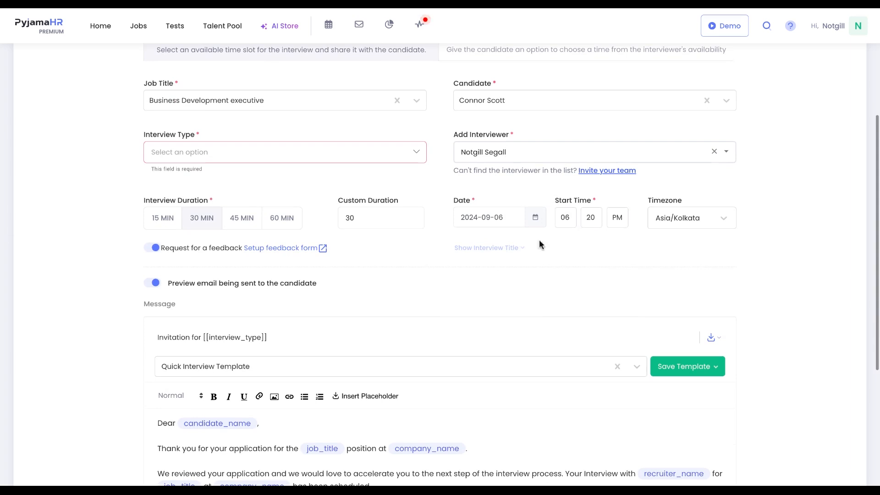
# - Set the interview timezone to Pacific/Pago Pago
pyautogui.click(662, 222)
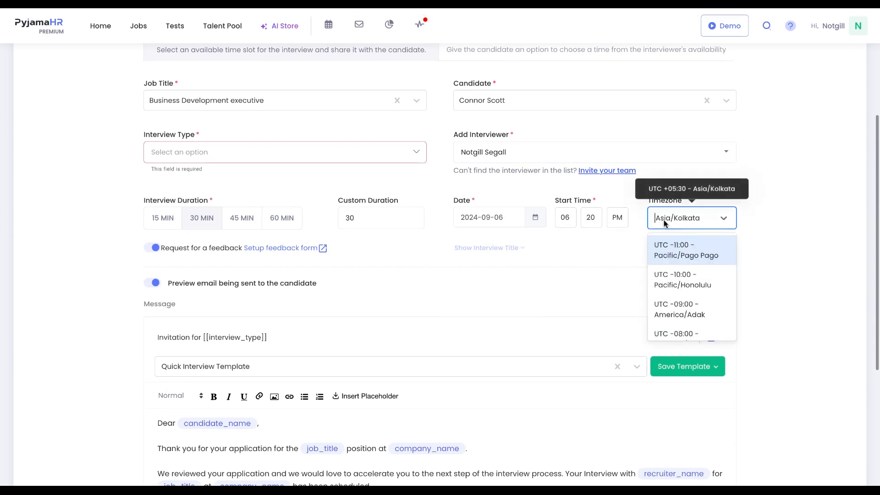
pyautogui.click(667, 251)
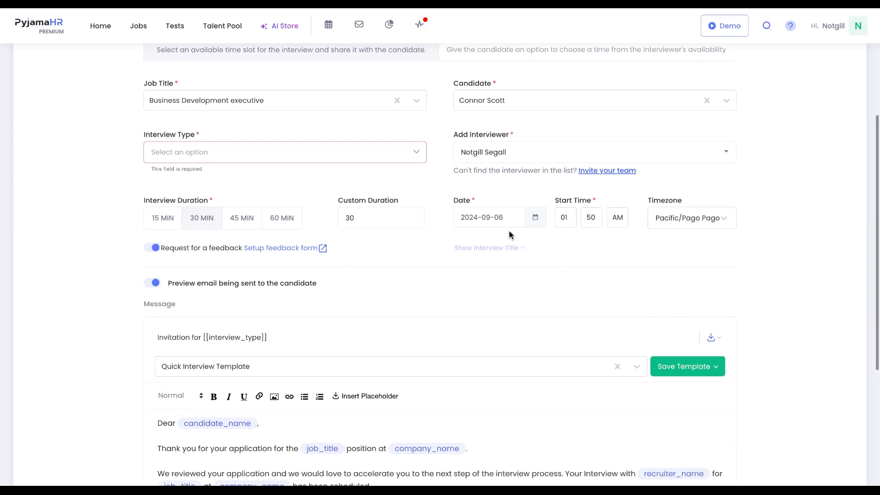
# - Review the invitation email and switch to letting the candidate choose based on availability
pyautogui.scroll(-5, 458, 235)
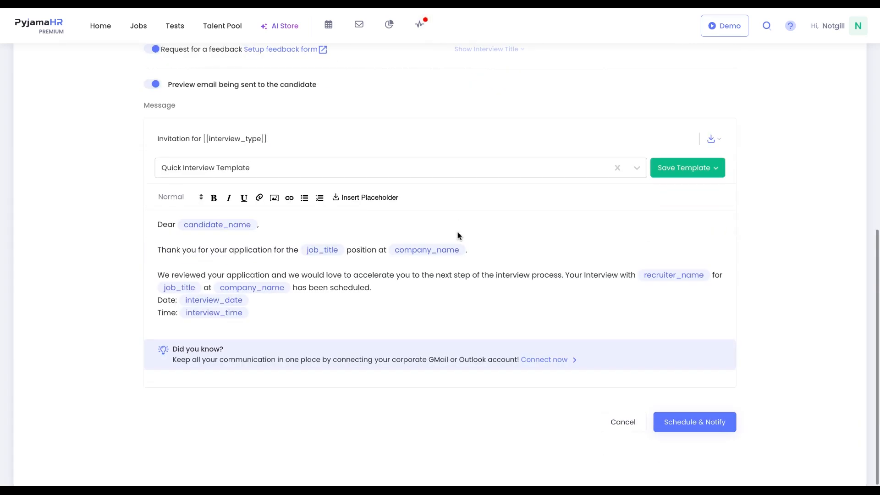
pyautogui.click(350, 201)
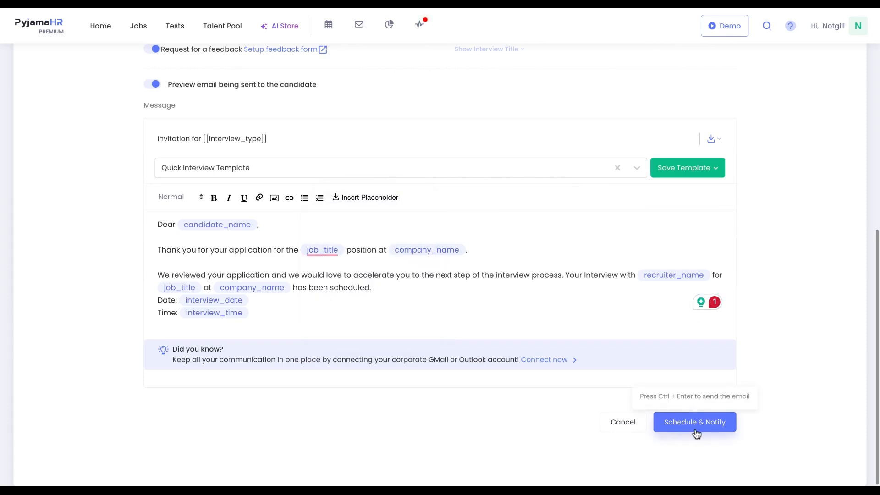
pyautogui.scroll(8, 596, 286)
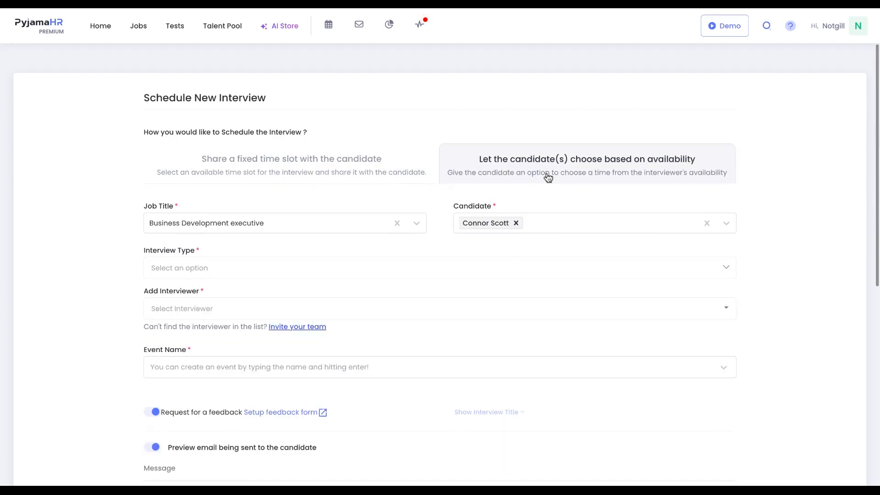
# - Review the interview type options and the Schedule event email template
pyautogui.click(529, 264)
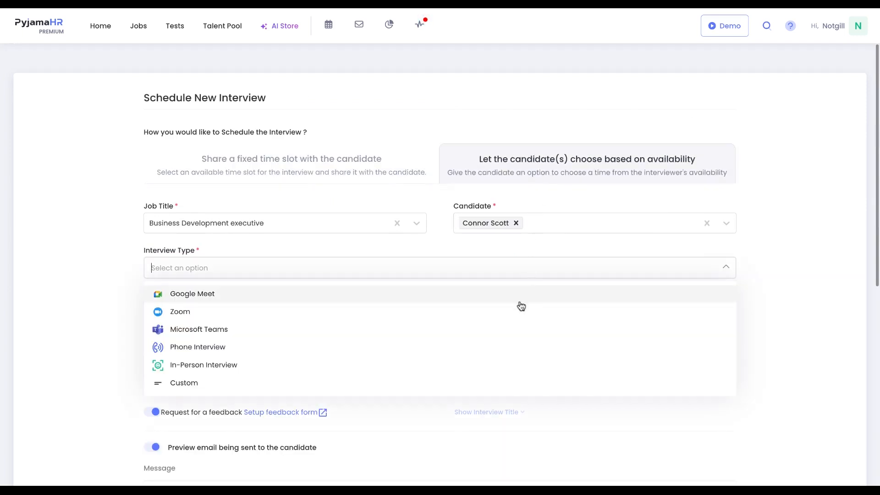
pyautogui.click(768, 267)
pyautogui.scroll(-6, 665, 390)
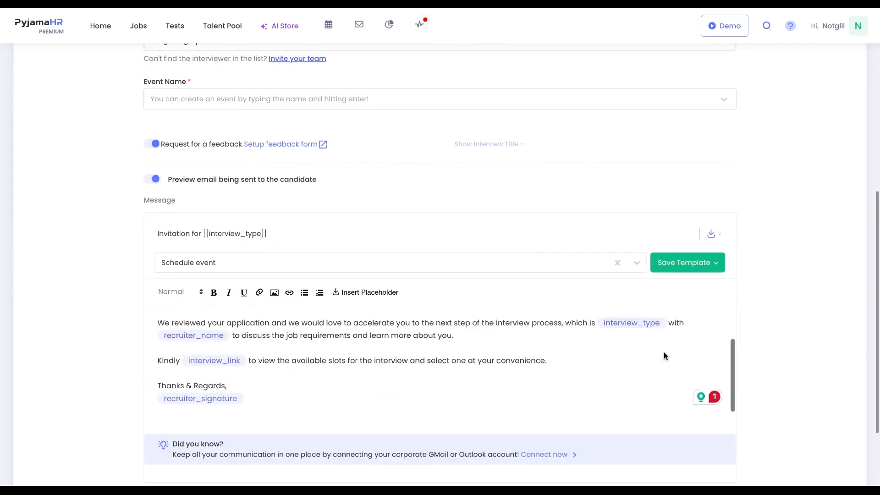
pyautogui.scroll(-2, 666, 376)
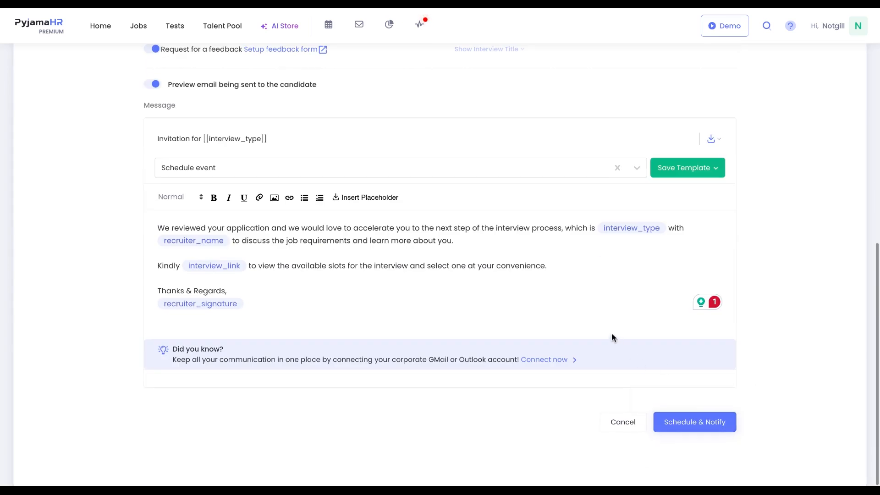
pyautogui.scroll(8, 611, 332)
# - Open the mail section, start composing a new email and add a candidate as the recipient
pyautogui.click(360, 26)
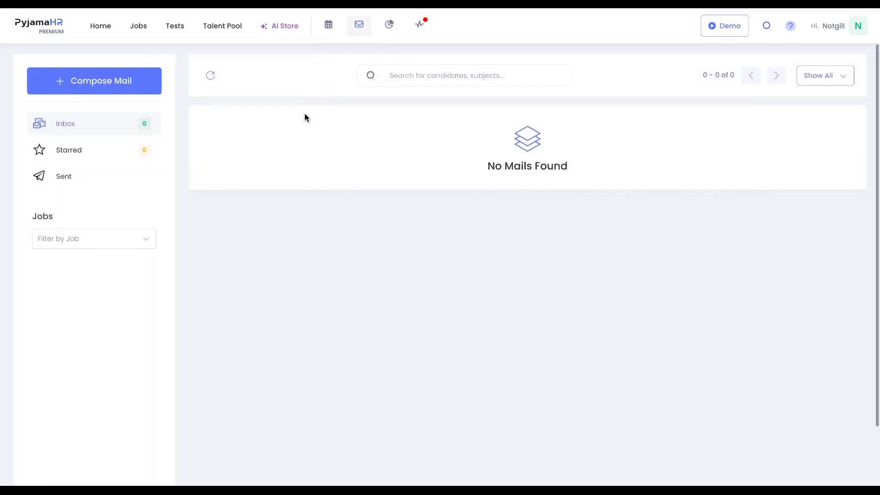
pyautogui.click(136, 88)
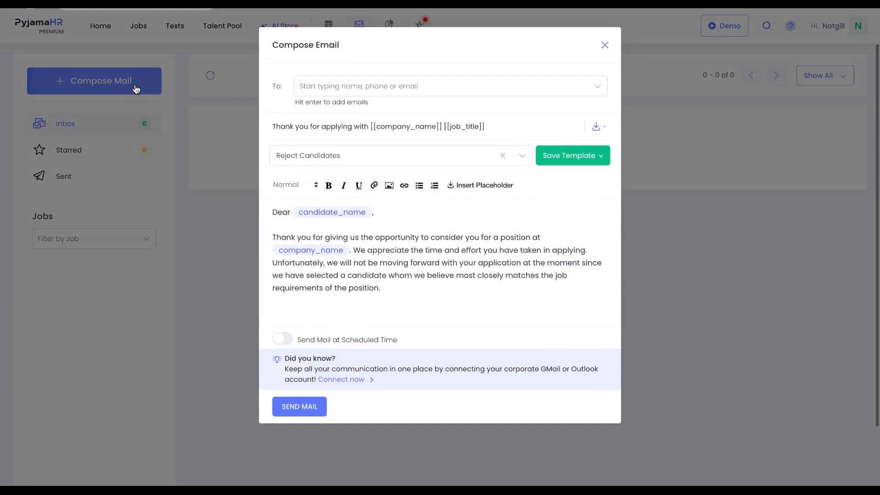
pyautogui.click(339, 88)
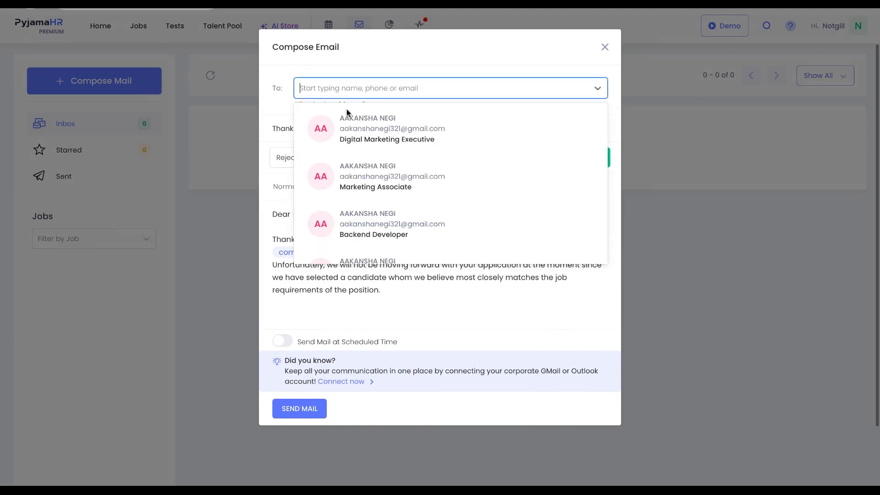
pyautogui.click(352, 125)
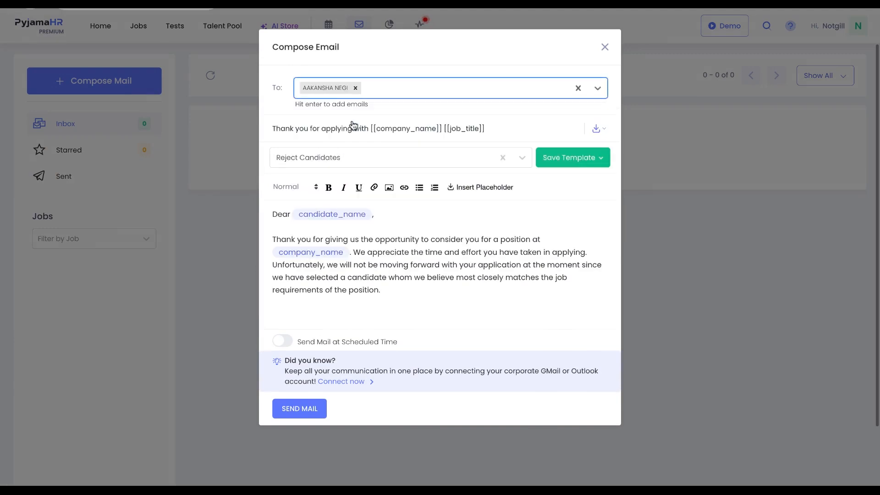
# - Try several email templates and apply the Quick Interview Template
pyautogui.click(367, 162)
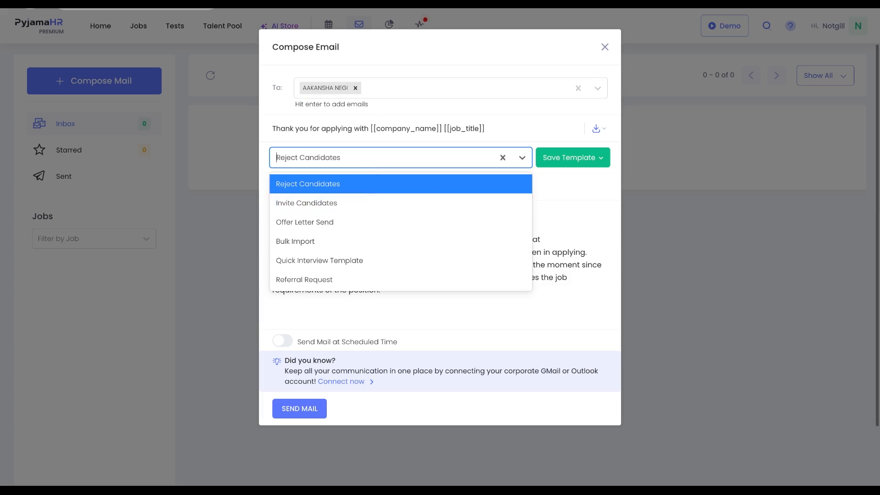
pyautogui.click(367, 187)
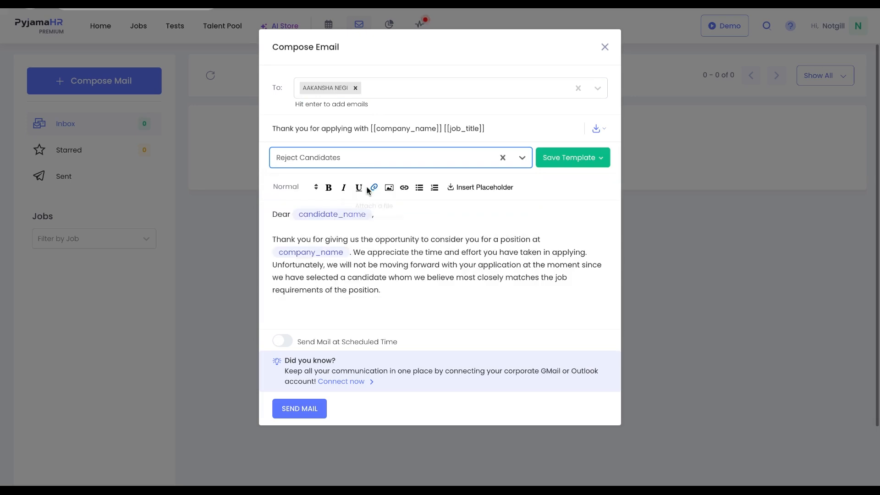
pyautogui.click(372, 164)
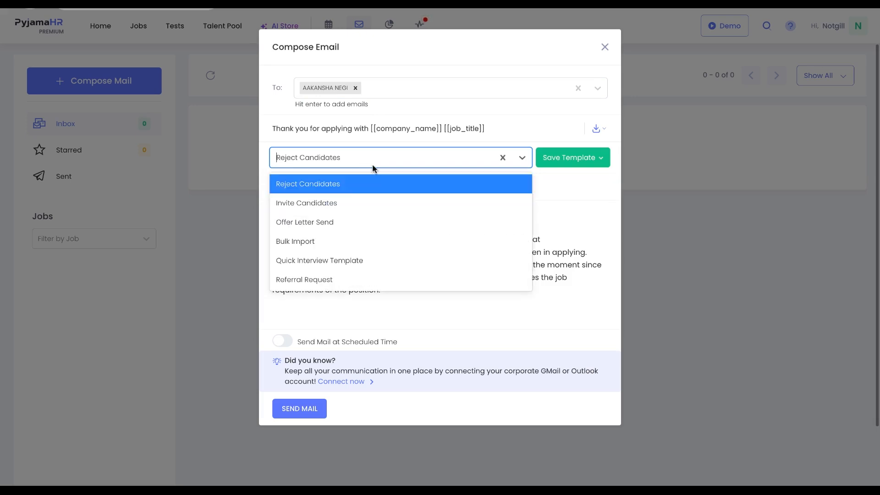
pyautogui.click(369, 206)
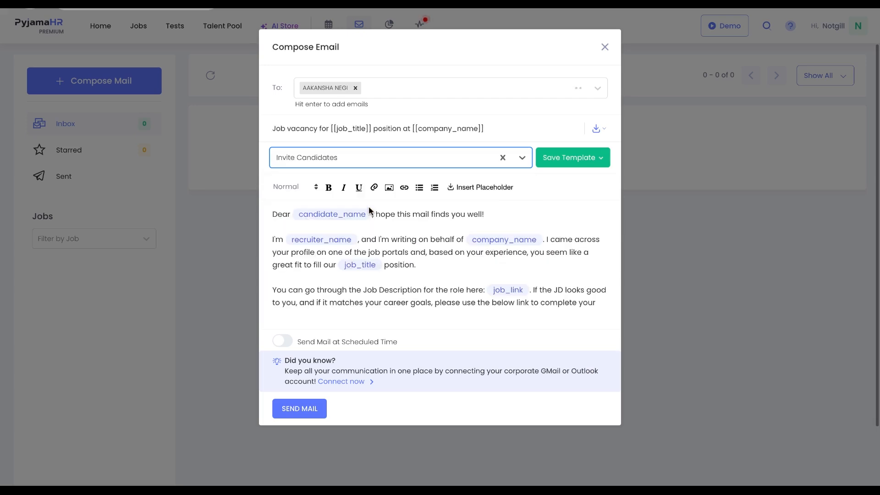
pyautogui.click(386, 157)
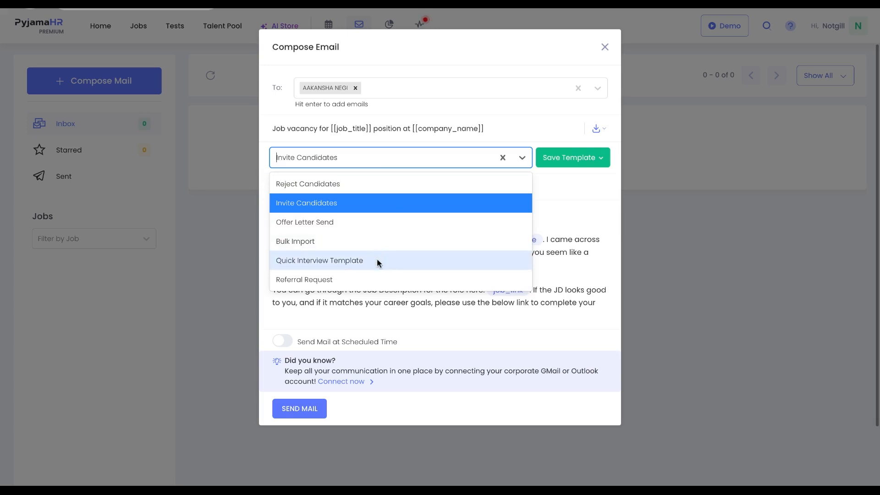
pyautogui.click(380, 224)
pyautogui.click(407, 156)
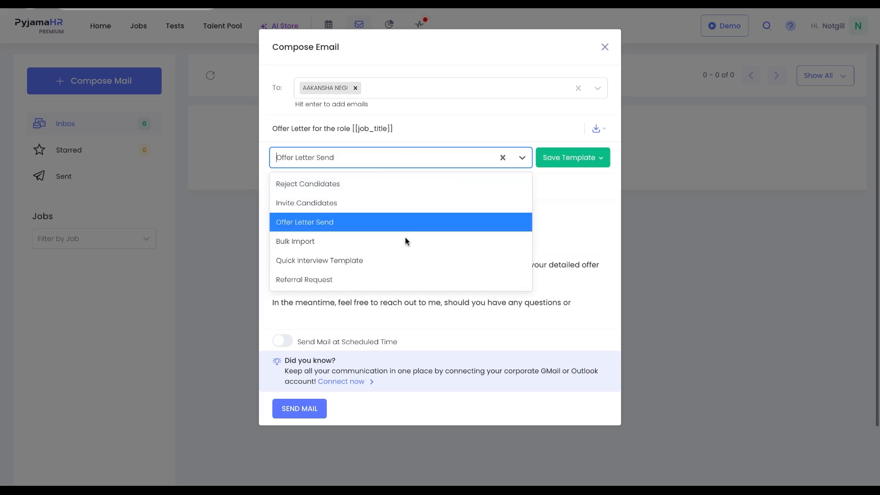
pyautogui.click(403, 260)
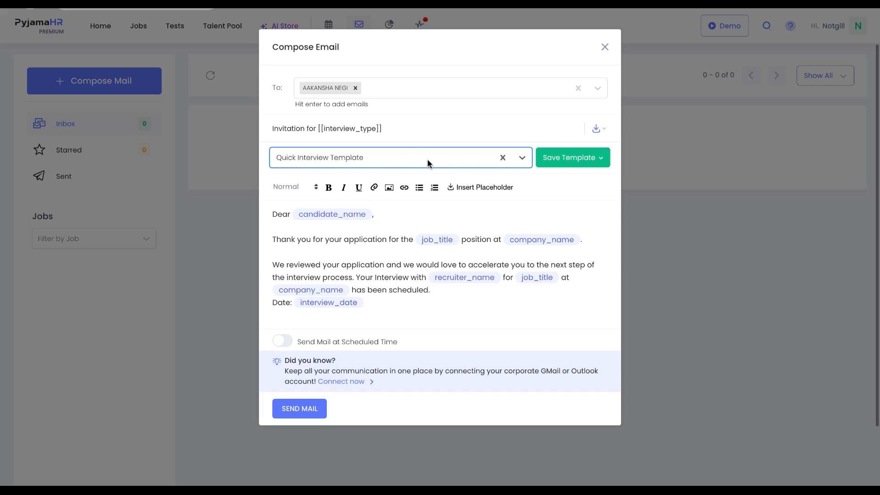
# - Enable sending at a scheduled time, review the timing options, and close the email without sending
pyautogui.click(283, 342)
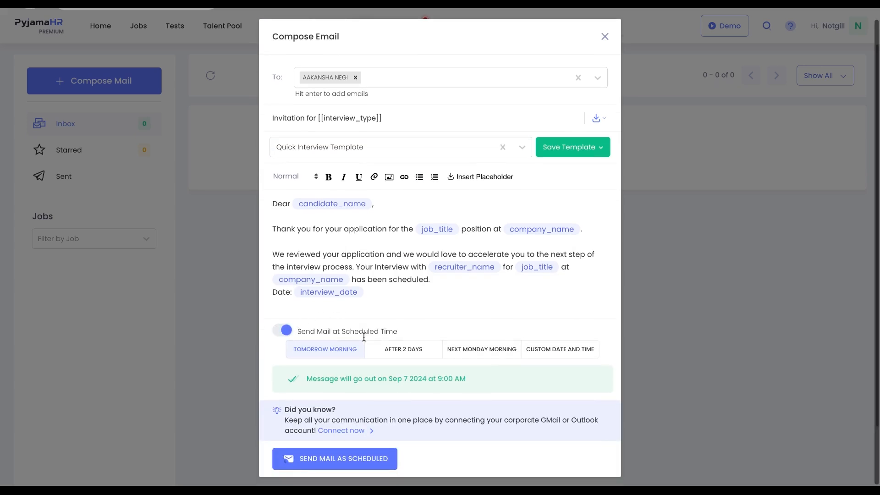
pyautogui.click(399, 349)
pyautogui.click(559, 349)
pyautogui.click(605, 16)
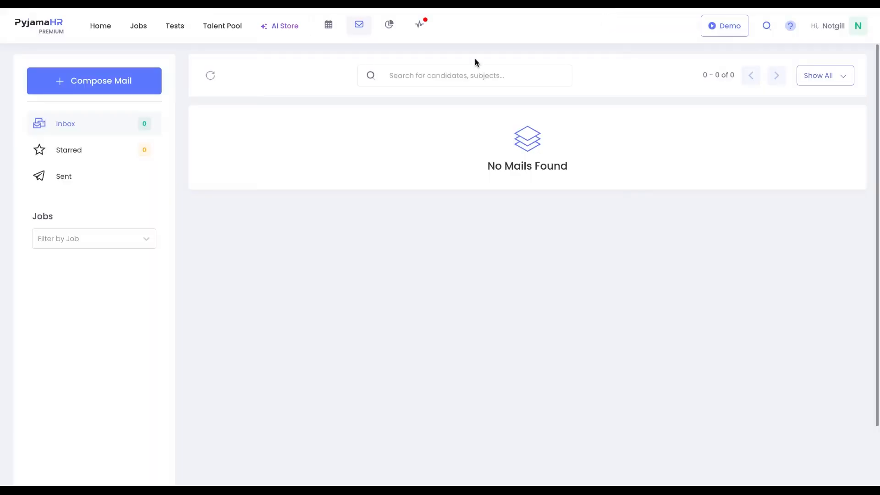
# - Browse the inbox and its job filter list
pyautogui.click(84, 128)
pyautogui.click(73, 239)
pyautogui.scroll(-5, 77, 374)
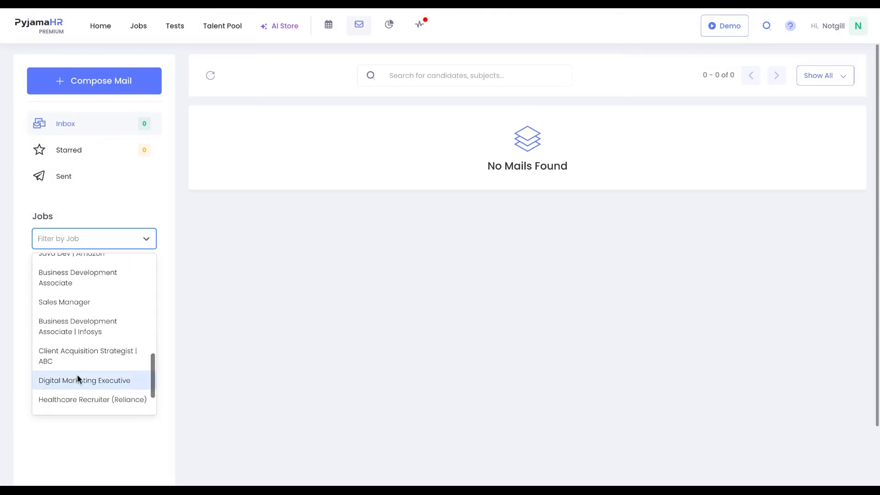
pyautogui.scroll(5, 77, 374)
# - Open the Current pipeline report for the Business Development executive job
pyautogui.click(389, 26)
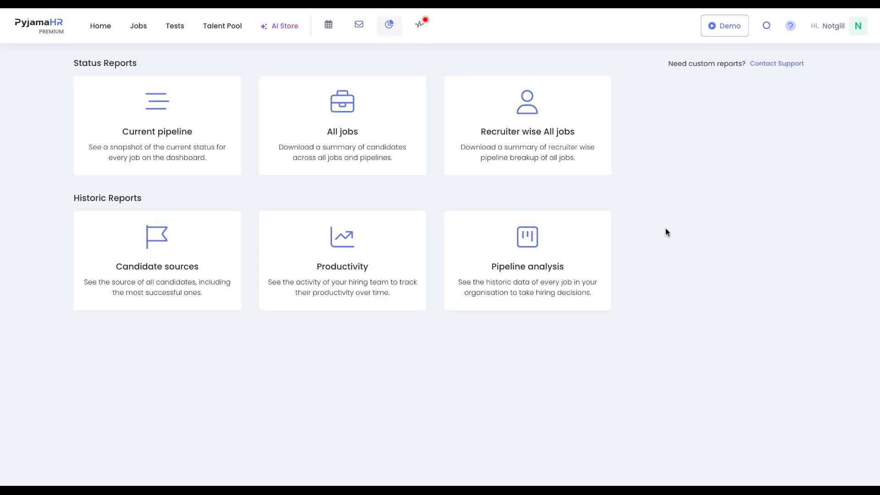
pyautogui.click(170, 132)
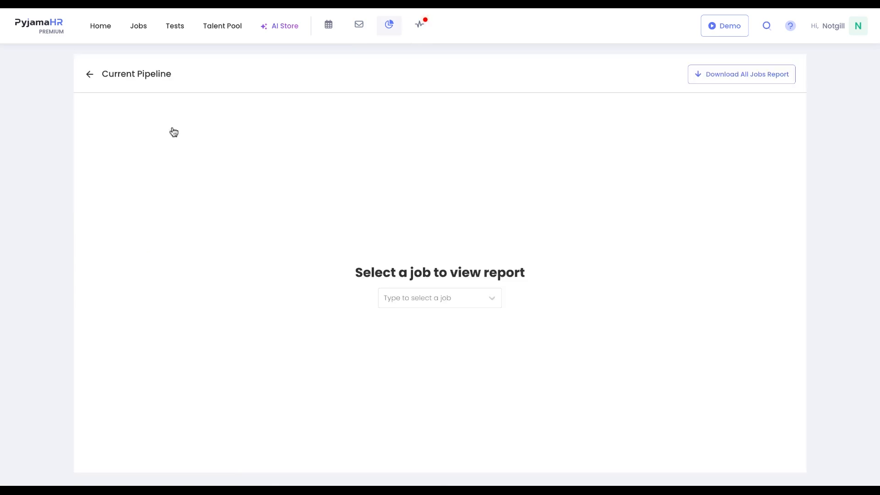
pyautogui.click(454, 364)
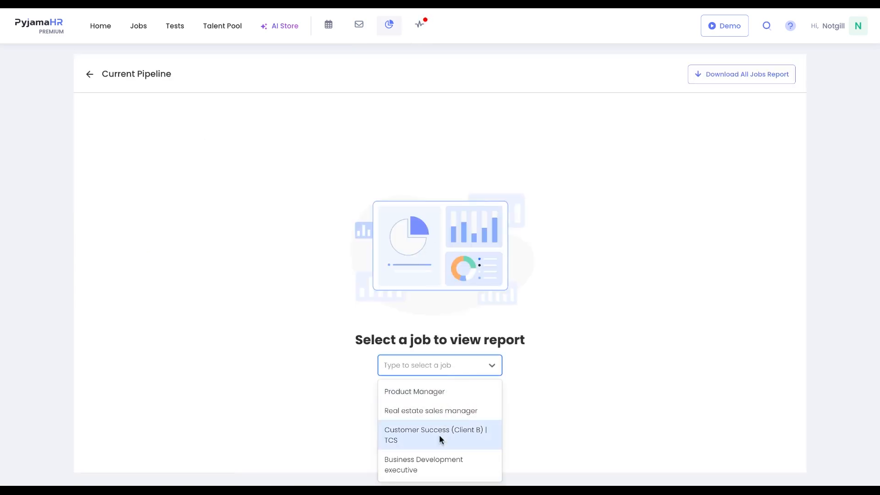
pyautogui.click(435, 456)
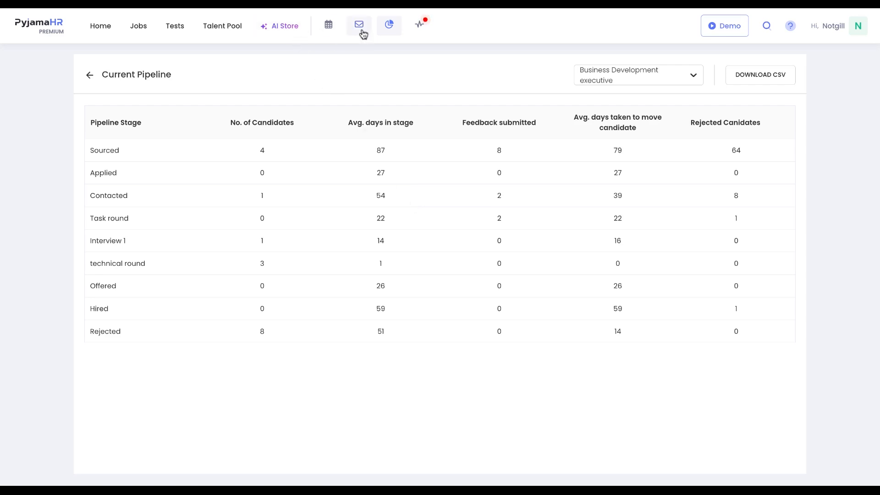
# - Open the Candidate sources report and review its source breakdown
pyautogui.click(389, 32)
pyautogui.click(197, 274)
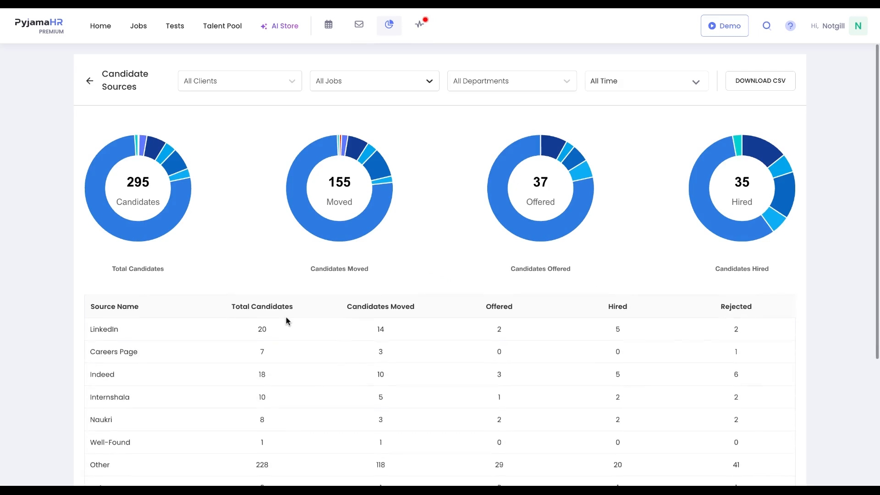
pyautogui.scroll(-2, 286, 320)
pyautogui.scroll(2, 286, 321)
# - Open the Productivity report and return to the reports overview
pyautogui.click(390, 25)
pyautogui.click(380, 239)
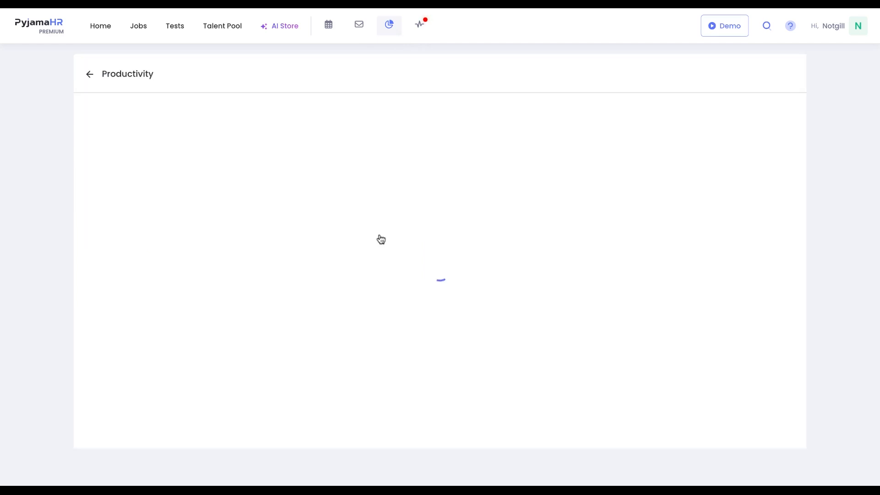
pyautogui.click(387, 30)
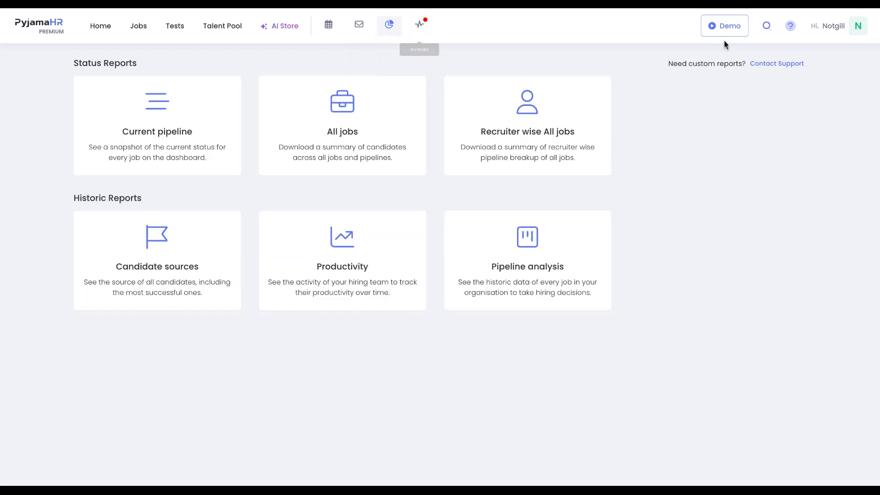
# - In notification settings, set candidate applications to every application and disable its email notification
pyautogui.click(840, 30)
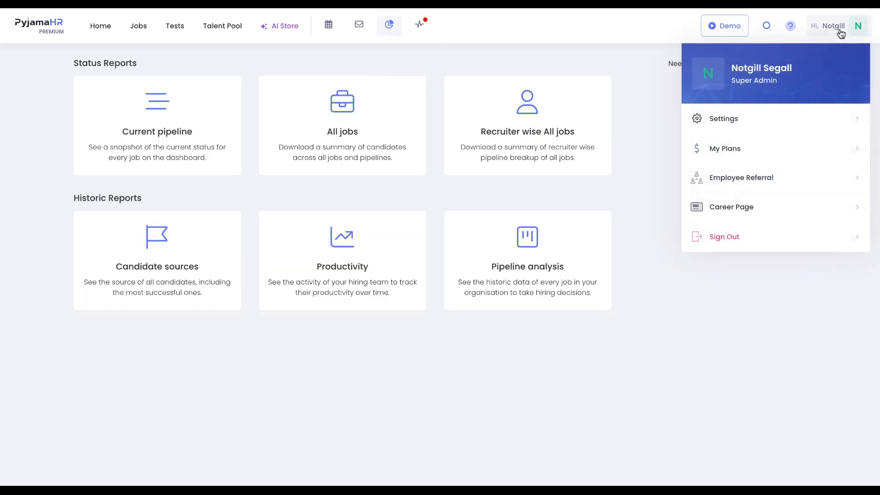
pyautogui.click(789, 117)
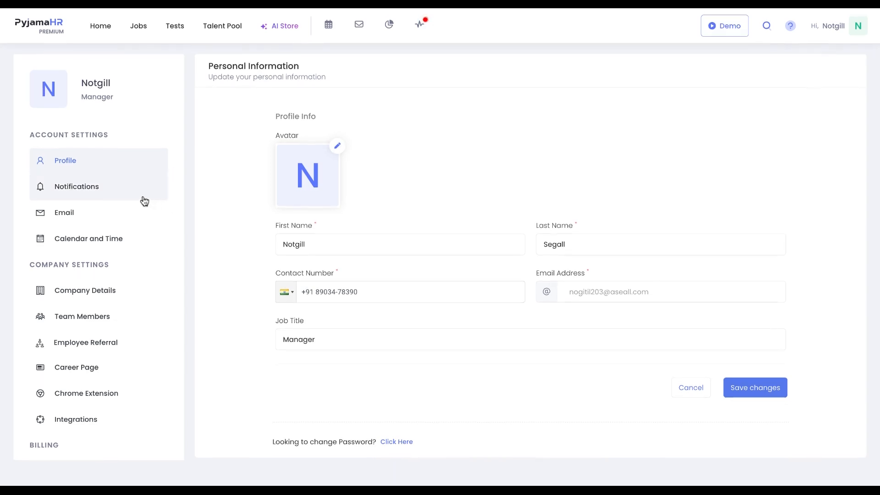
pyautogui.click(129, 187)
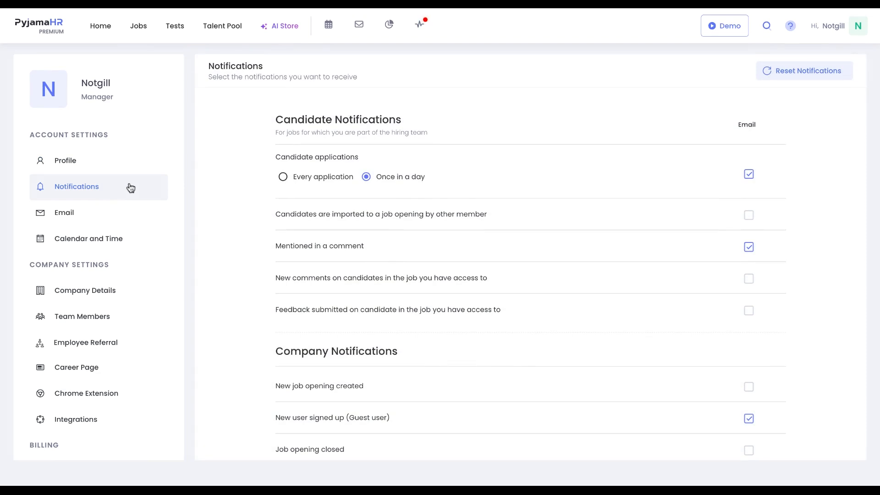
pyautogui.scroll(-1, 357, 245)
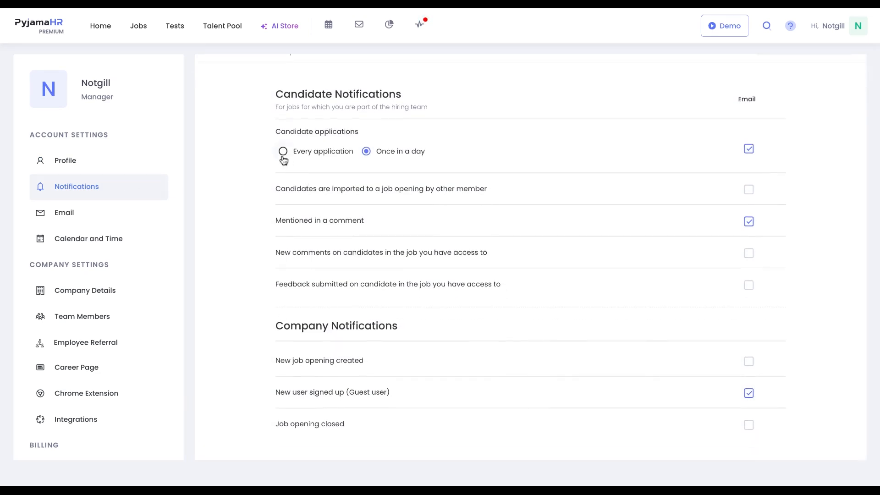
pyautogui.click(282, 151)
pyautogui.click(366, 151)
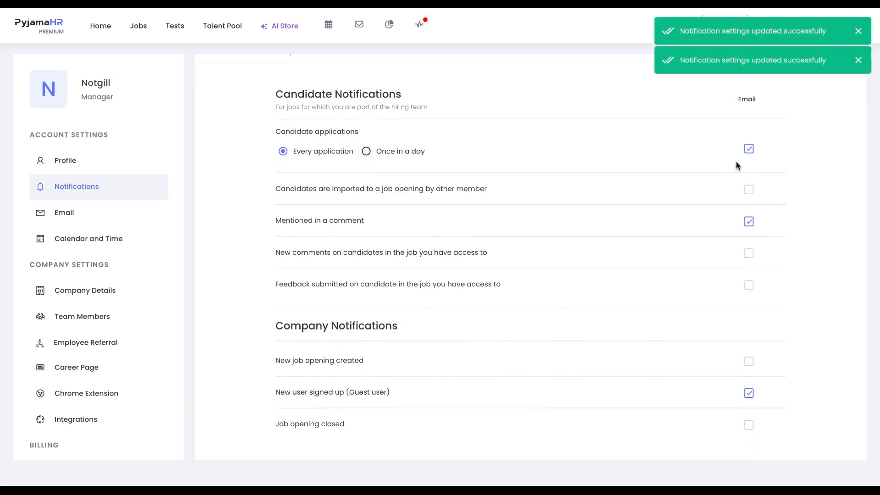
pyautogui.click(748, 148)
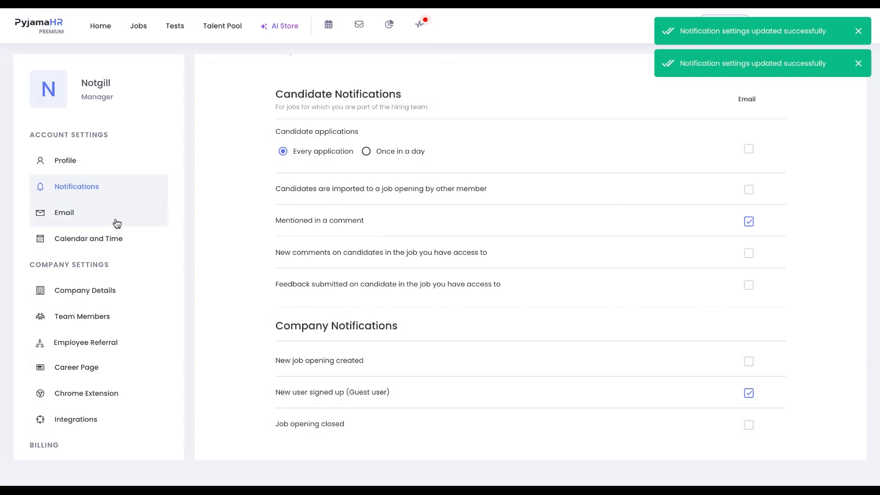
# - Review the email provider and signature settings, then the calendar and time settings
pyautogui.click(117, 223)
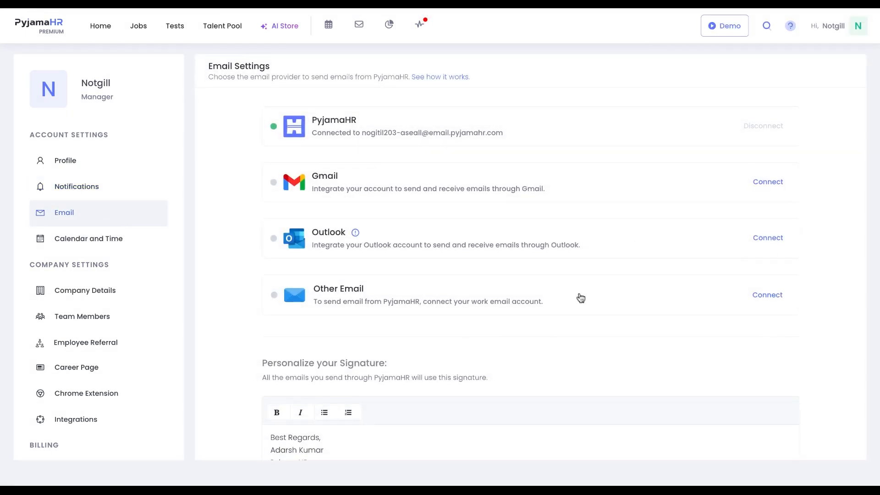
pyautogui.scroll(-2, 565, 302)
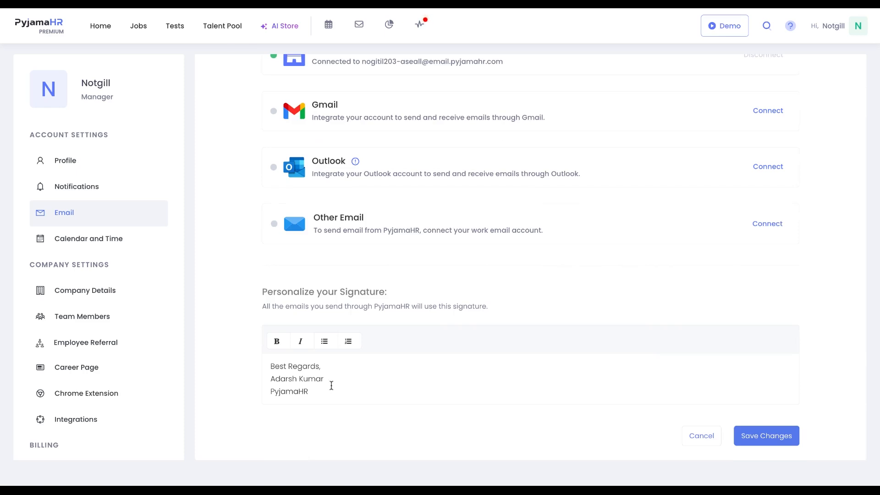
pyautogui.click(136, 247)
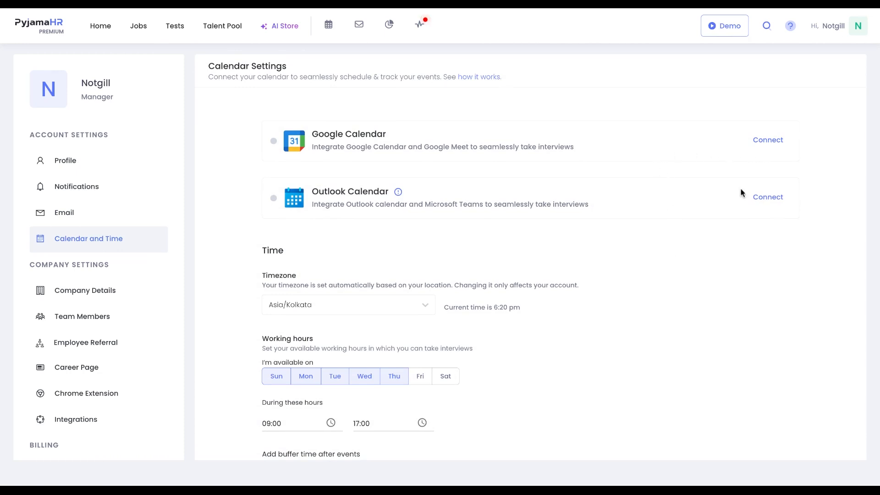
pyautogui.scroll(-2, 681, 324)
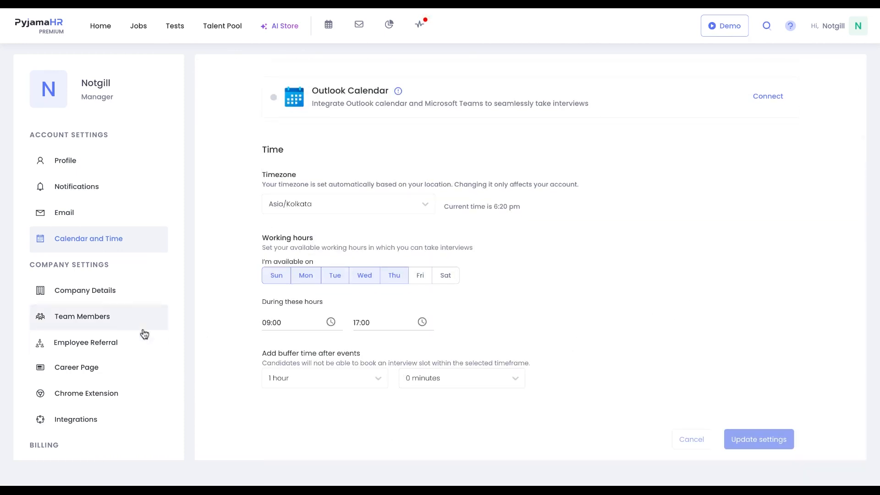
# - Review the company details settings and the team members page
pyautogui.click(111, 300)
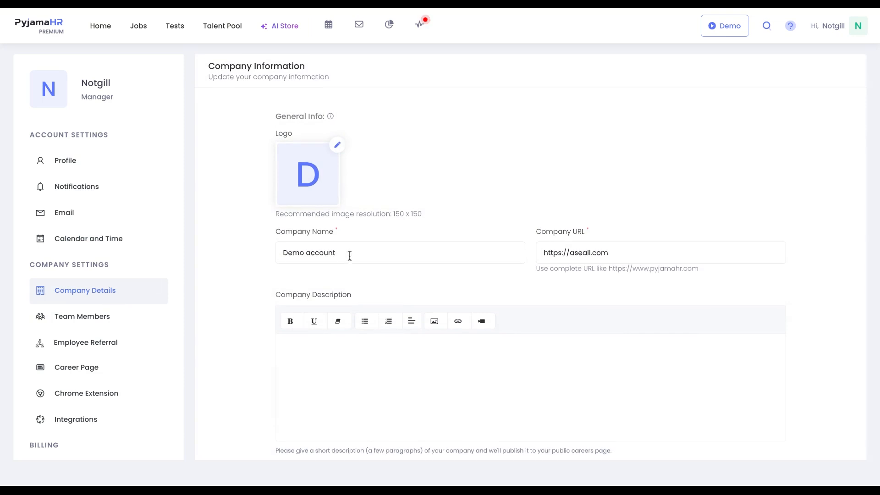
pyautogui.scroll(-3, 546, 308)
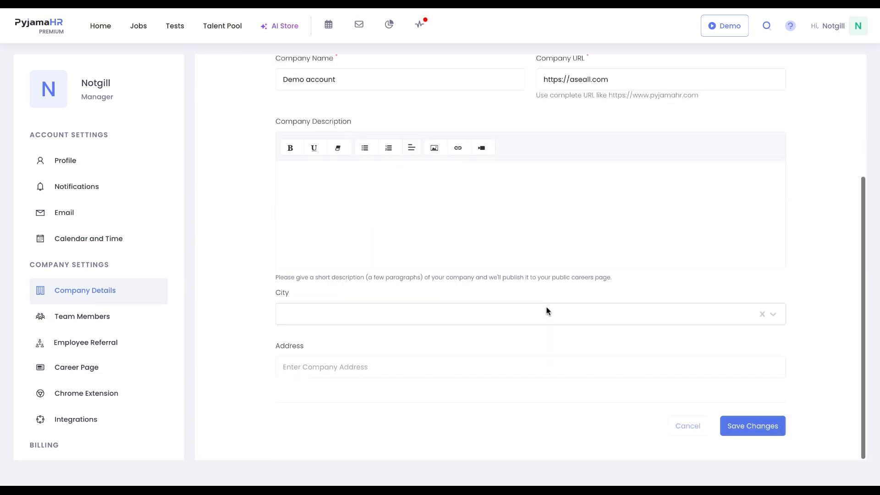
pyautogui.click(109, 321)
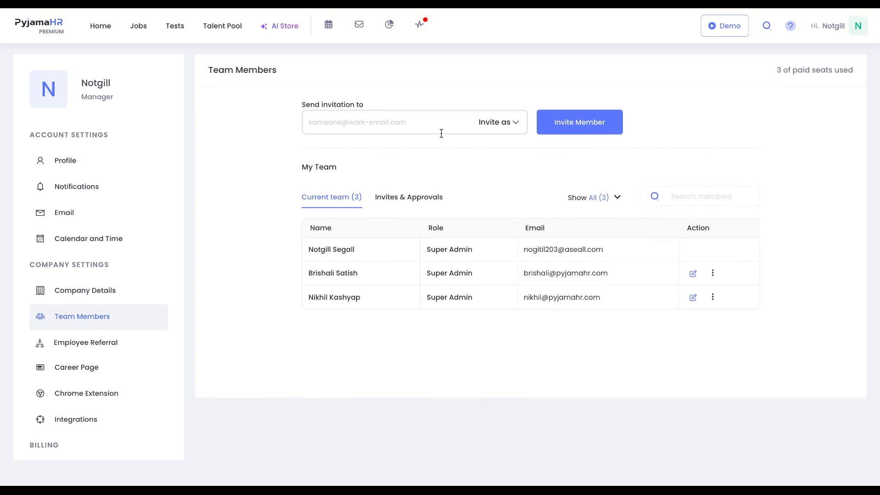
# - Check the invites list, then invite a new team member by their work email with the Super Admin role
pyautogui.click(490, 131)
pyautogui.click(499, 162)
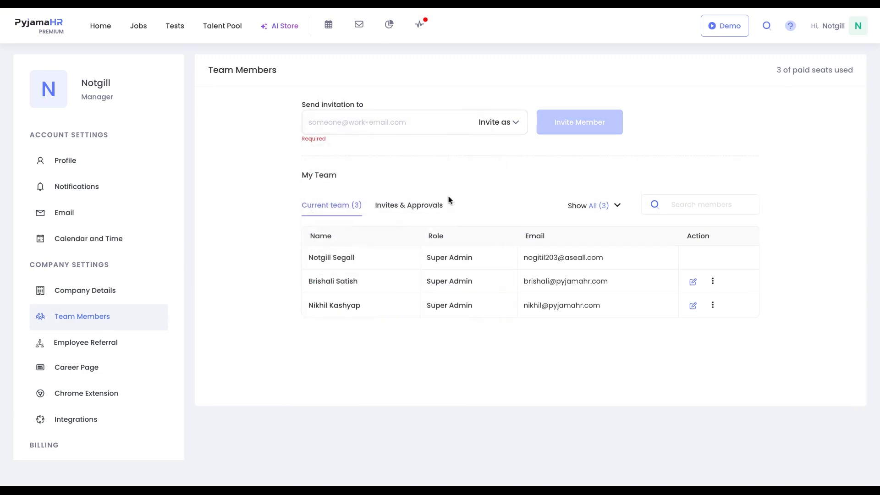
pyautogui.click(391, 211)
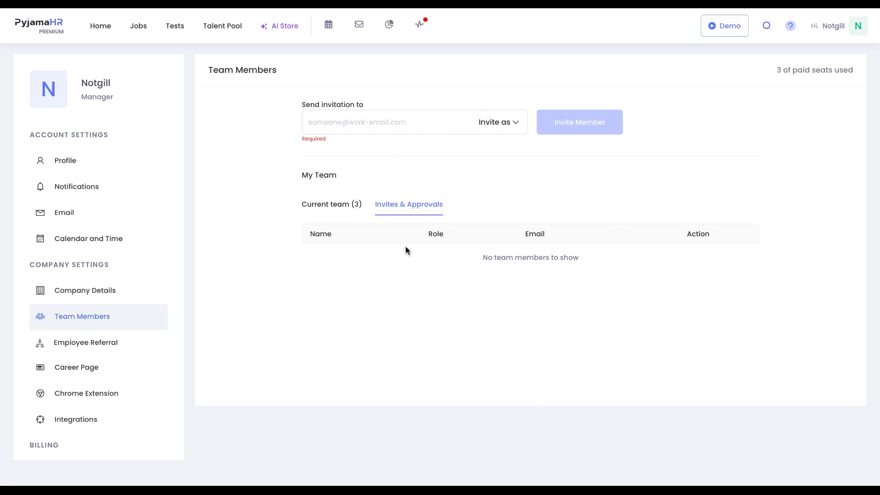
pyautogui.click(344, 209)
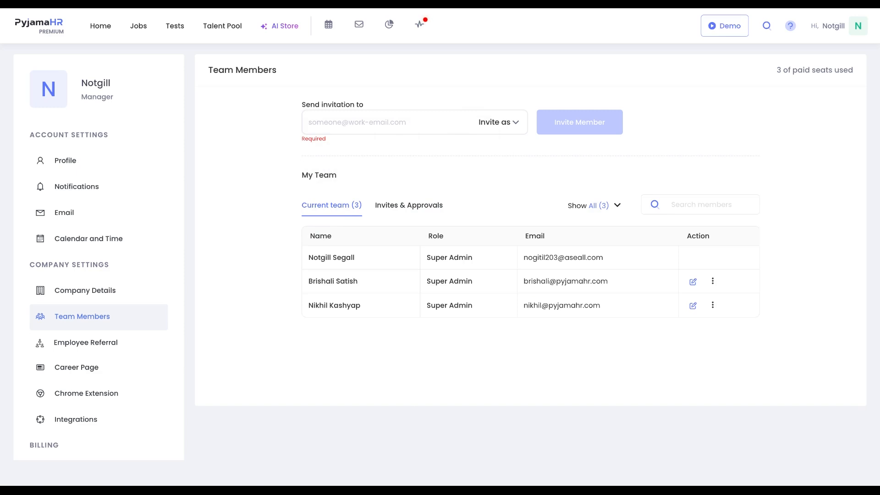
pyautogui.click(411, 132)
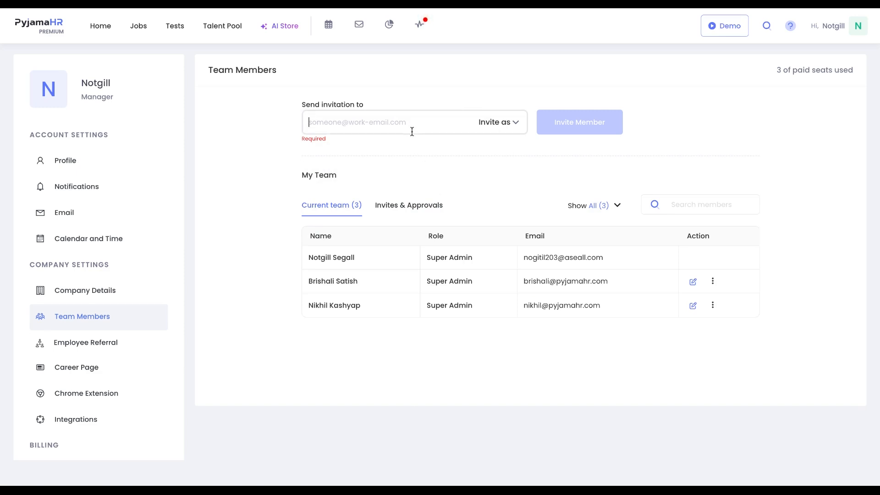
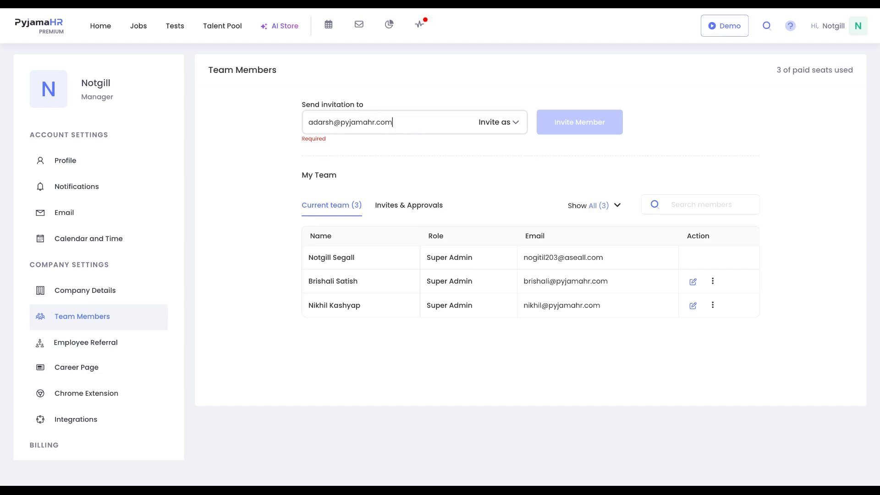
pyautogui.click(497, 128)
pyautogui.click(458, 151)
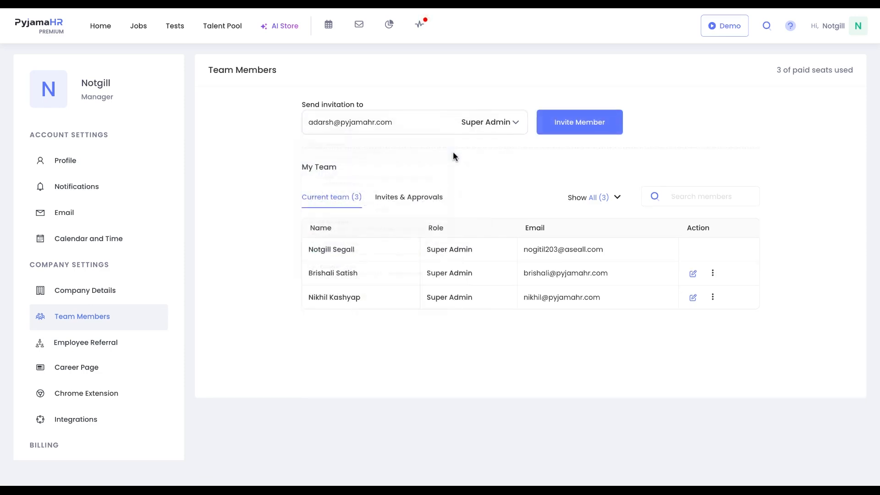
pyautogui.click(572, 129)
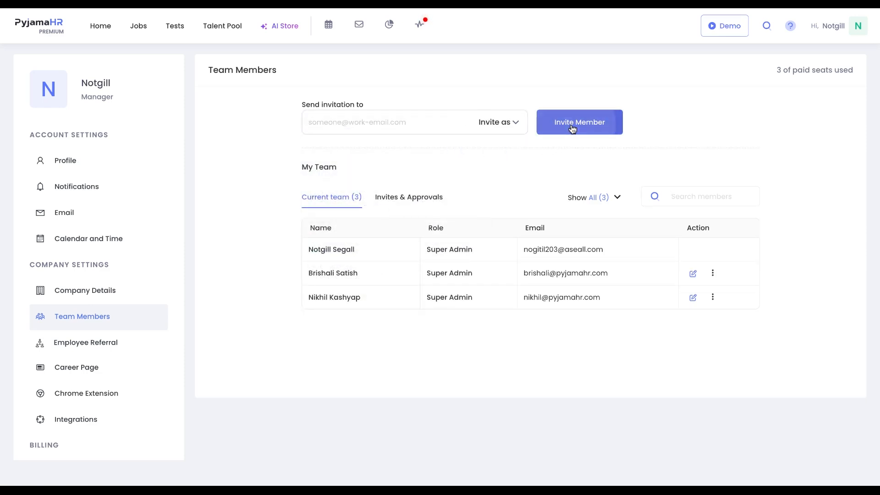
# - Review the employee referral address and the career page embed code and customisation settings
pyautogui.click(858, 32)
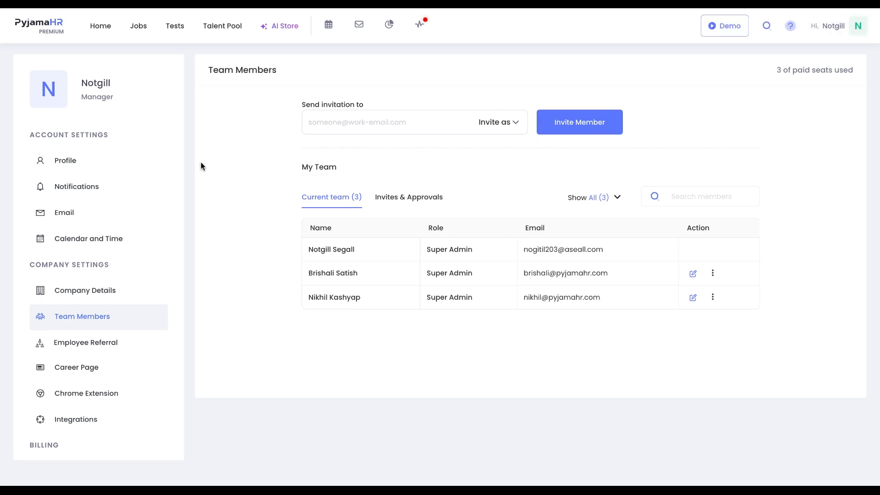
pyautogui.click(112, 344)
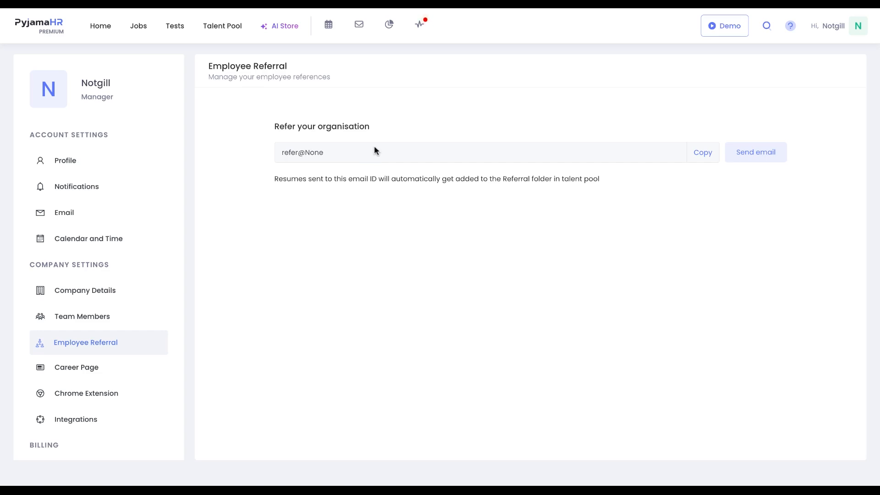
pyautogui.click(130, 371)
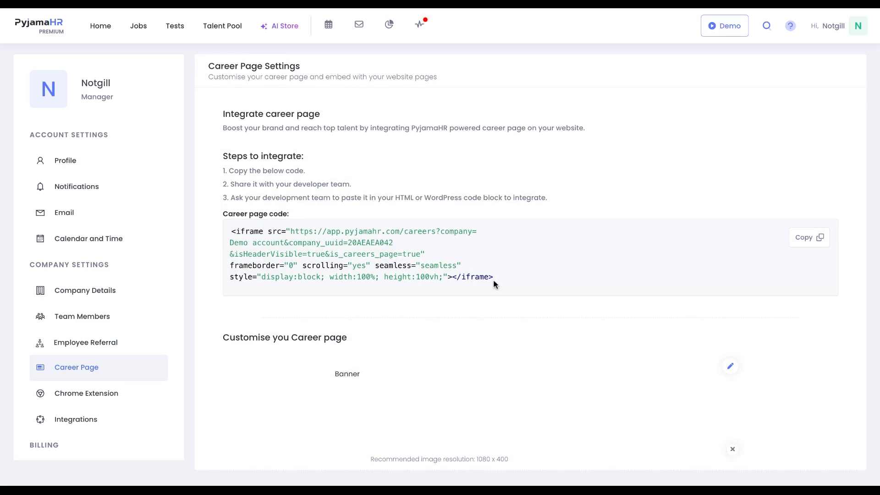
pyautogui.scroll(-10, 493, 280)
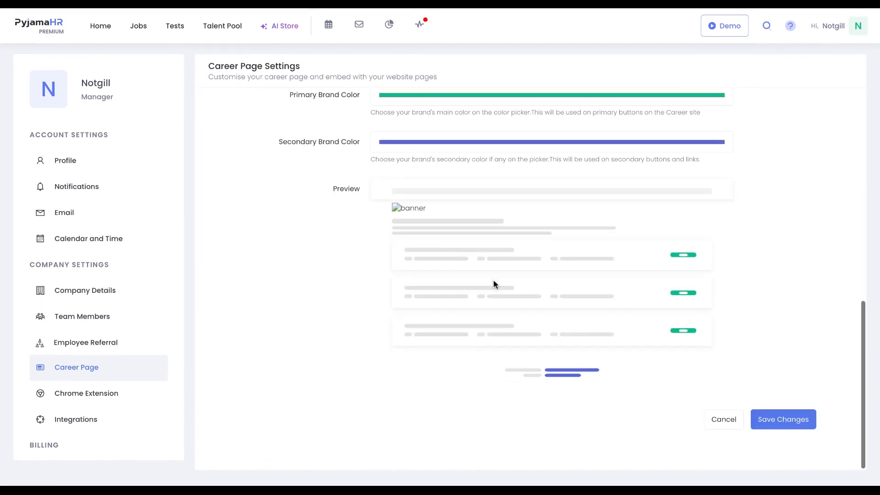
pyautogui.scroll(10, 493, 280)
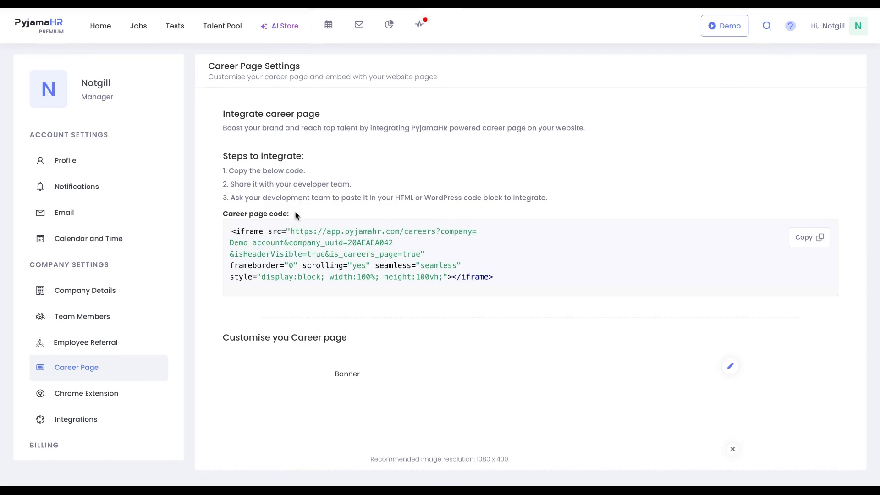
# - Review the Chrome extension page and the available integrations
pyautogui.click(133, 401)
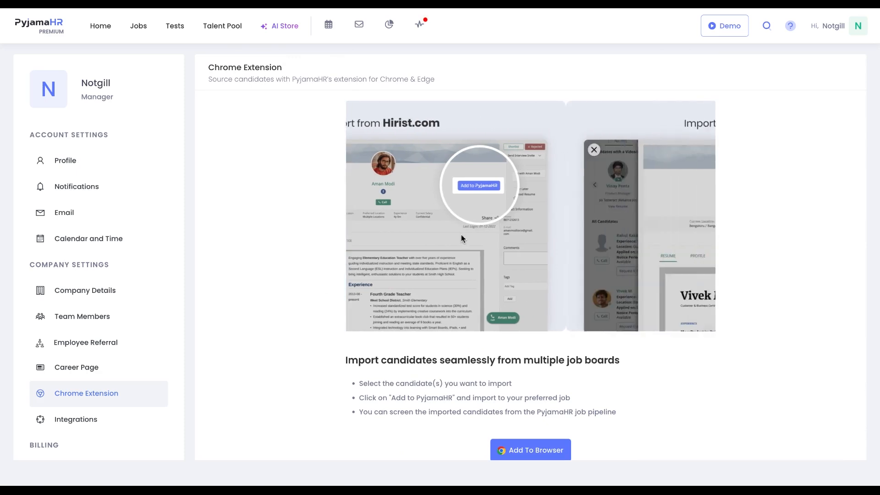
pyautogui.scroll(-2, 518, 292)
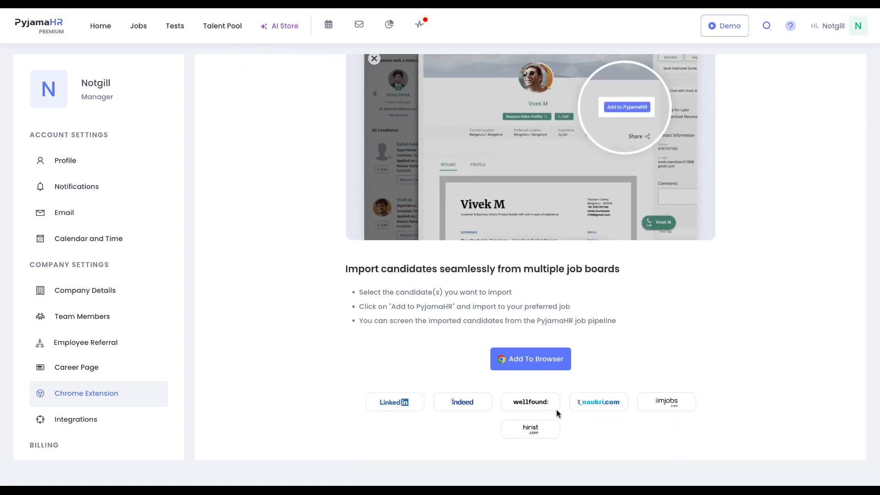
pyautogui.click(126, 426)
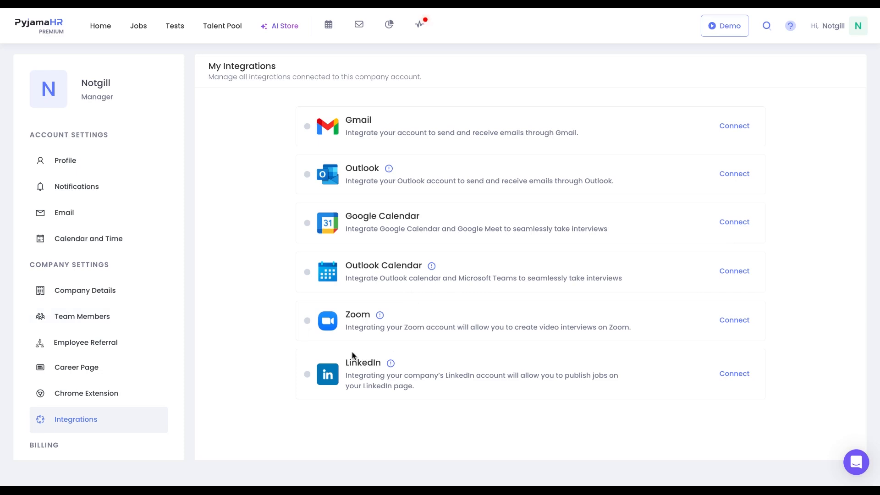
pyautogui.scroll(-3, 69, 366)
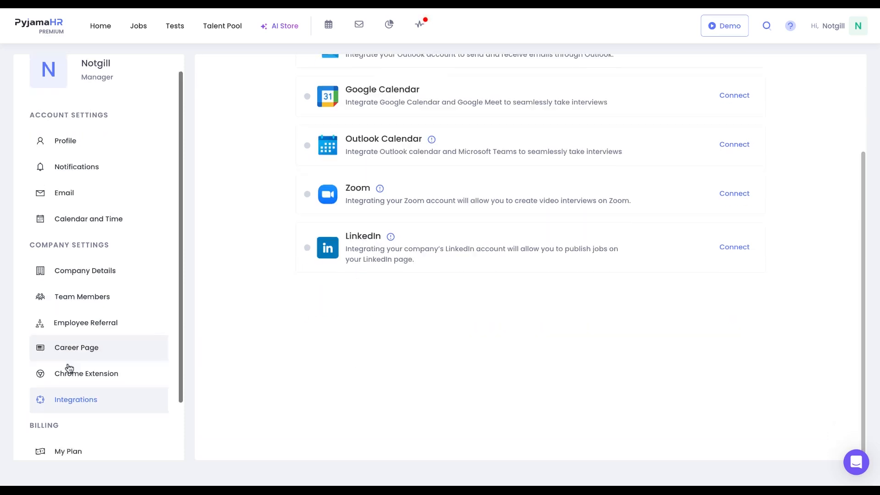
pyautogui.scroll(-2, 69, 366)
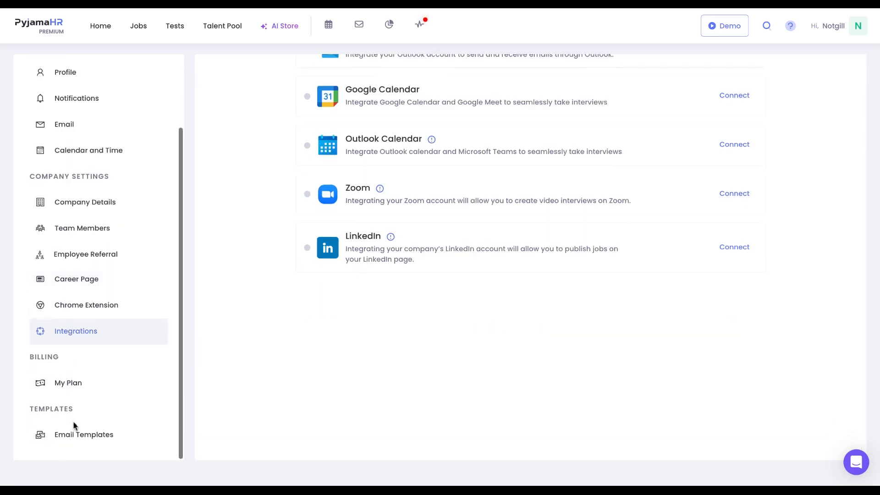
# - Start a new email template of type Invite candidate and close the dialog without saving
pyautogui.click(74, 430)
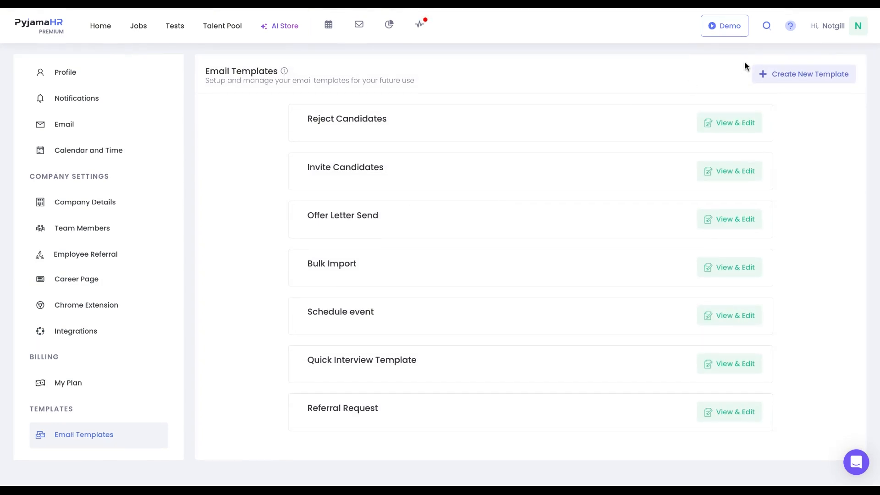
pyautogui.click(759, 76)
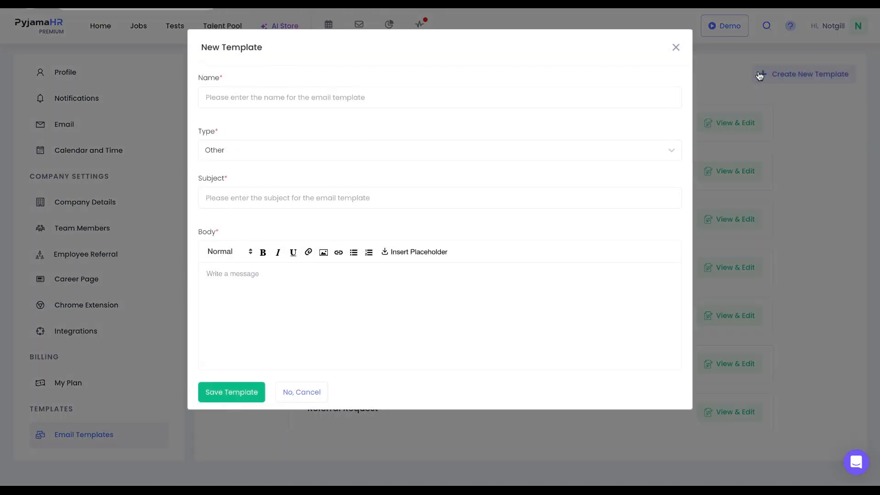
pyautogui.click(616, 95)
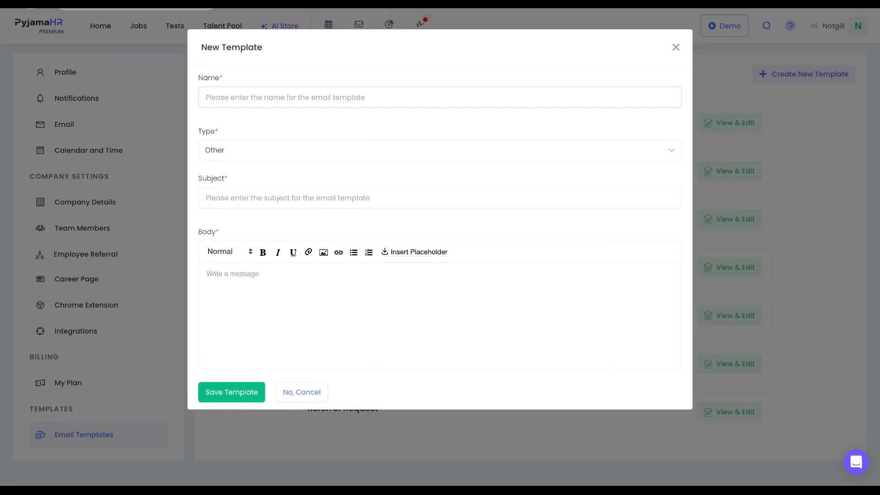
pyautogui.click(601, 150)
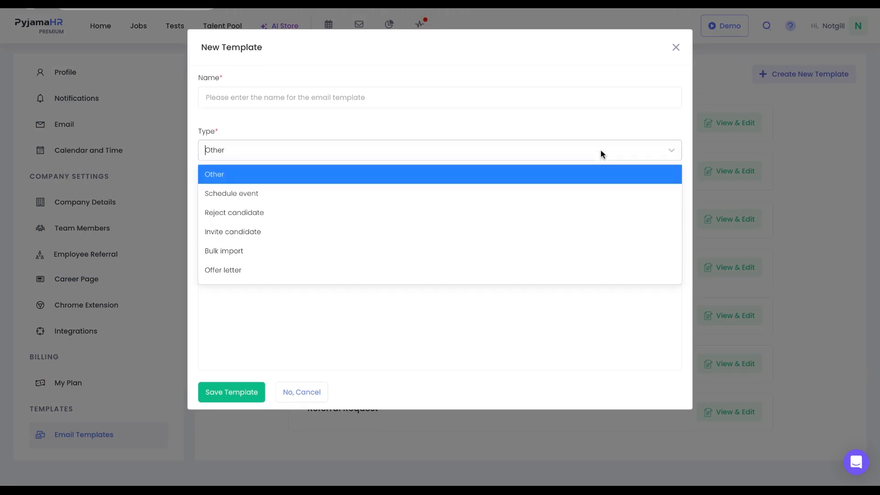
pyautogui.click(585, 232)
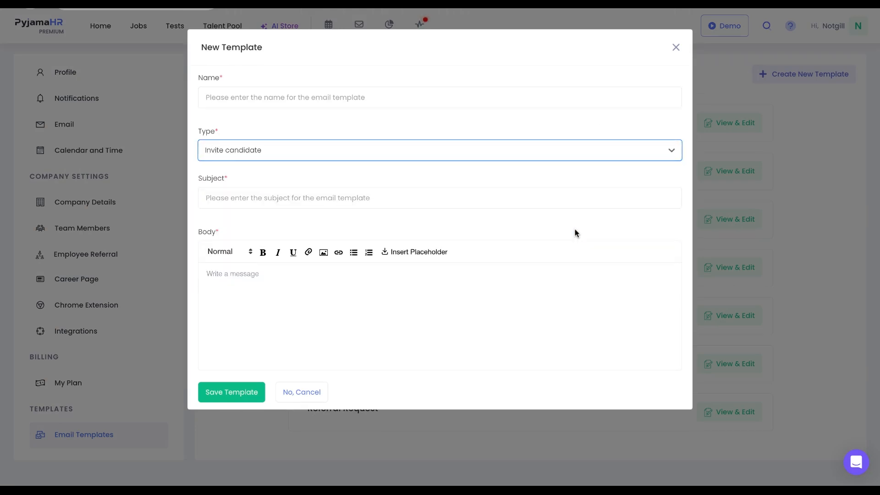
pyautogui.click(531, 203)
pyautogui.click(531, 222)
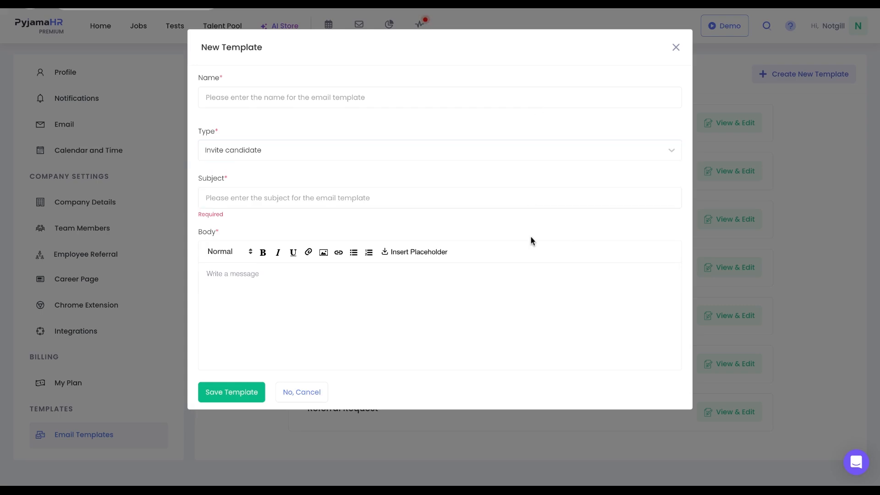
pyautogui.click(530, 295)
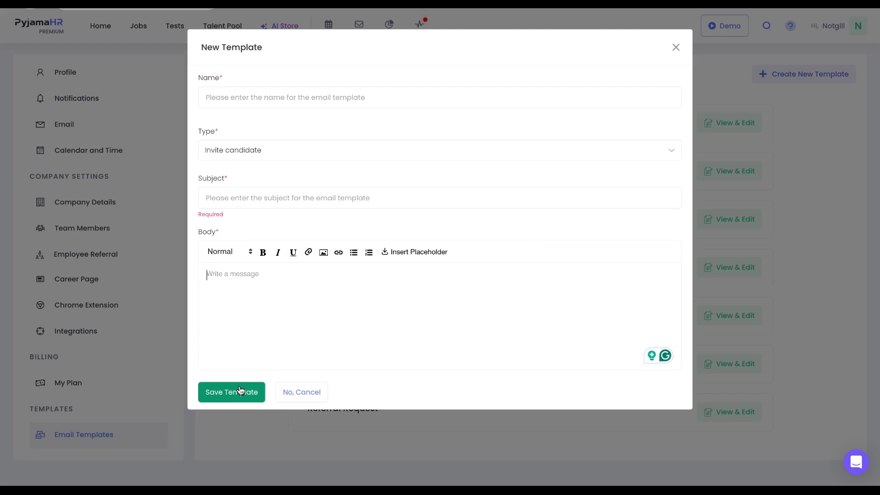
pyautogui.click(675, 48)
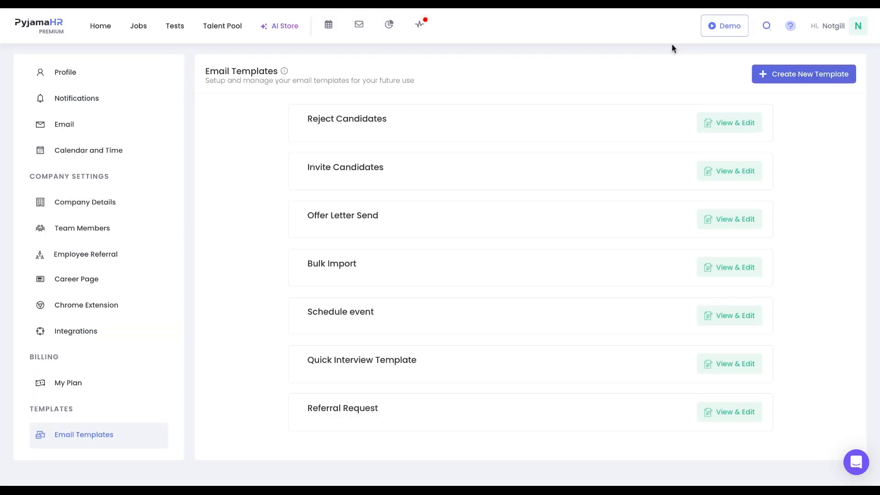